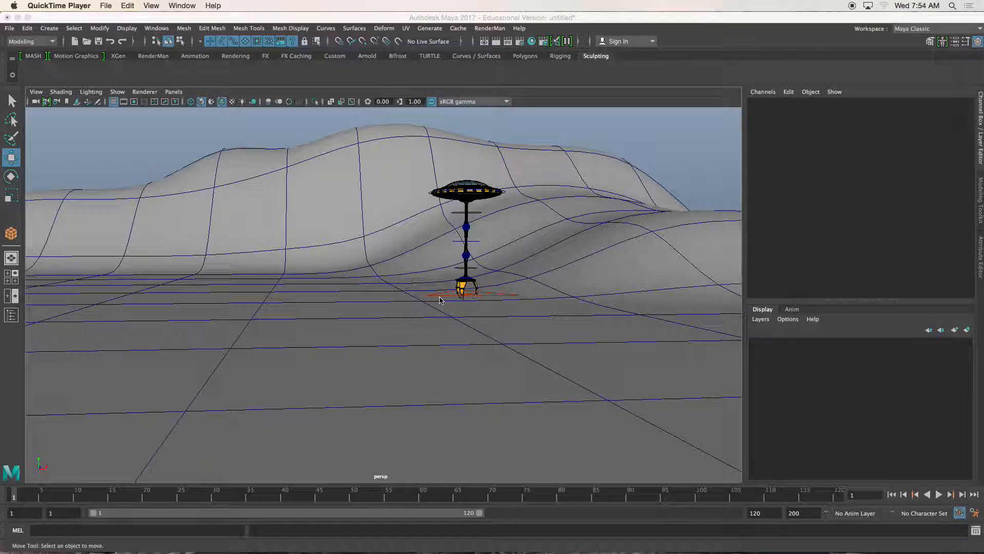
Move the UFO rig's root control to about -19 in X and 1.46 in Y.
{"action": "left_click", "coordinate": [440, 300]}
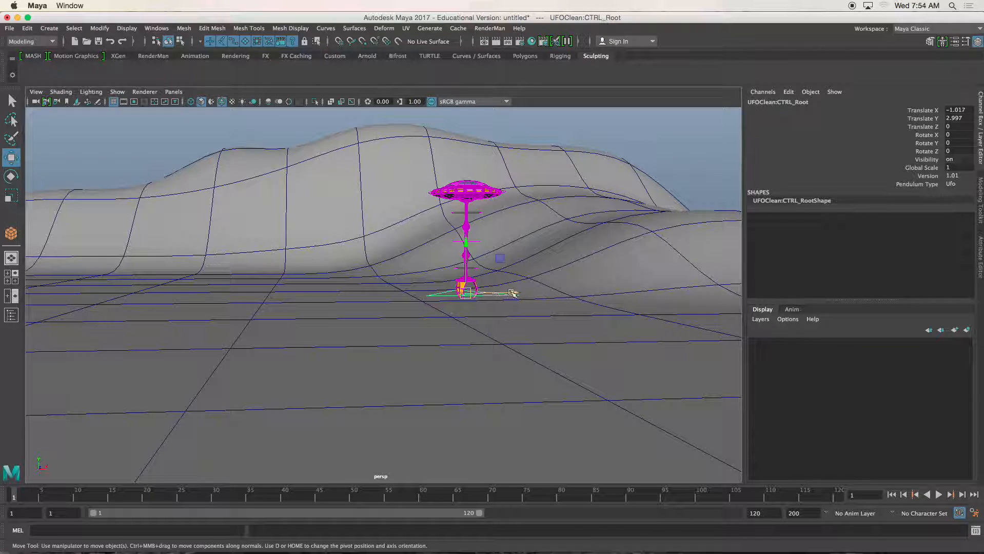
{"action": "left_click_drag", "start_coordinate": [516, 293], "coordinate": [181, 296]}
{"action": "left_click_drag", "start_coordinate": [117, 258], "coordinate": [117, 285]}
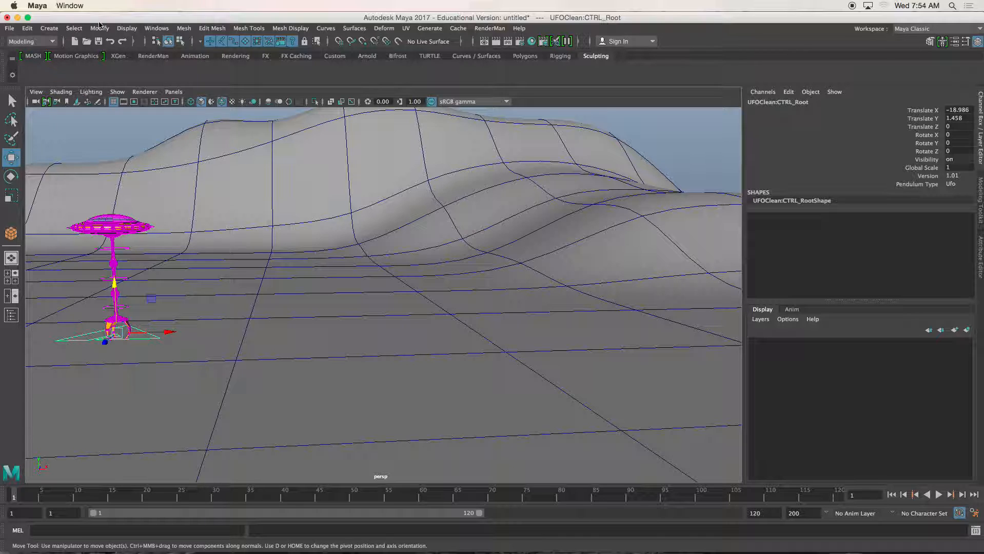
Create a camera and place it in front of the UFO at about X -19.7, Y 3.8, Z 16.9.
{"action": "left_click", "coordinate": [49, 28]}
{"action": "mouse_move", "coordinate": [102, 98]}
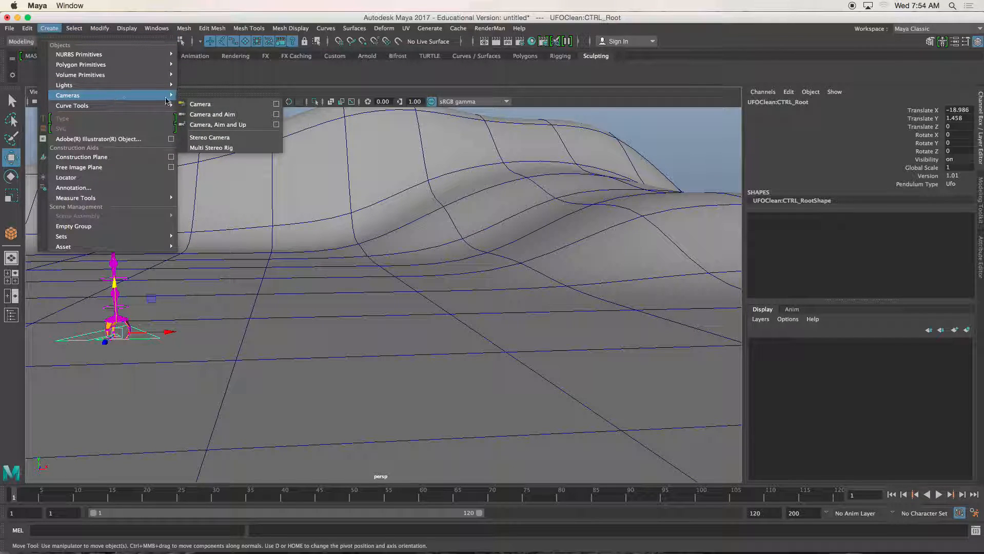
{"action": "left_click", "coordinate": [200, 104]}
{"action": "left_click_drag", "start_coordinate": [486, 300], "coordinate": [556, 375]}
{"action": "scroll", "coordinate": [556, 376], "scroll_direction": "down", "scroll_amount": 4}
{"action": "middle_click_drag", "start_coordinate": [554, 377], "coordinate": [550, 329], "text": "alt"}
{"action": "left_click_drag", "start_coordinate": [539, 260], "coordinate": [239, 264]}
{"action": "left_click_drag", "start_coordinate": [171, 300], "coordinate": [123, 295], "text": "alt"}
{"action": "left_click_drag", "start_coordinate": [119, 254], "coordinate": [74, 264]}
{"action": "middle_click_drag", "start_coordinate": [82, 265], "coordinate": [231, 278], "text": "alt"}
{"action": "left_click_drag", "start_coordinate": [231, 279], "coordinate": [179, 294]}
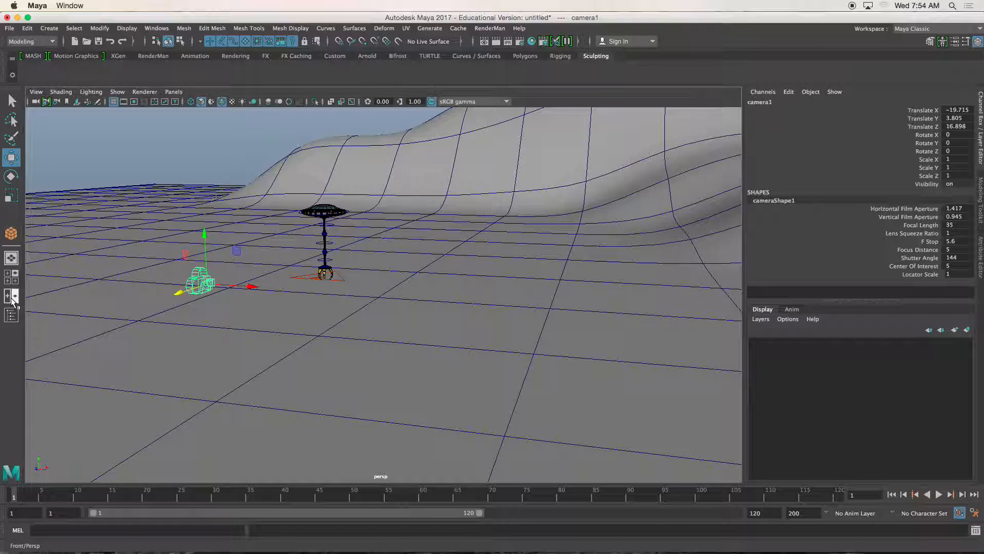
Switch to a two-pane layout, widen the front view pane and make it look through camera1.
{"action": "left_click", "coordinate": [12, 302]}
{"action": "left_click_drag", "start_coordinate": [384, 266], "coordinate": [454, 267]}
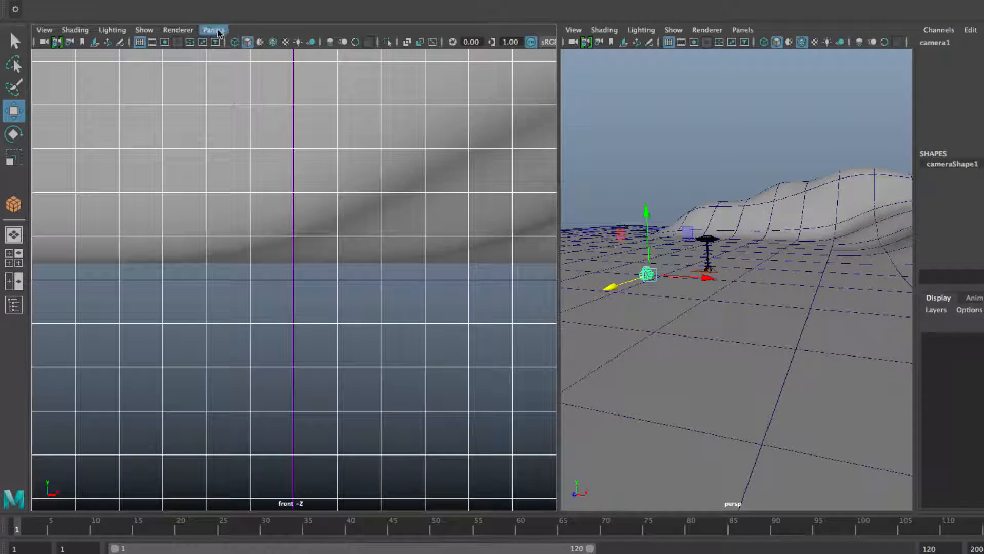
{"action": "left_click", "coordinate": [220, 32]}
{"action": "mouse_move", "coordinate": [257, 42]}
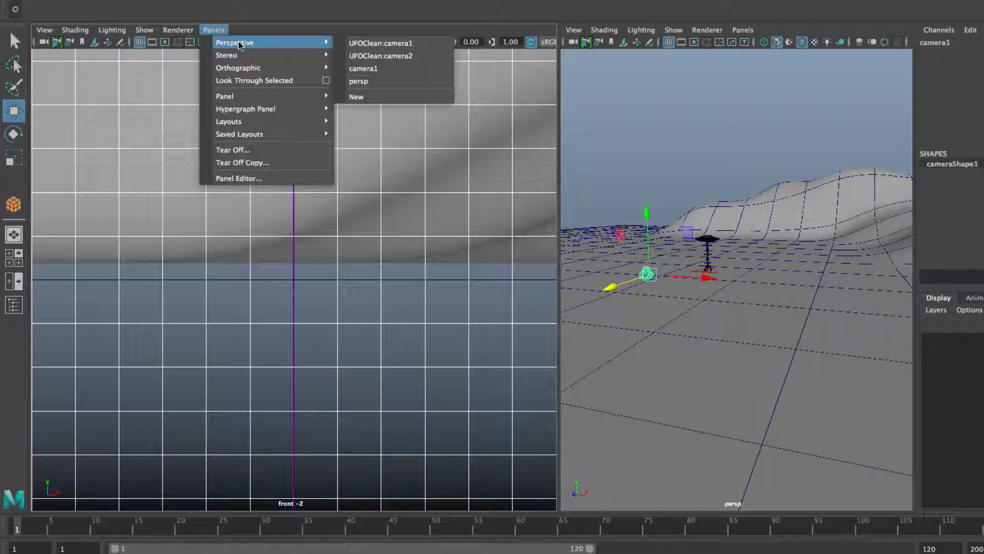
{"action": "left_click", "coordinate": [375, 72]}
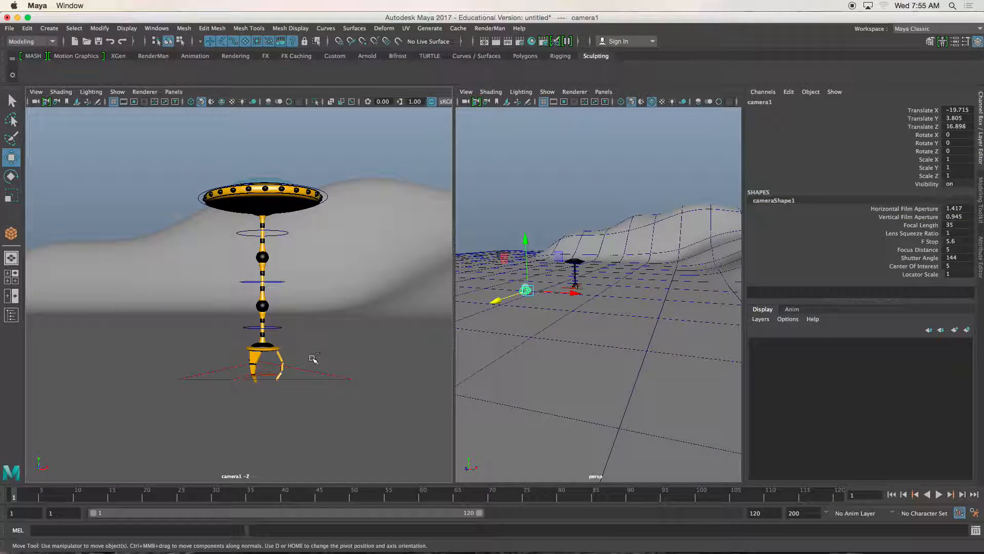
Show the film gate in the camera1 view and reframe the UFO from about X -16.6, Y 3.2, Z 16.8, rotated 4.2° in X and -2.8° in Y.
{"action": "left_click_drag", "start_coordinate": [577, 322], "coordinate": [624, 322], "text": "alt"}
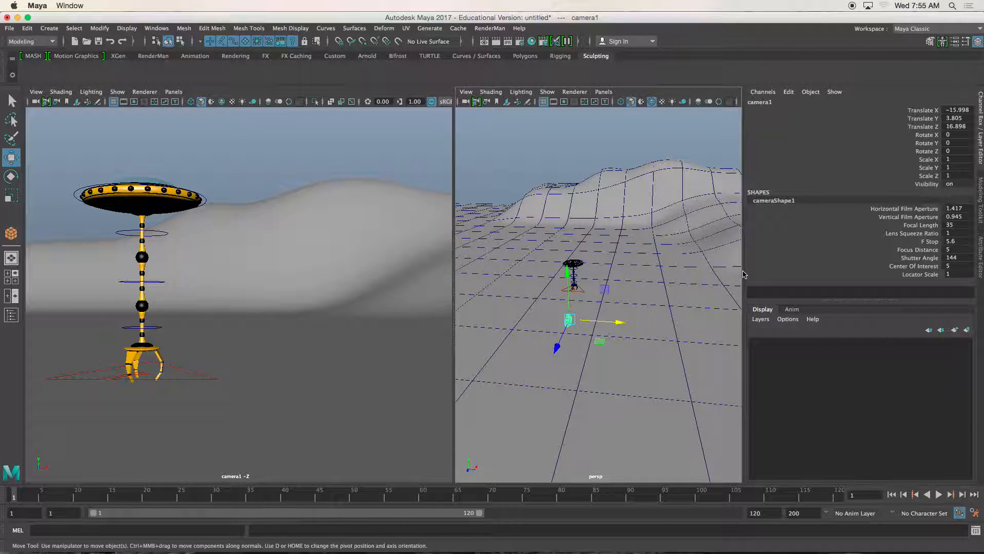
{"action": "left_click_drag", "start_coordinate": [744, 272], "coordinate": [841, 274]}
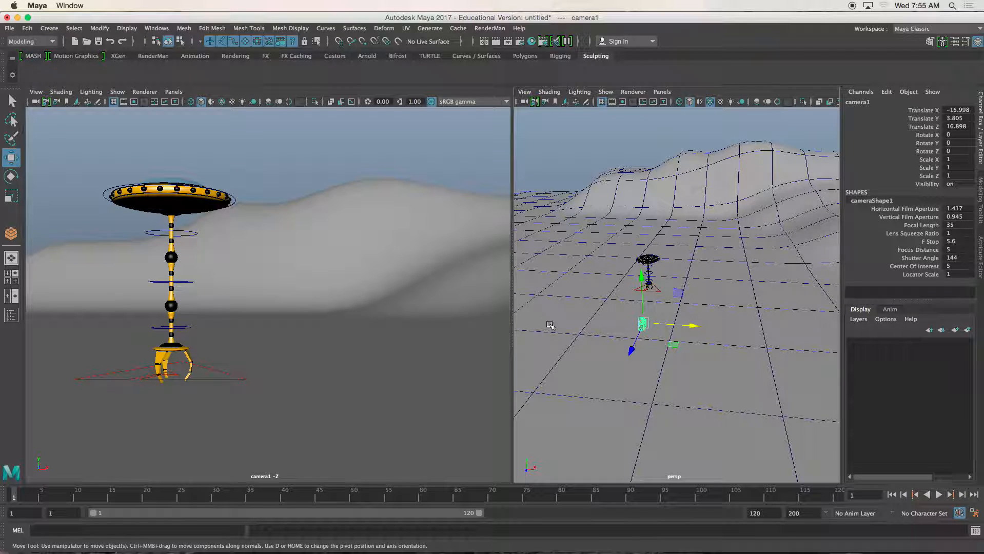
{"action": "left_click", "coordinate": [124, 101]}
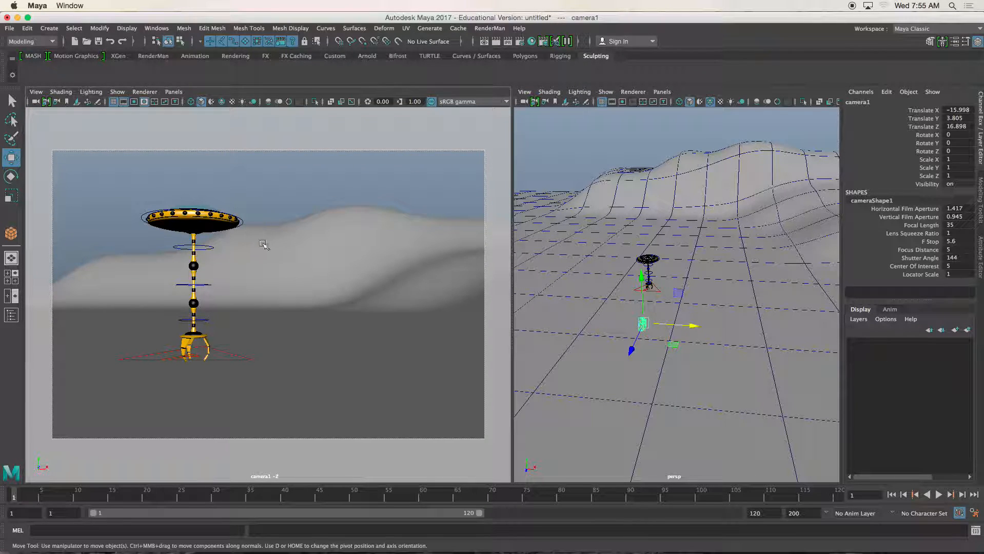
{"action": "left_click_drag", "start_coordinate": [208, 217], "coordinate": [211, 213], "text": "alt"}
{"action": "middle_click_drag", "start_coordinate": [222, 313], "coordinate": [255, 292], "text": "alt"}
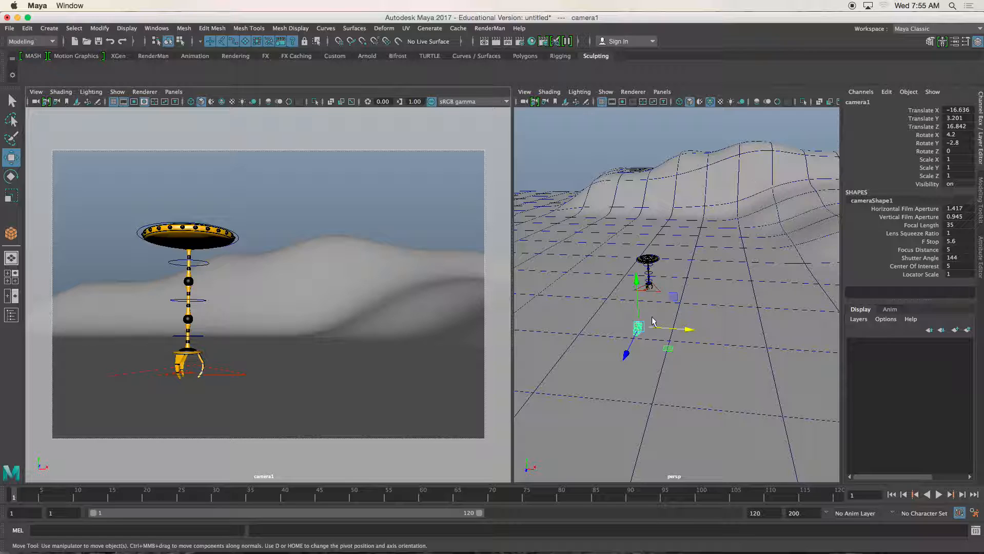
Rename the camera as Shot1.
{"action": "double_click", "coordinate": [872, 102]}
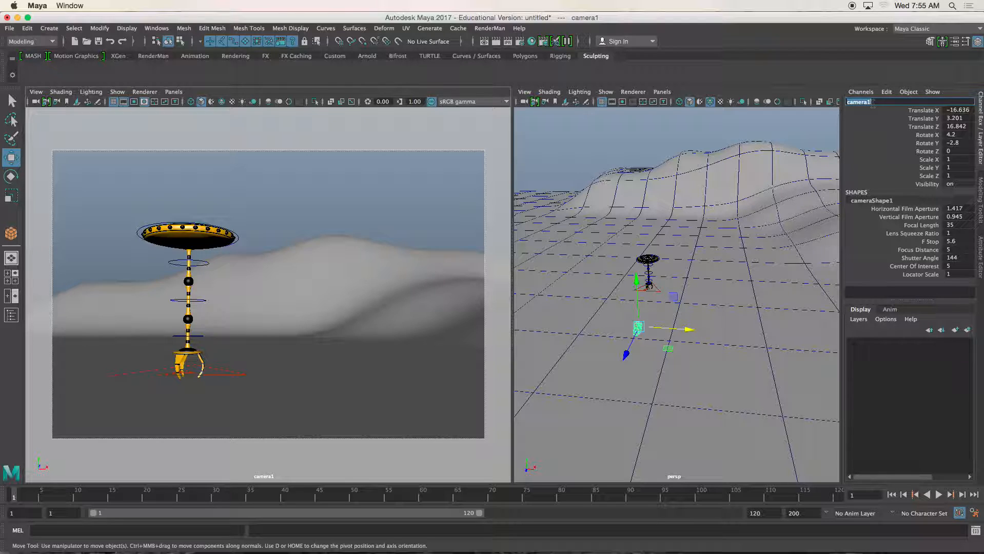
{"action": "type", "text": "Shot"}
{"action": "key", "text": "Return"}
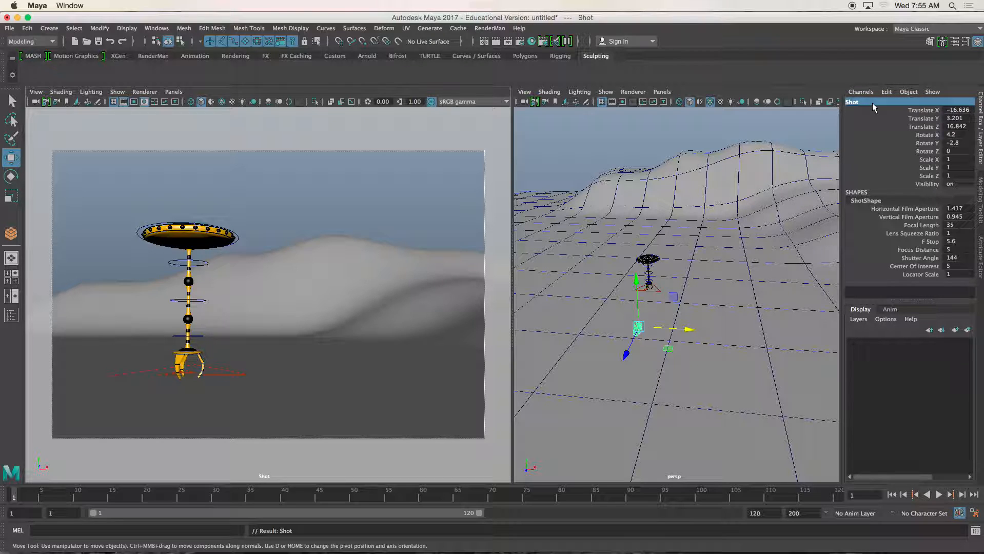
{"action": "double_click", "coordinate": [873, 103]}
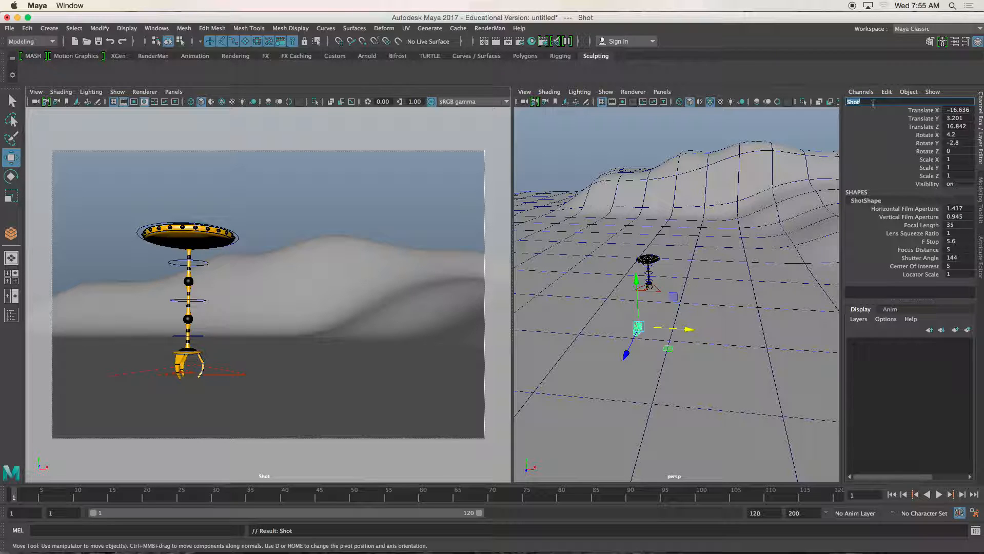
{"action": "type", "text": "Shot1"}
{"action": "key", "text": "Return"}
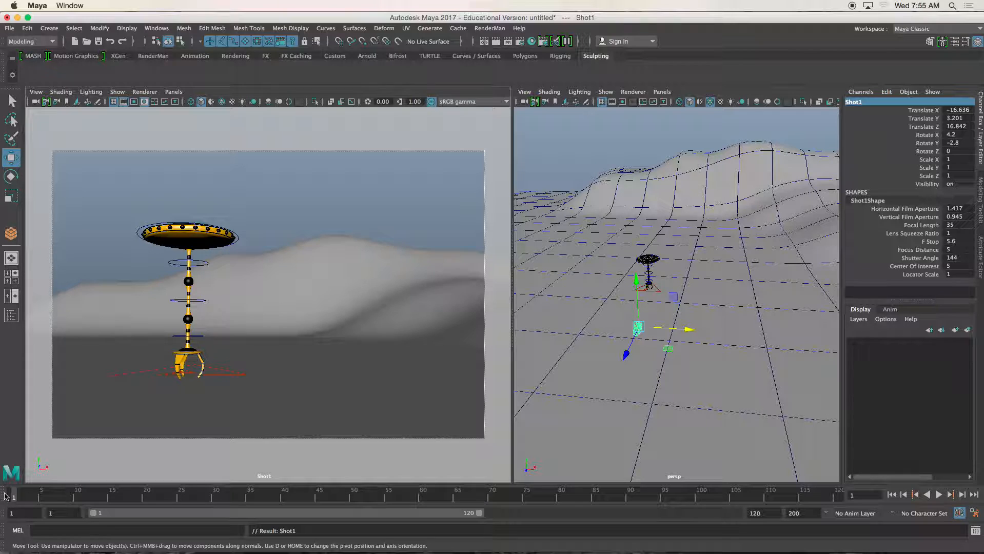
Keyframe Shot1 at frame 1, and at frame 80 move it along X to about 5.5.
{"action": "key", "text": "s"}
{"action": "left_click", "coordinate": [559, 495]}
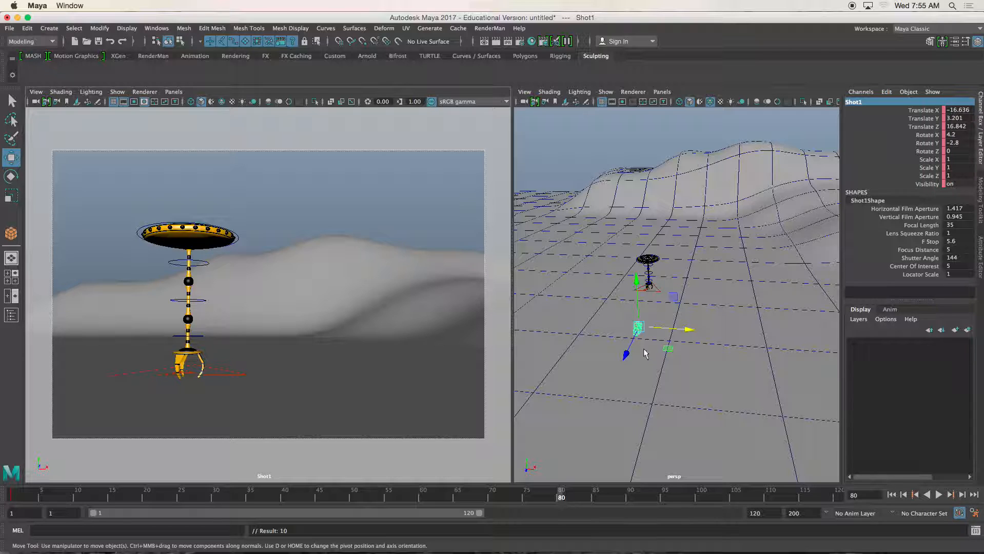
{"action": "scroll", "coordinate": [664, 329], "scroll_direction": "down", "scroll_amount": 2}
{"action": "left_click_drag", "start_coordinate": [672, 332], "coordinate": [694, 336], "text": "alt"}
{"action": "middle_click_drag", "start_coordinate": [729, 318], "coordinate": [640, 323], "text": "alt"}
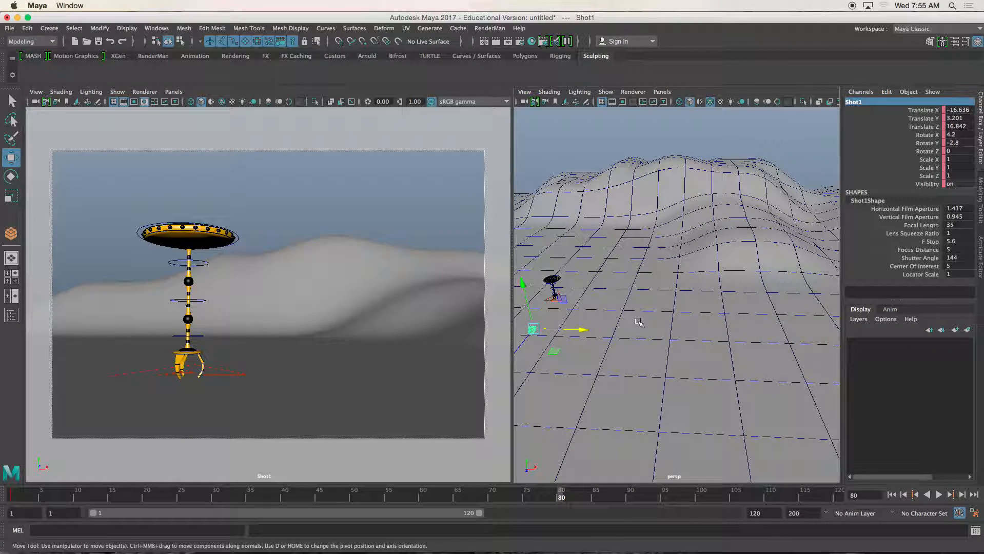
{"action": "right_click_drag", "start_coordinate": [639, 323], "coordinate": [590, 331], "text": "alt"}
{"action": "left_click_drag", "start_coordinate": [623, 319], "coordinate": [699, 319]}
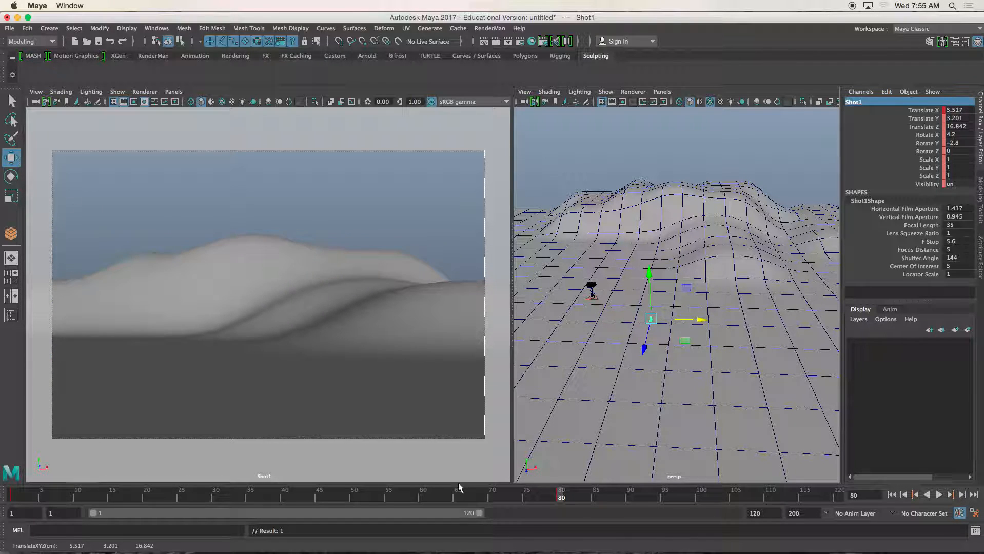
Shorten the playback range to end at frame 81 and play back the camera move from the start.
{"action": "left_click_drag", "start_coordinate": [479, 511], "coordinate": [355, 506]}
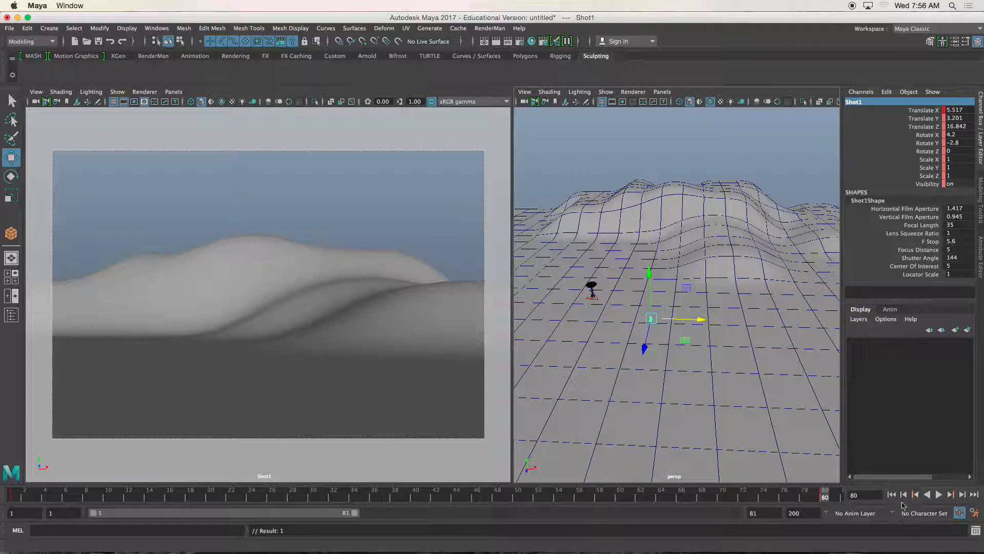
{"action": "left_click", "coordinate": [913, 495]}
{"action": "left_click", "coordinate": [940, 495]}
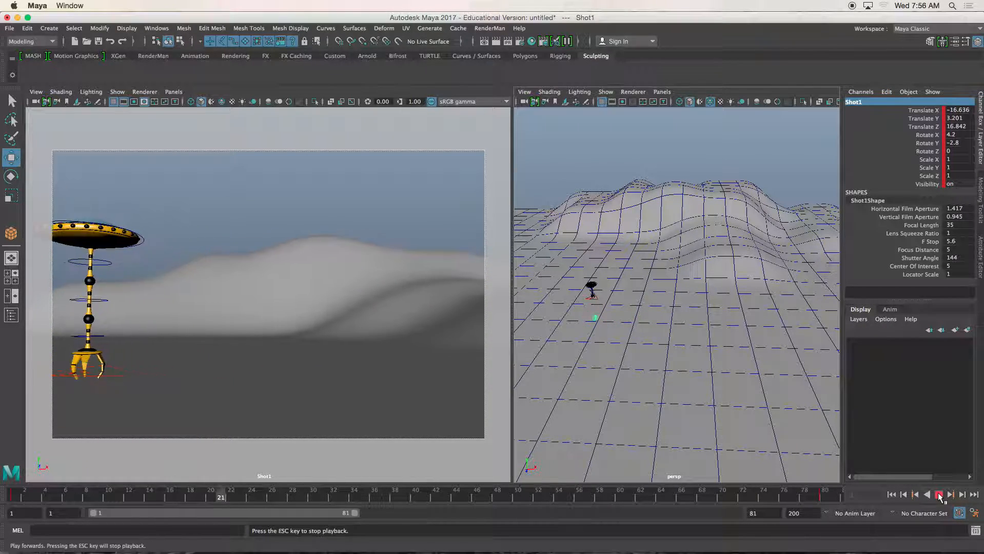
{"action": "left_click", "coordinate": [939, 495]}
{"action": "left_click", "coordinate": [891, 496]}
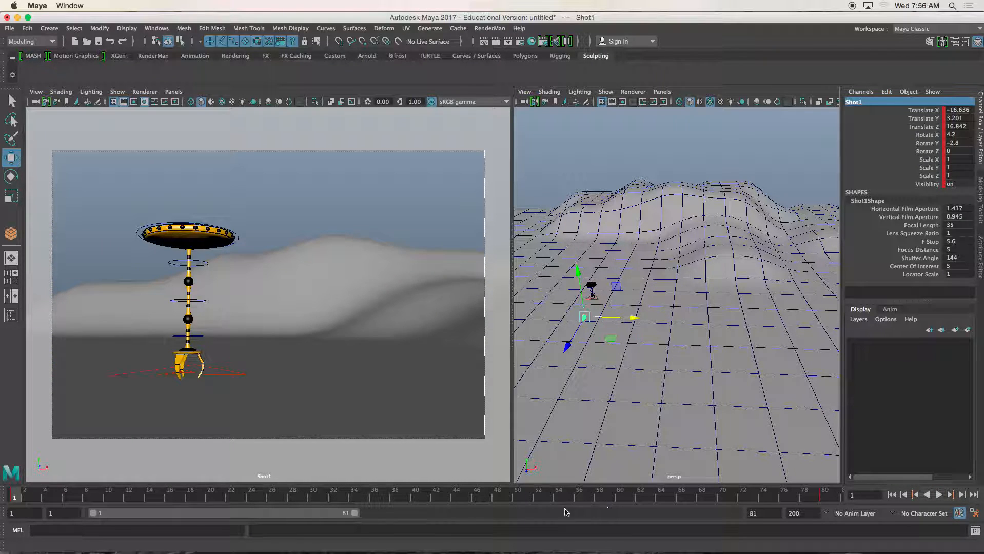
Set a keyframe on Shot1 at frame 24, near where the UFO leaves the camera's frame.
{"action": "left_click_drag", "start_coordinate": [16, 497], "coordinate": [374, 497]}
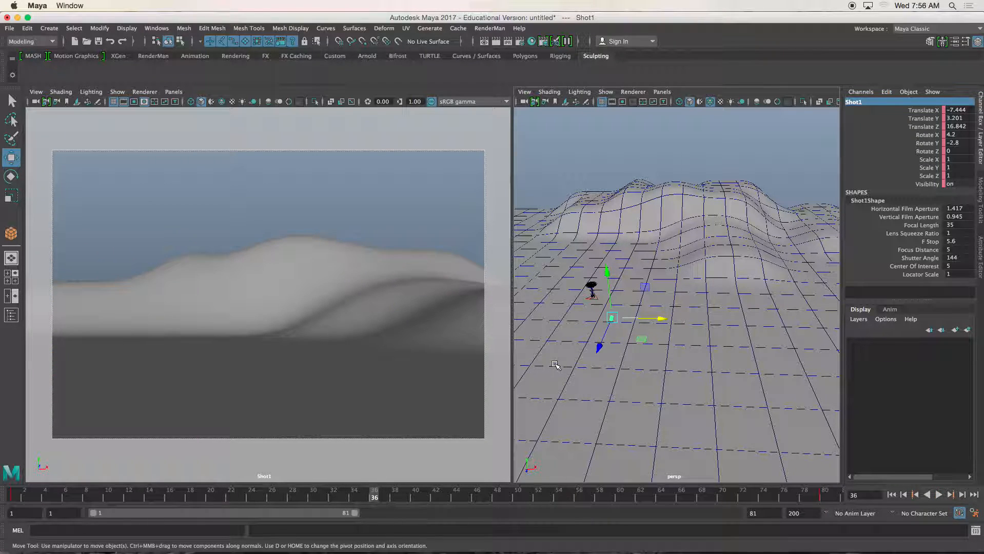
{"action": "key", "text": "e"}
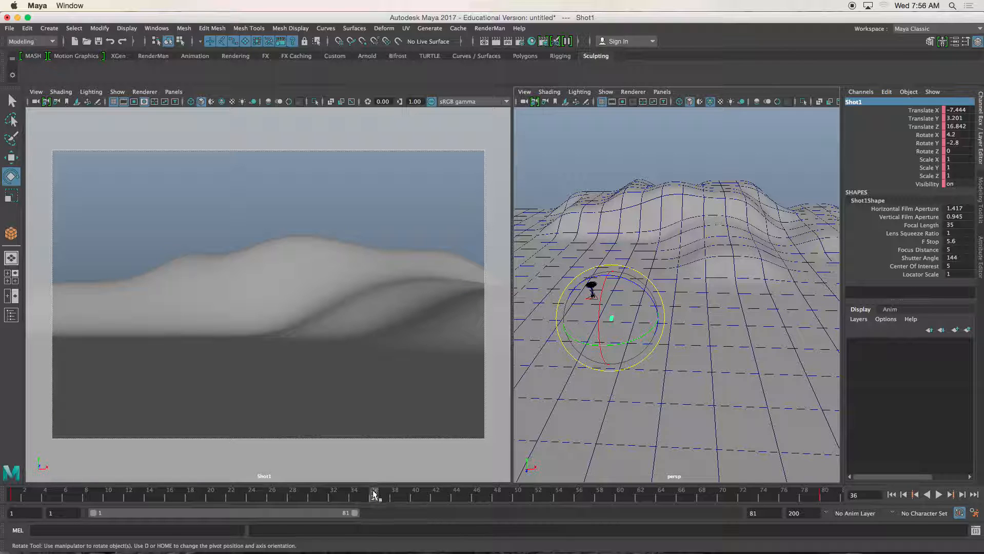
{"action": "left_click_drag", "start_coordinate": [377, 496], "coordinate": [251, 501]}
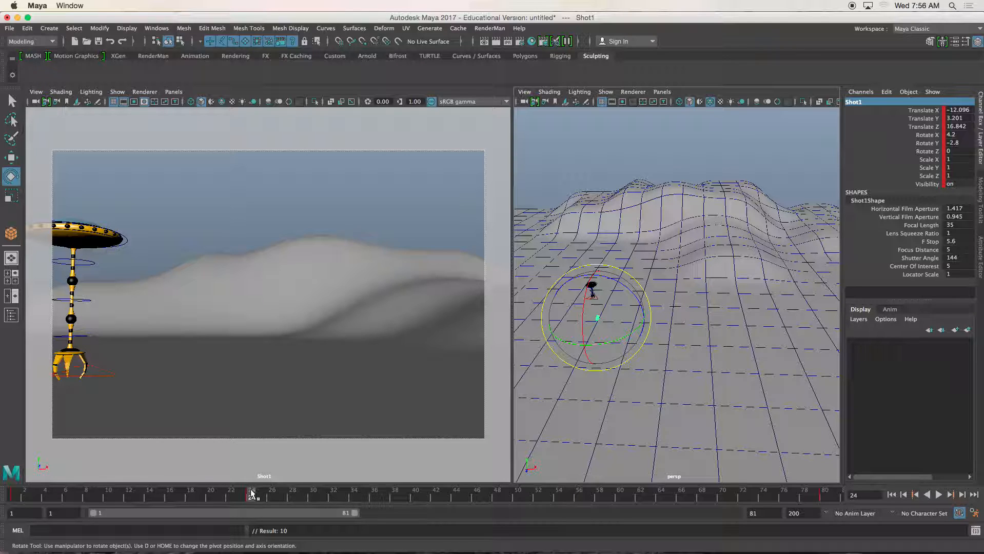
{"action": "left_click_drag", "start_coordinate": [251, 496], "coordinate": [262, 496]}
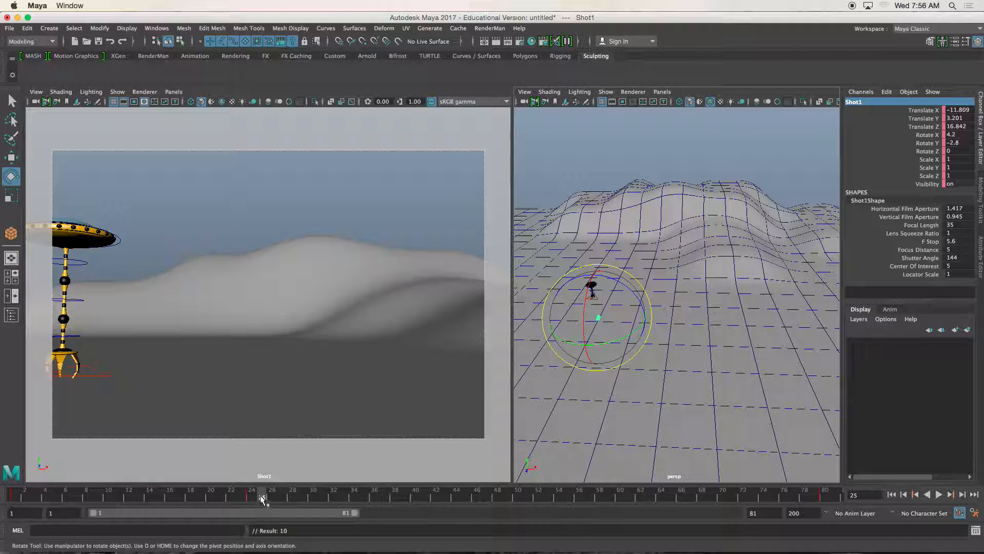
{"action": "left_click_drag", "start_coordinate": [262, 496], "coordinate": [255, 496]}
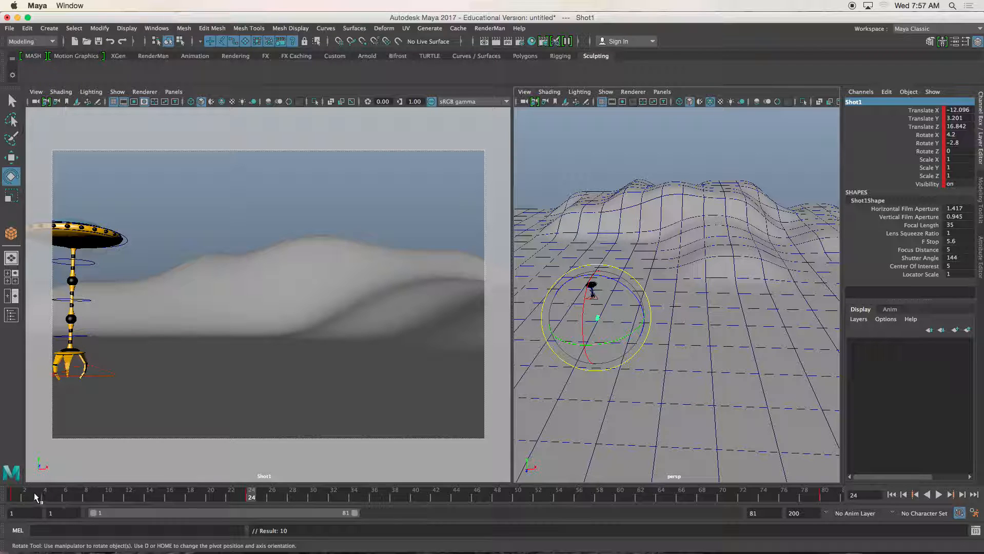
At frame 42, tilt Shot1 up to about 18° in Rotate X and keyframe its rotation.
{"action": "left_click_drag", "start_coordinate": [22, 497], "coordinate": [14, 497]}
{"action": "key", "text": "alt+v"}
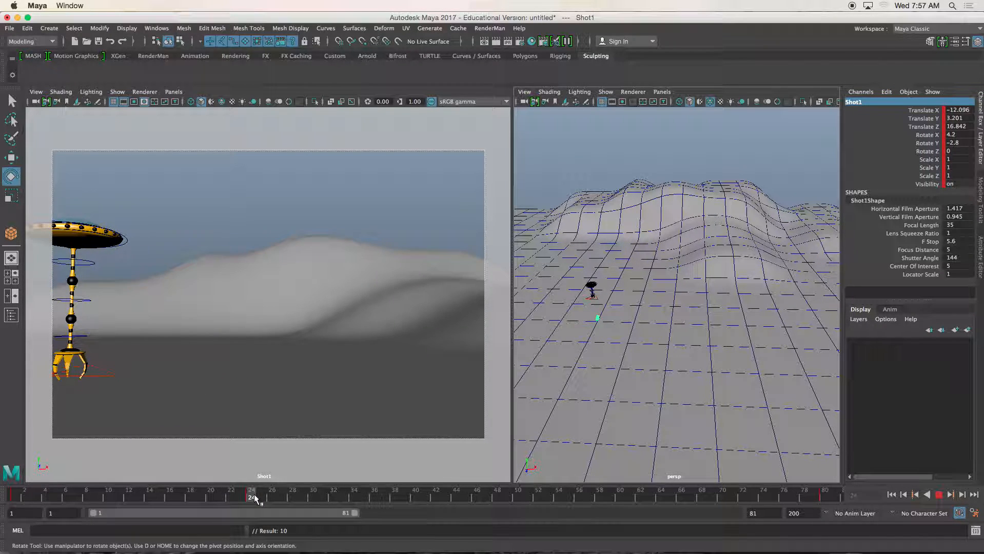
{"action": "left_click_drag", "start_coordinate": [78, 492], "coordinate": [434, 500]}
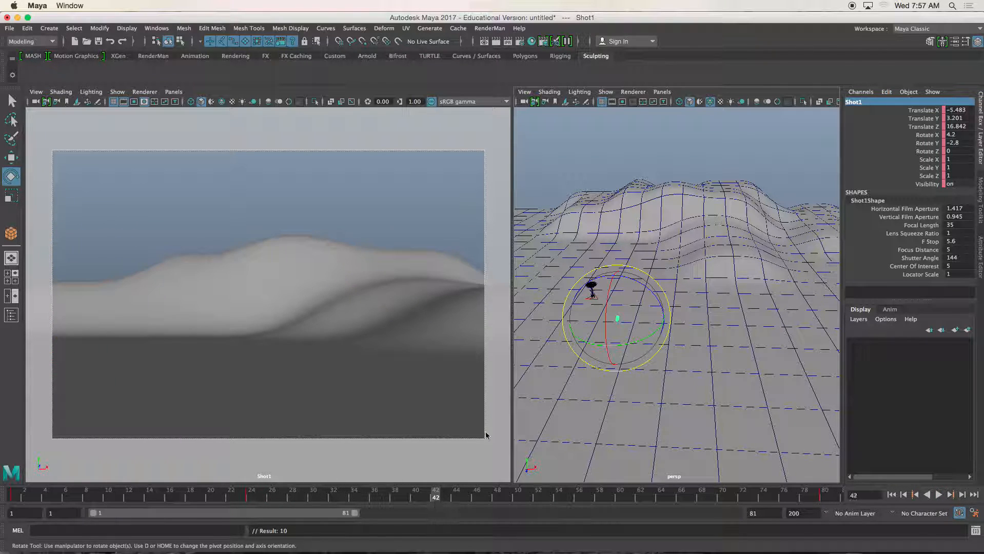
{"action": "left_click_drag", "start_coordinate": [608, 312], "coordinate": [605, 325]}
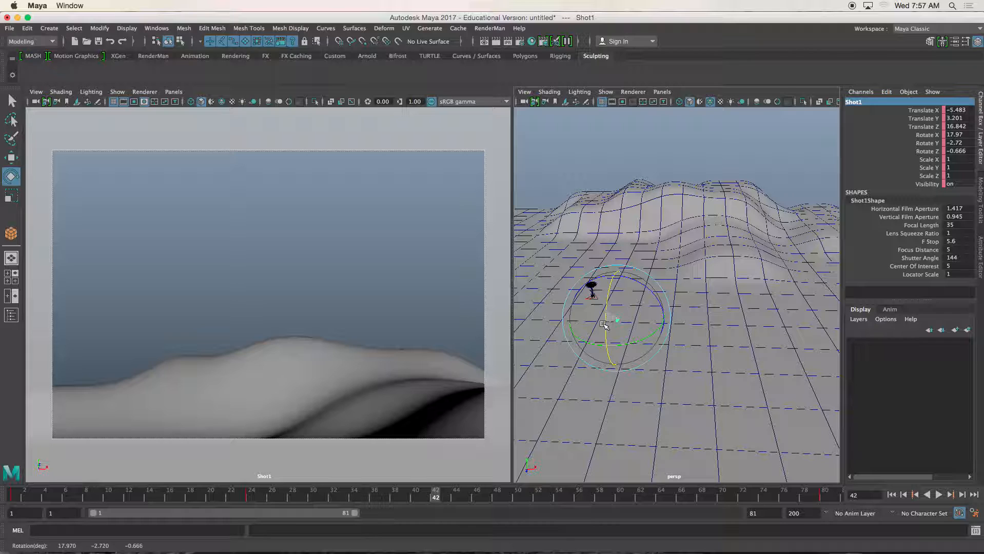
{"action": "key", "text": "shift+e"}
At frame 80, rotate Shot1 to about 2.3° in X and -14.2° in Y and keyframe the rotation.
{"action": "left_click_drag", "start_coordinate": [438, 496], "coordinate": [834, 498]}
{"action": "left_click", "coordinate": [824, 497]}
{"action": "left_click_drag", "start_coordinate": [645, 313], "coordinate": [648, 298]}
{"action": "left_click_drag", "start_coordinate": [690, 336], "coordinate": [684, 336]}
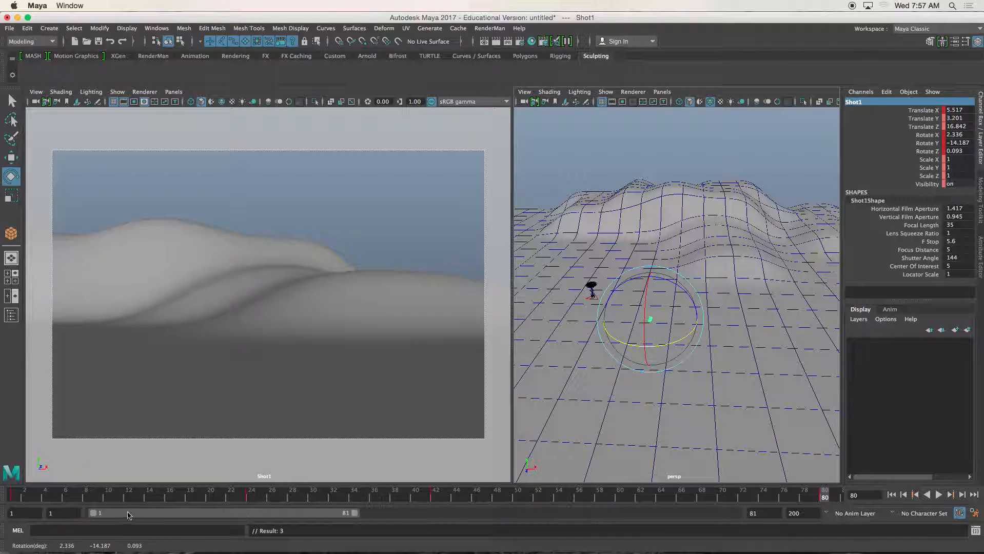
Play back the Shot1 camera animation from frame 1 to check the new rotation.
{"action": "left_click", "coordinate": [13, 495]}
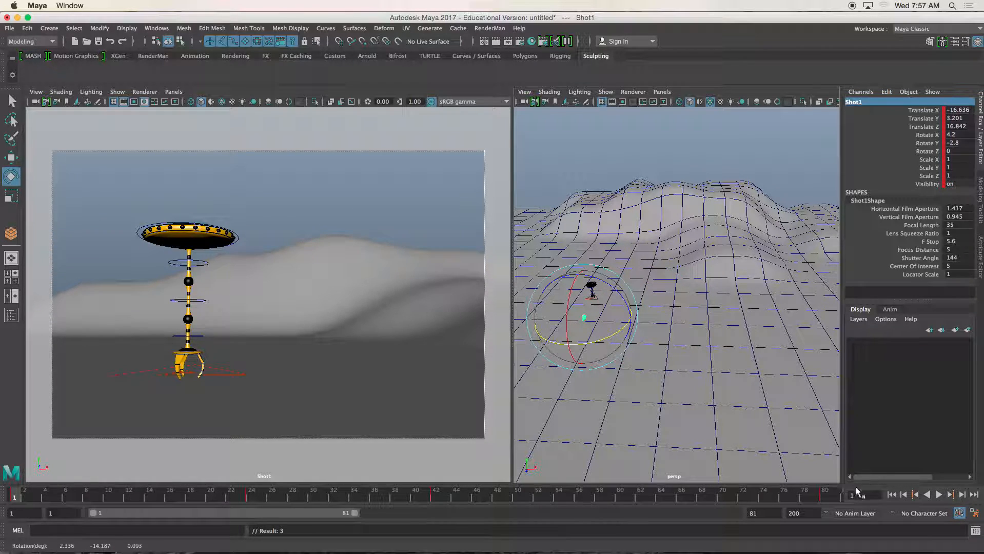
{"action": "left_click", "coordinate": [938, 495]}
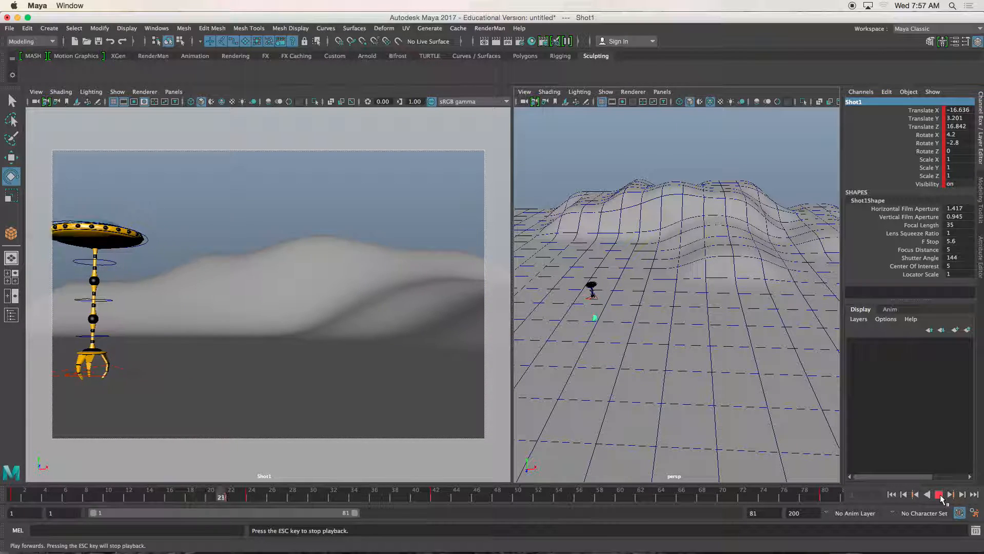
{"action": "left_click", "coordinate": [940, 495]}
Extend the playback range to frame 110 and, at frame 95, keyframe Shot1 at about -15.9° Rotate Y and 6.7 Translate X.
{"action": "left_click_drag", "start_coordinate": [348, 516], "coordinate": [442, 514]}
{"action": "left_click", "coordinate": [611, 498]}
{"action": "left_click_drag", "start_coordinate": [614, 498], "coordinate": [723, 497]}
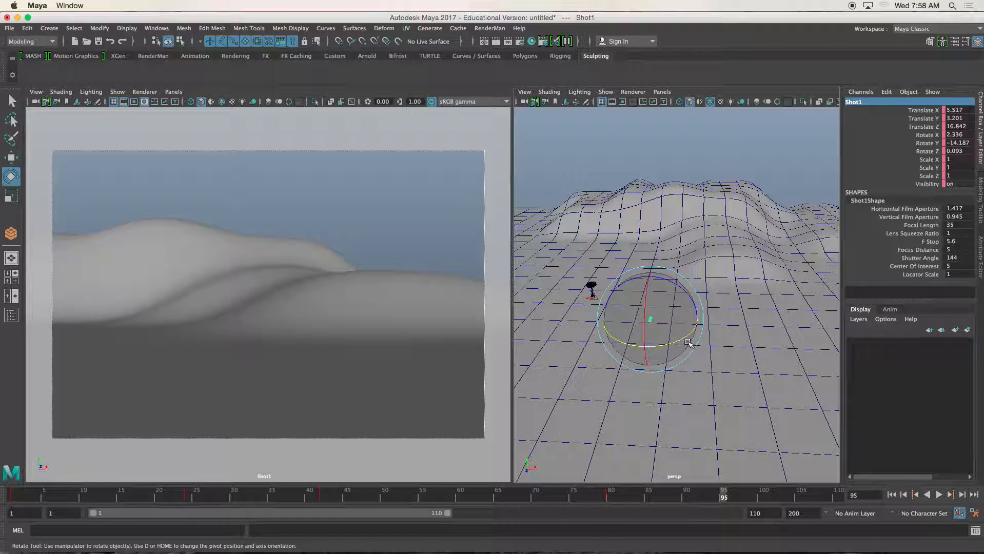
{"action": "left_click_drag", "start_coordinate": [686, 339], "coordinate": [687, 340]}
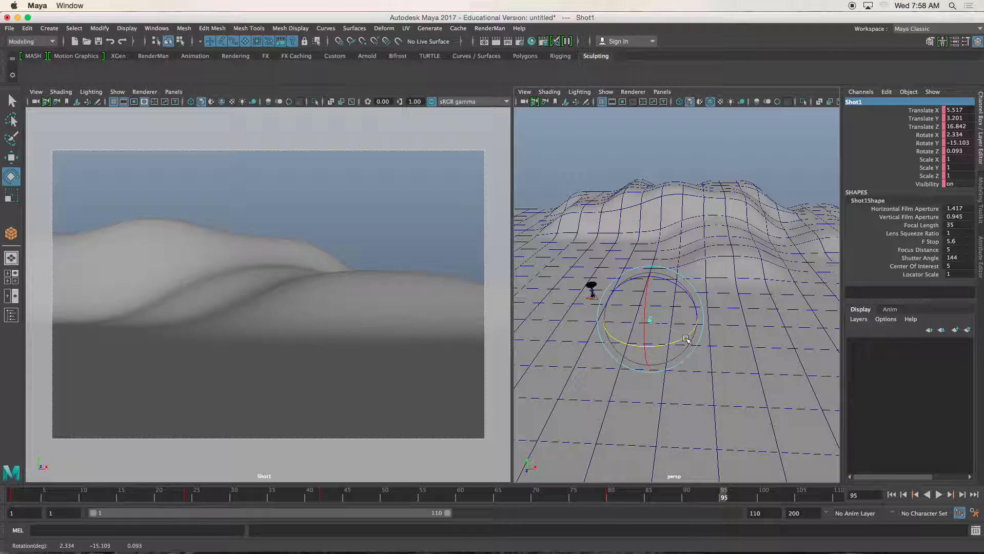
{"action": "left_click_drag", "start_coordinate": [686, 339], "coordinate": [673, 319]}
{"action": "key", "text": "w"}
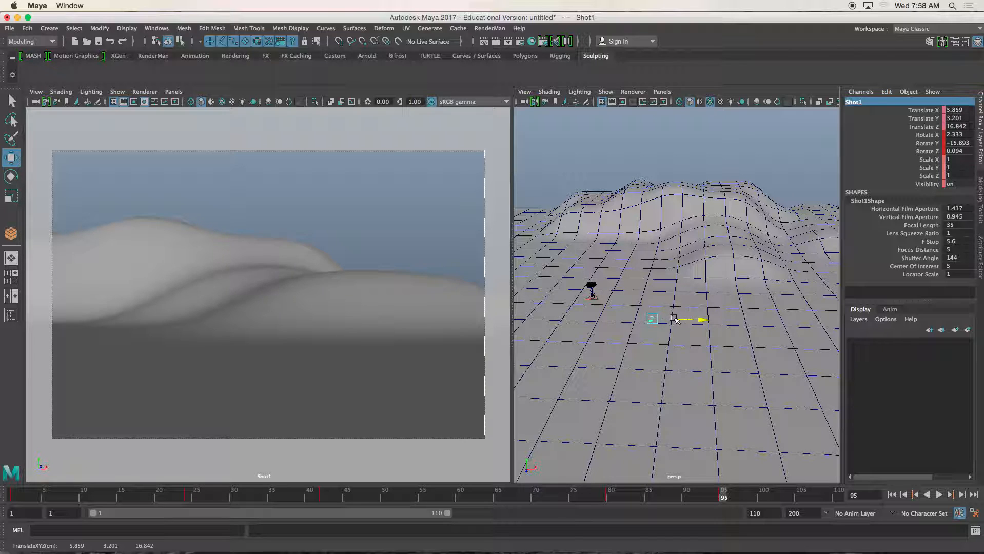
{"action": "left_click_drag", "start_coordinate": [676, 318], "coordinate": [677, 319]}
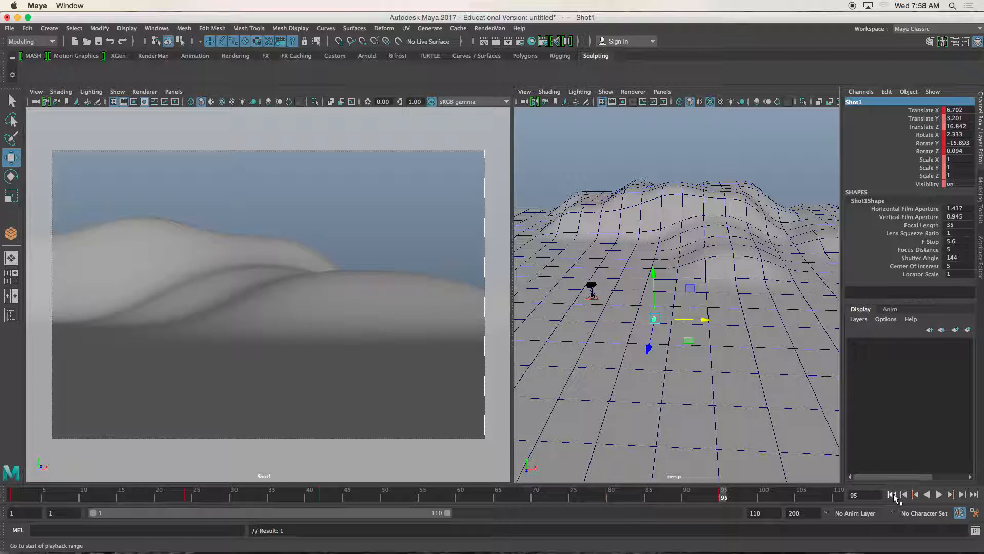
Play back the extended camera move from frame 1 to check how Shot1 settles toward frame 95.
{"action": "left_click", "coordinate": [891, 495]}
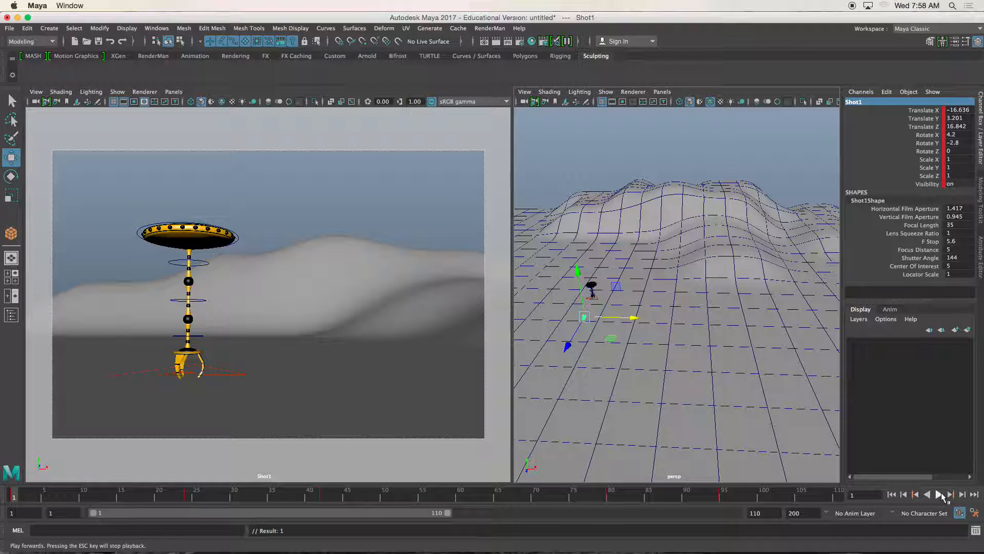
{"action": "left_click", "coordinate": [939, 495]}
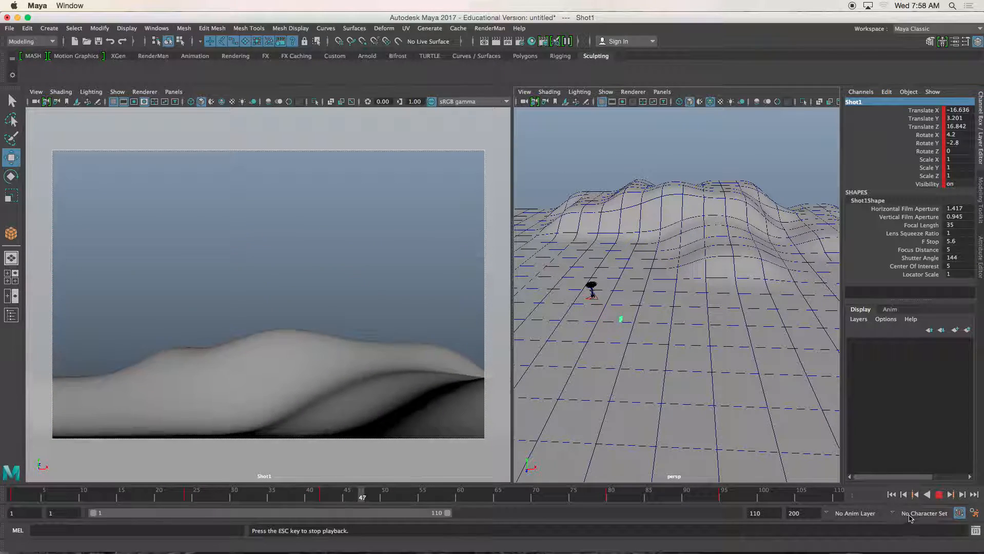
{"action": "left_click", "coordinate": [939, 496]}
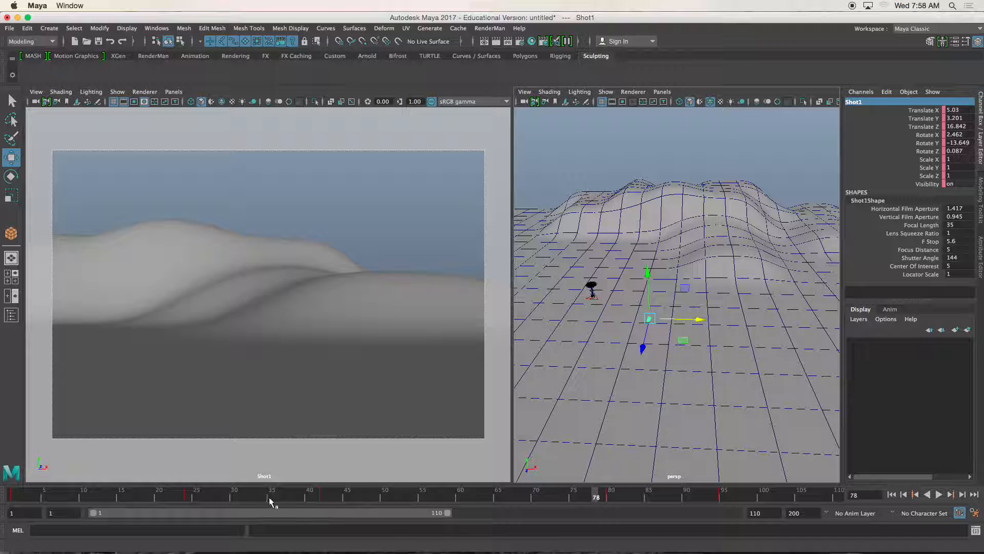
At frame 24, tilt Shot1 to about 6.6° in Rotate X and keyframe the rotation.
{"action": "left_click", "coordinate": [189, 495]}
{"action": "mouse_move", "coordinate": [190, 496]}
{"action": "left_mouse_down"}
{"action": "mouse_move", "coordinate": [242, 497]}
{"action": "mouse_move", "coordinate": [180, 496]}
{"action": "mouse_move", "coordinate": [324, 496]}
{"action": "left_mouse_up"}
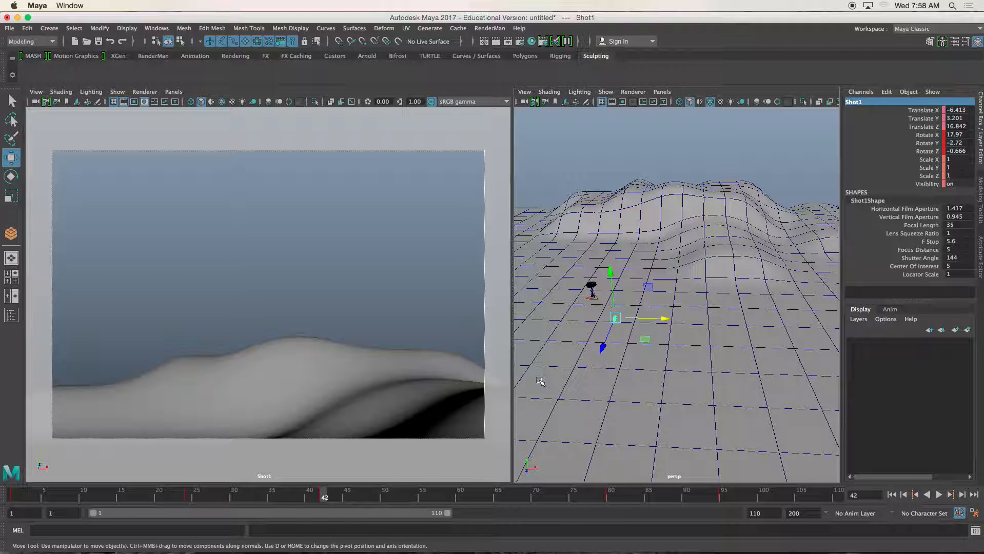
{"action": "key", "text": "e"}
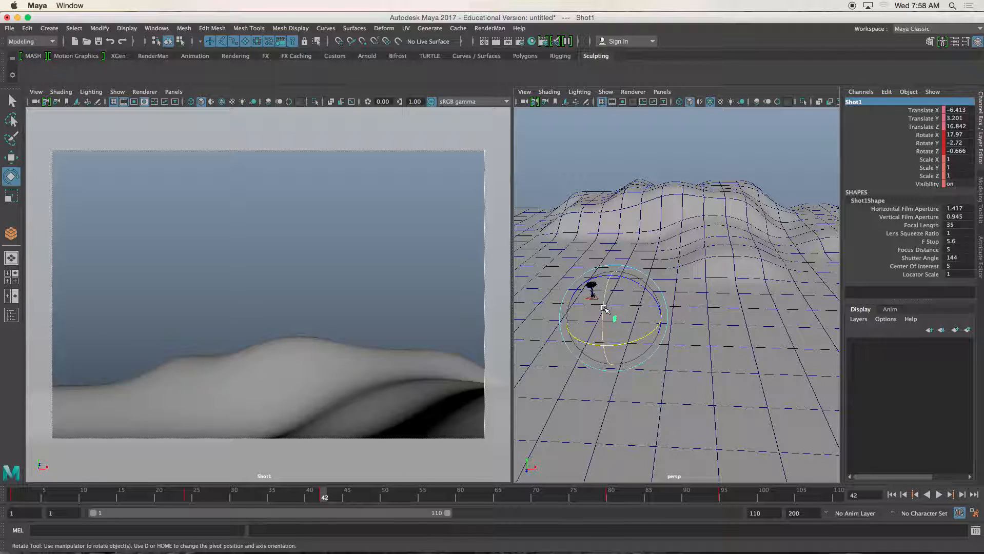
{"action": "left_click", "coordinate": [190, 495]}
{"action": "left_click_drag", "start_coordinate": [588, 301], "coordinate": [589, 302]}
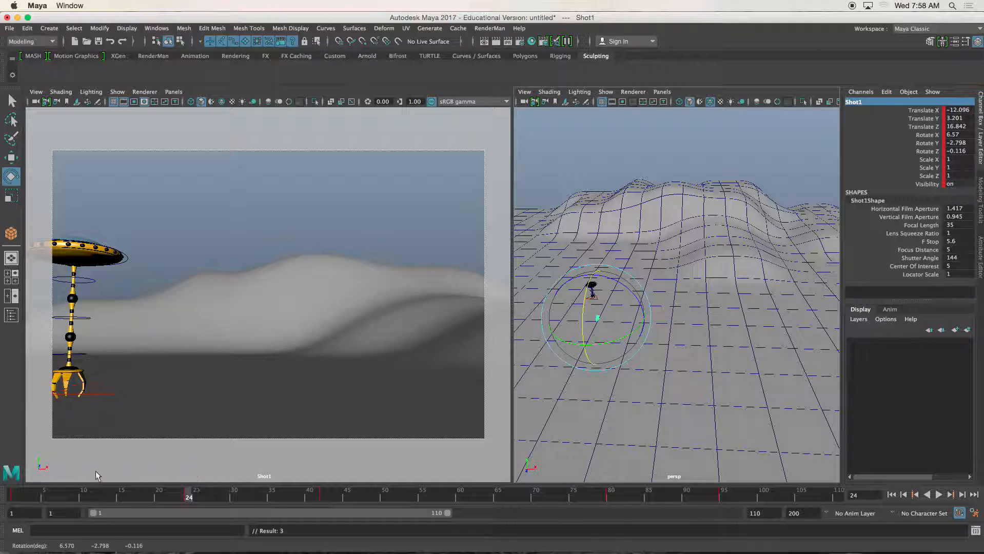
Play the animation from frame 1 to check the camera tilt around frame 24.
{"action": "left_click", "coordinate": [12, 492]}
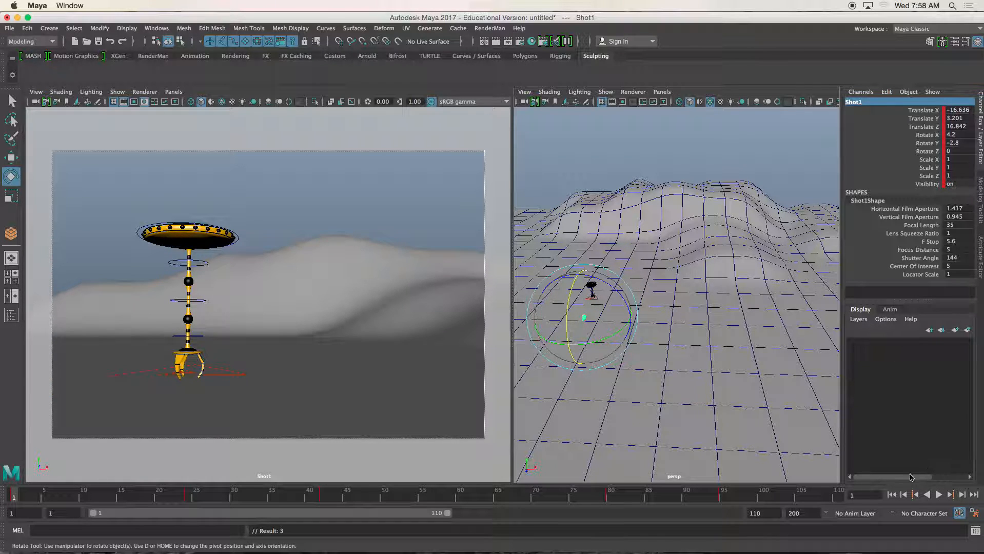
{"action": "left_click", "coordinate": [939, 495]}
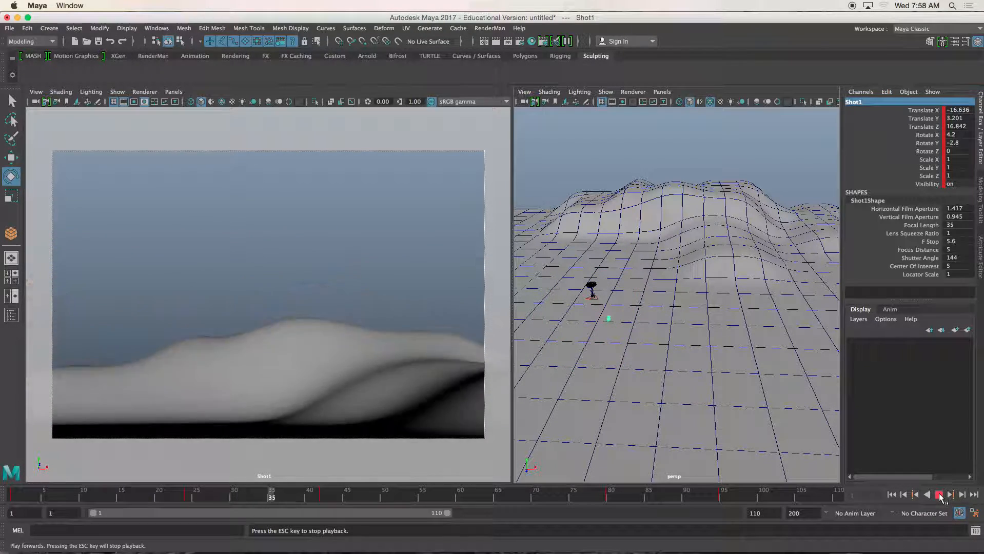
{"action": "left_click", "coordinate": [939, 495]}
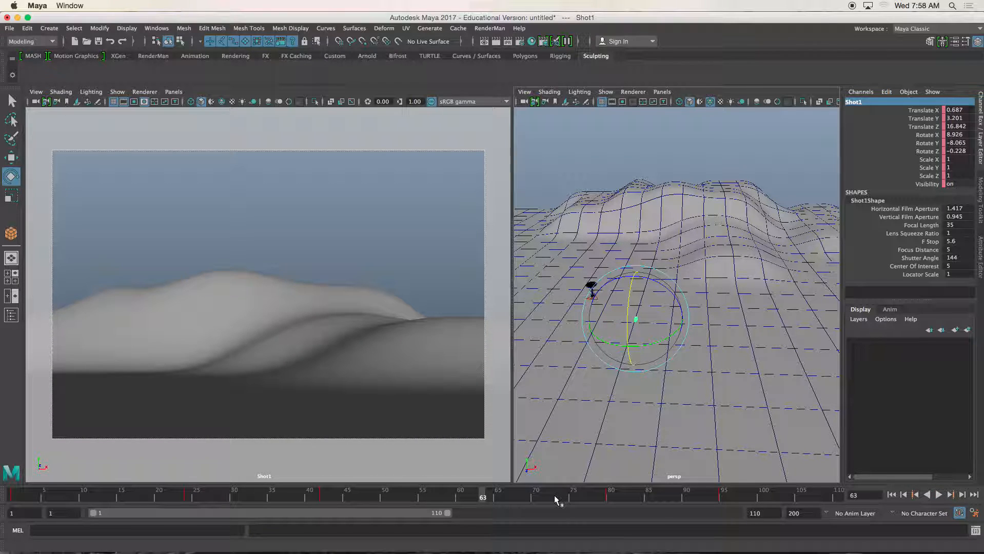
Return to the frame 24 keyframe, tilt Shot1 to about 8.5° in Rotate X, key it and compare with frame 42.
{"action": "key", "text": "comma"}
{"action": "key", "text": "comma"}
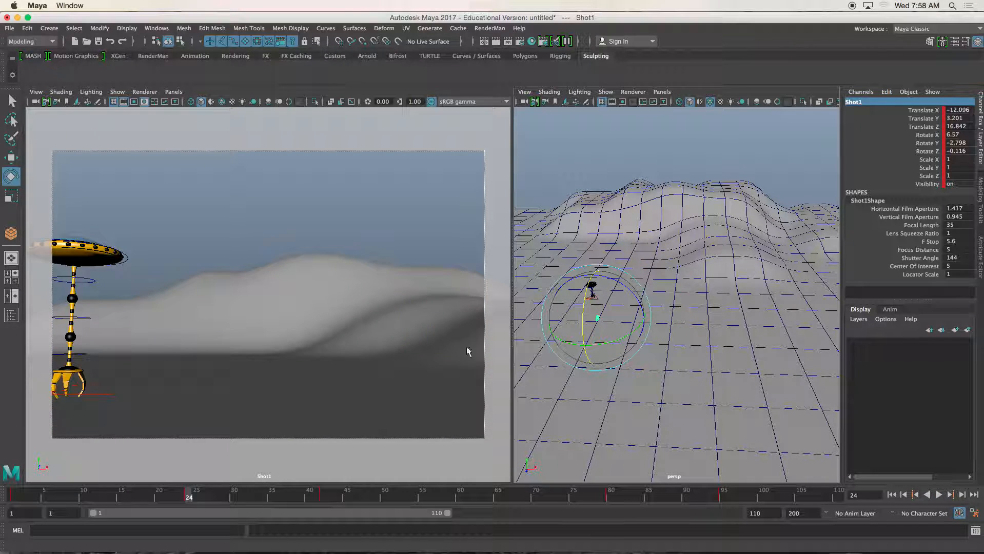
{"action": "left_click_drag", "start_coordinate": [590, 299], "coordinate": [588, 295]}
{"action": "key", "text": "s"}
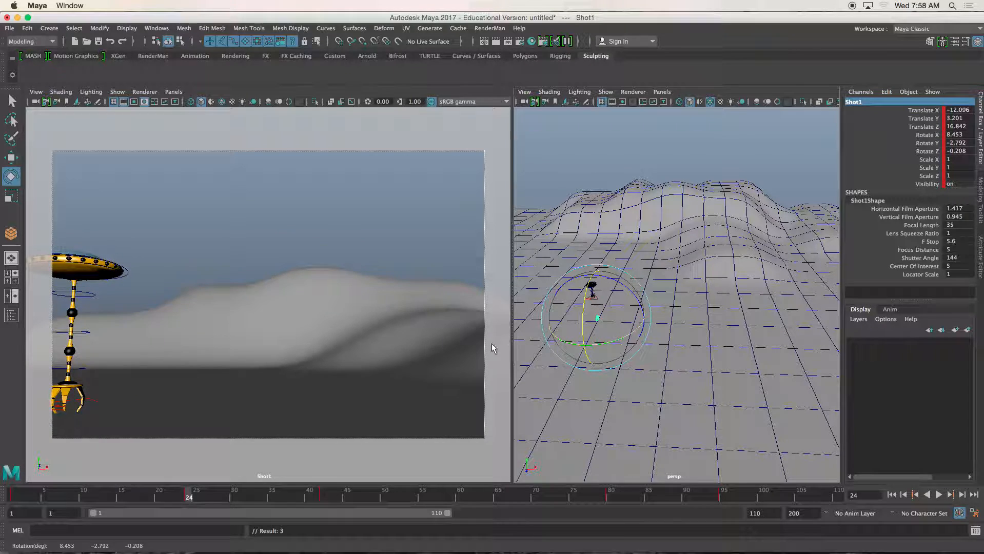
{"action": "key", "text": "period"}
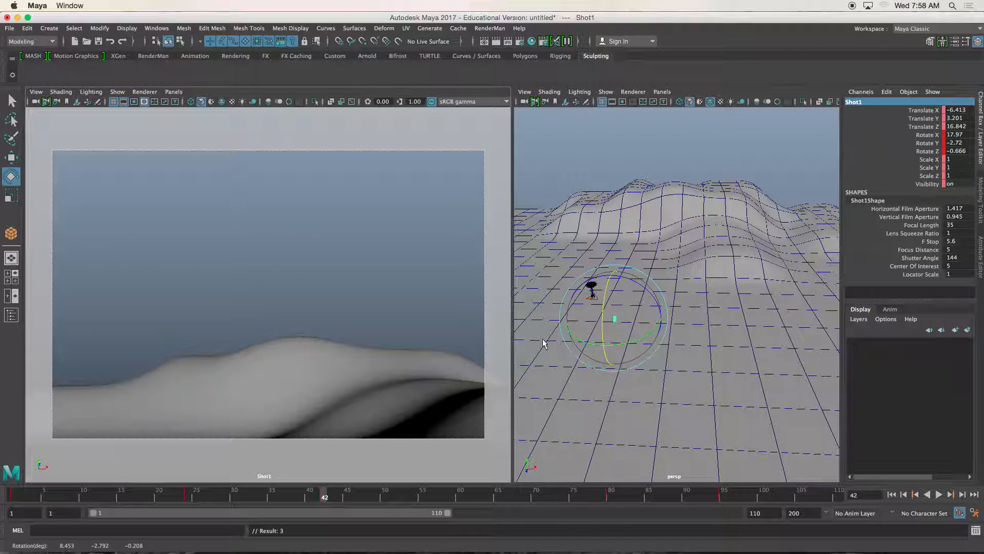
{"action": "key", "text": "comma"}
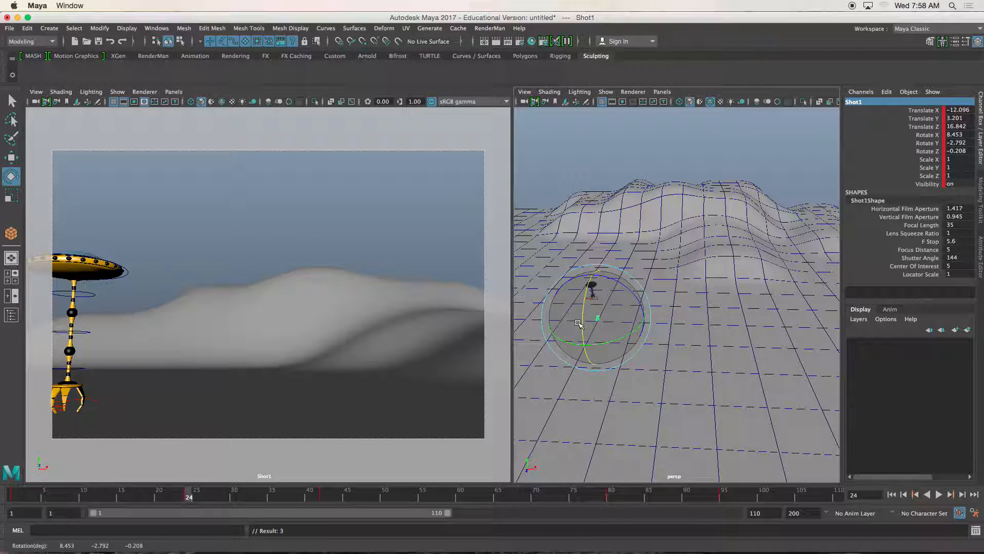
Keyframe Shot1's Rotate X at about 11.7° on frame 24 and about 7.6° on frame 1.
{"action": "left_click_drag", "start_coordinate": [584, 310], "coordinate": [569, 310]}
{"action": "key", "text": "s"}
{"action": "key", "text": "comma"}
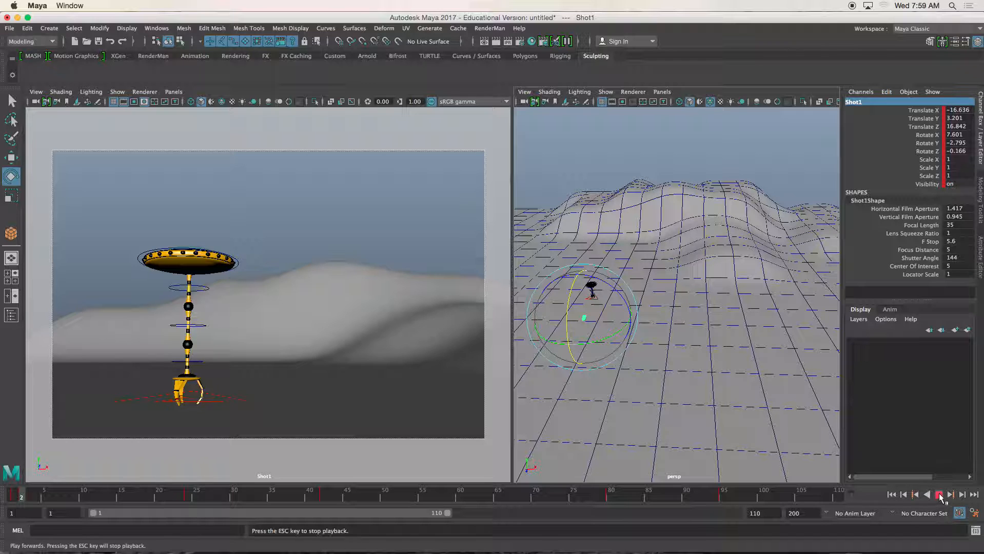
Play back the revised camera tilt and delete Shot1's keyframe at frame 24.
{"action": "left_click", "coordinate": [939, 494]}
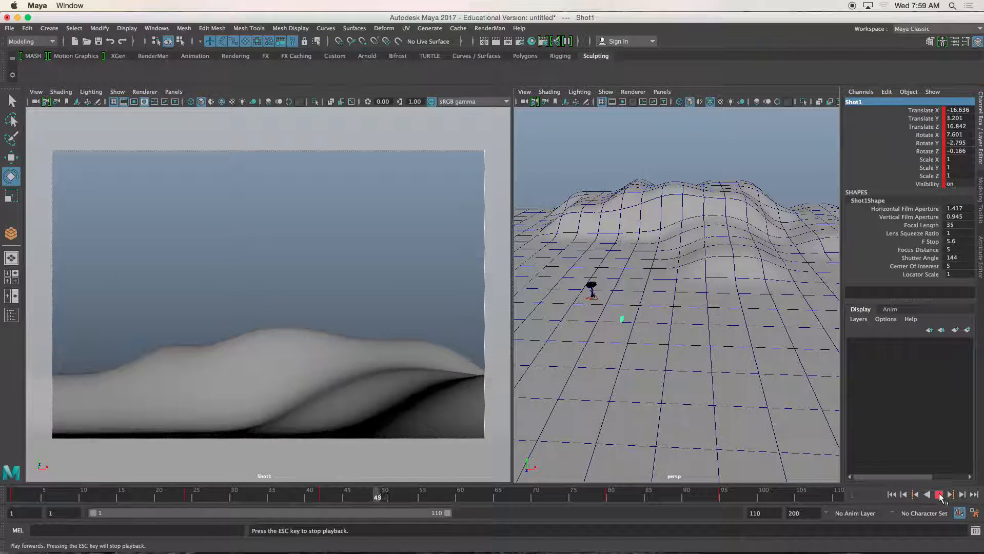
{"action": "left_click", "coordinate": [939, 495]}
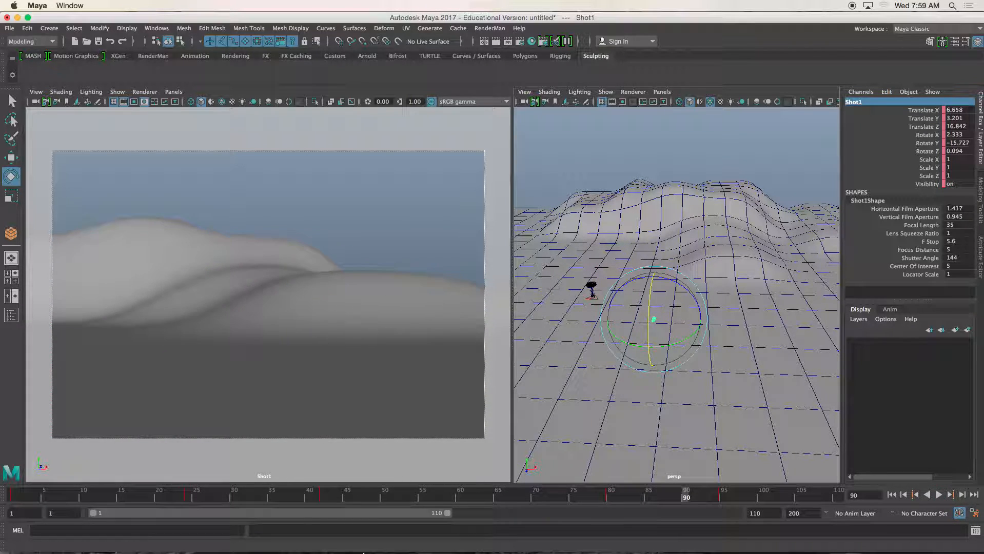
{"action": "left_click_drag", "start_coordinate": [181, 496], "coordinate": [185, 496]}
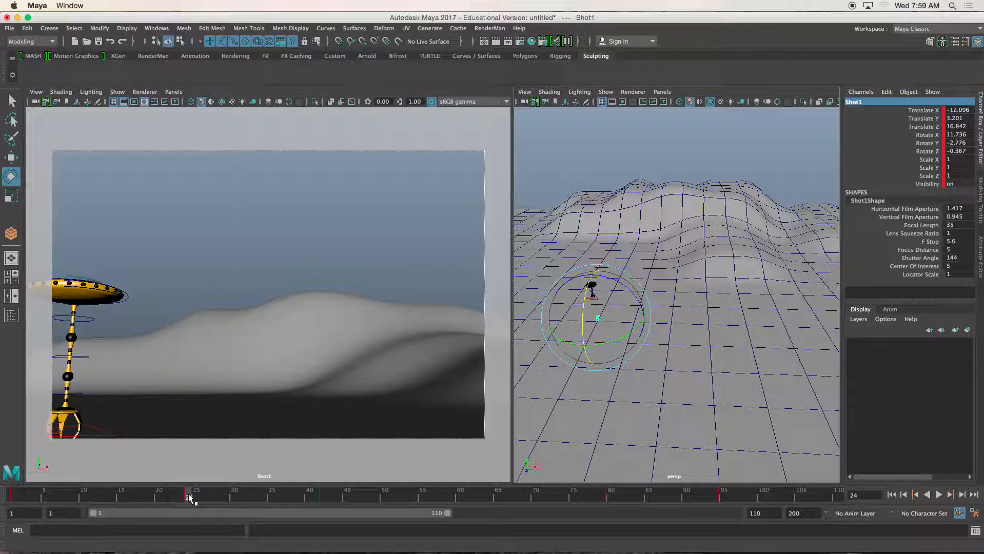
{"action": "right_click", "coordinate": [189, 498]}
{"action": "left_click", "coordinate": [225, 374]}
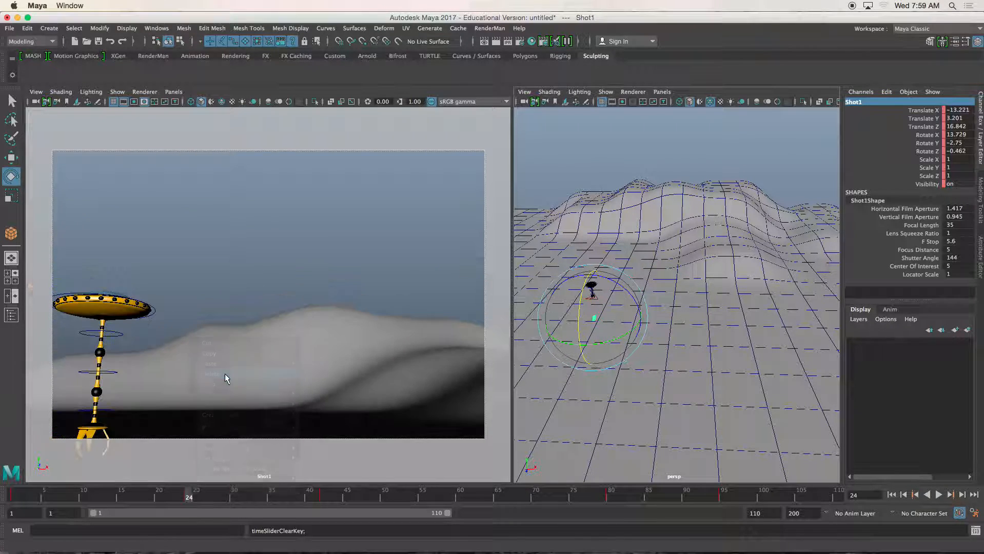
Review the Shot1 animation from frame 1 without the frame 24 key, and return to frame 1.
{"action": "left_click", "coordinate": [892, 495]}
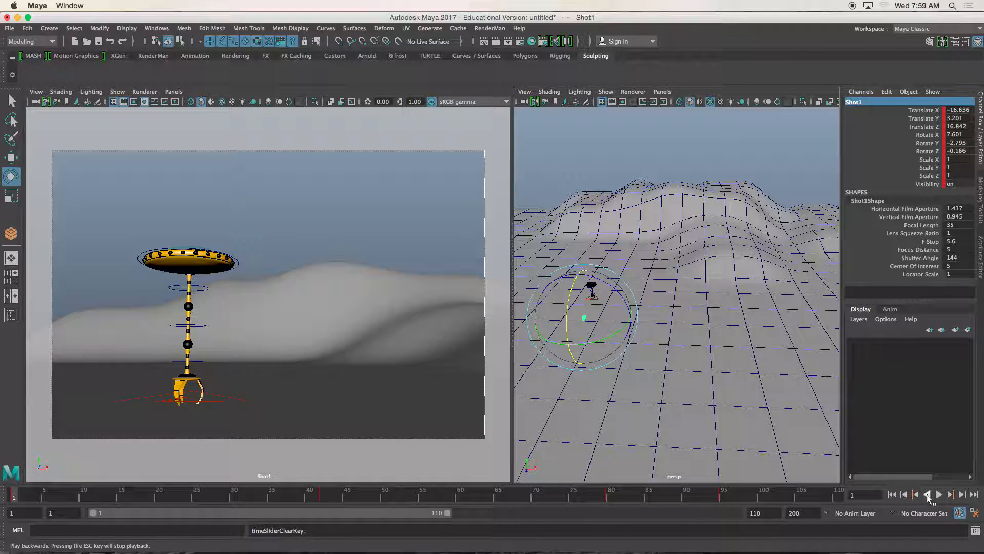
{"action": "left_click", "coordinate": [319, 496]}
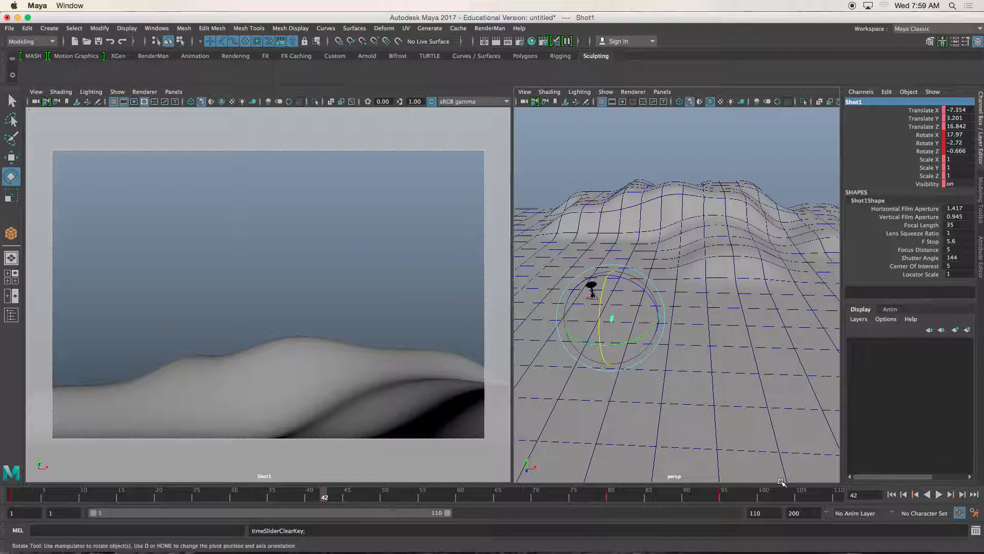
{"action": "left_click", "coordinate": [892, 496]}
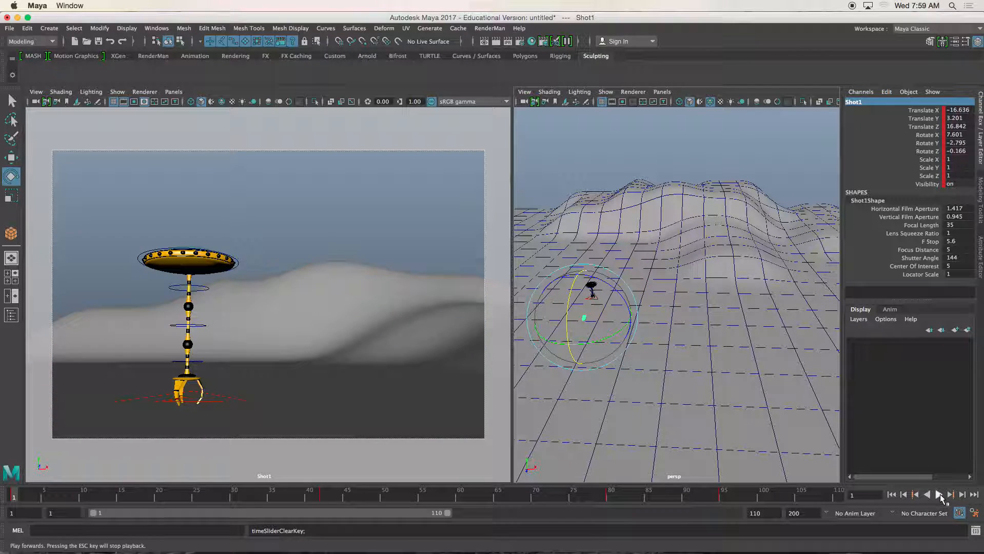
{"action": "left_click", "coordinate": [939, 495]}
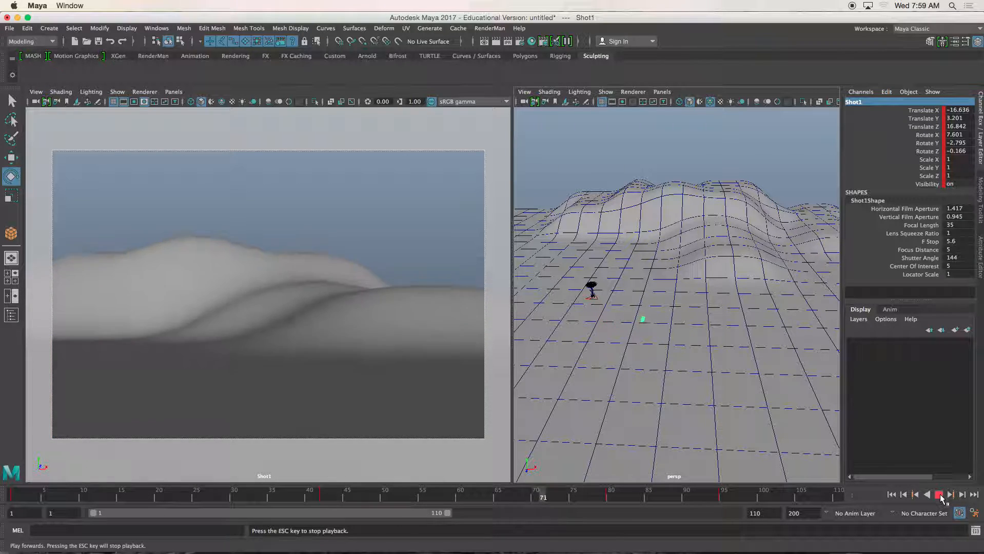
{"action": "left_click", "coordinate": [940, 496]}
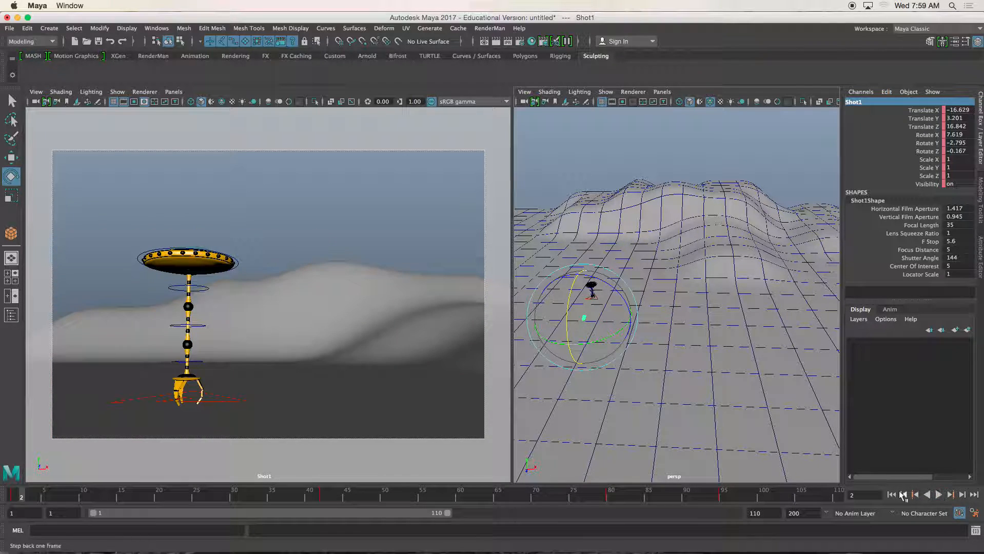
{"action": "left_click", "coordinate": [892, 496]}
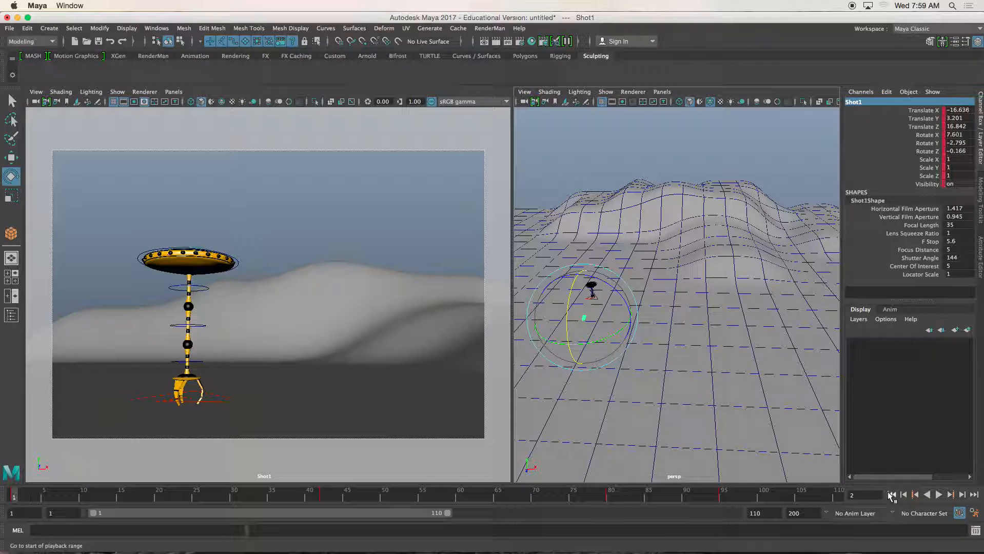
{"action": "left_click", "coordinate": [156, 401]}
{"action": "key", "text": "w"}
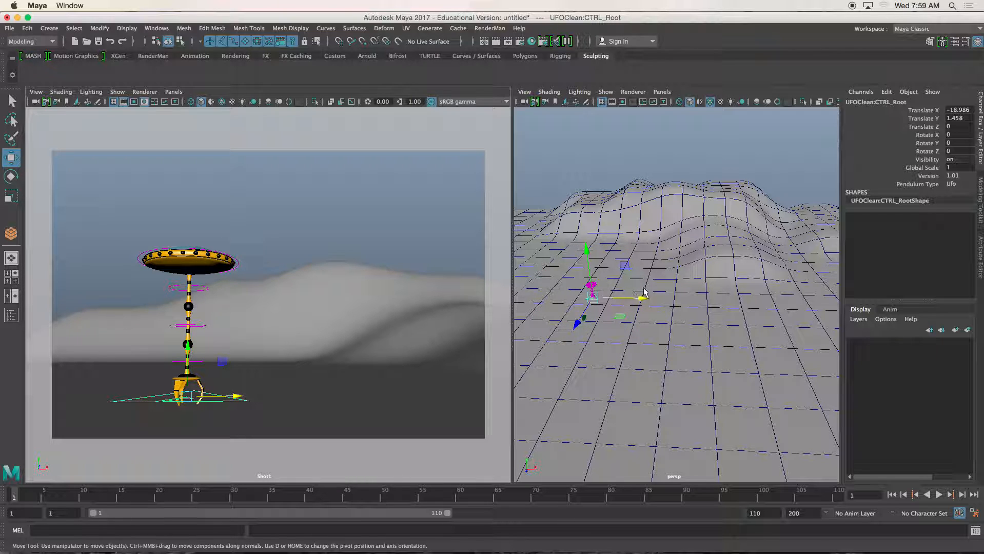
{"action": "left_click_drag", "start_coordinate": [641, 300], "coordinate": [618, 301]}
{"action": "key", "text": "ctrl+z"}
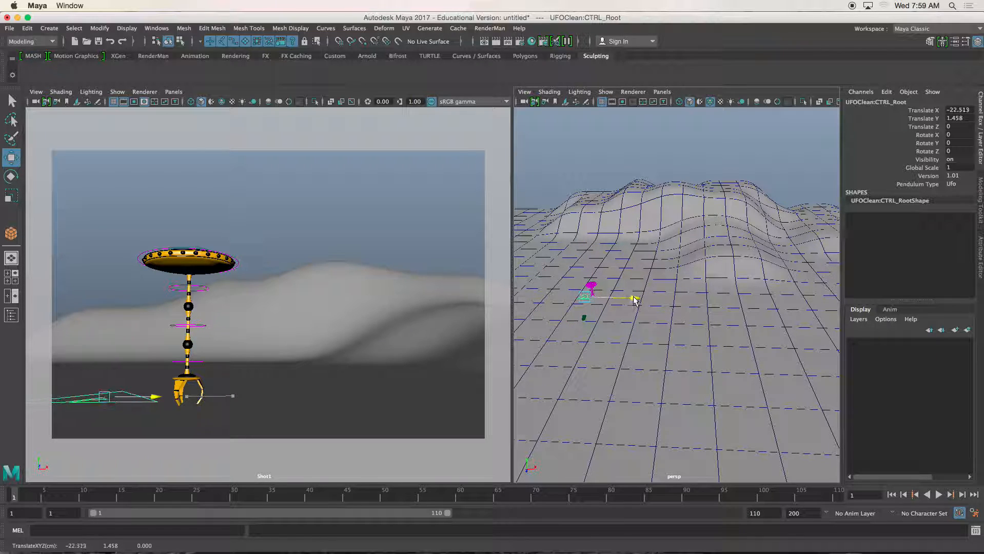
At frame 1, move the UFO's CTRL_Pend_Main control out of the camera's frame to about X -11.6, Y 12.5, Z -8.5 and keyframe it.
{"action": "left_click", "coordinate": [596, 289]}
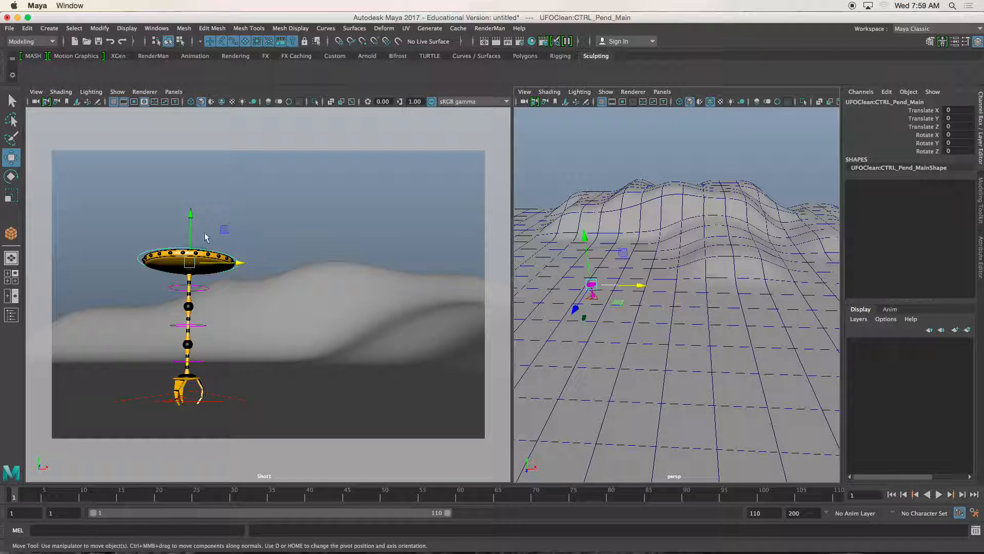
{"action": "left_click_drag", "start_coordinate": [190, 218], "coordinate": [191, 142]}
{"action": "left_click_drag", "start_coordinate": [247, 186], "coordinate": [217, 185]}
{"action": "left_click_drag", "start_coordinate": [174, 148], "coordinate": [167, 79]}
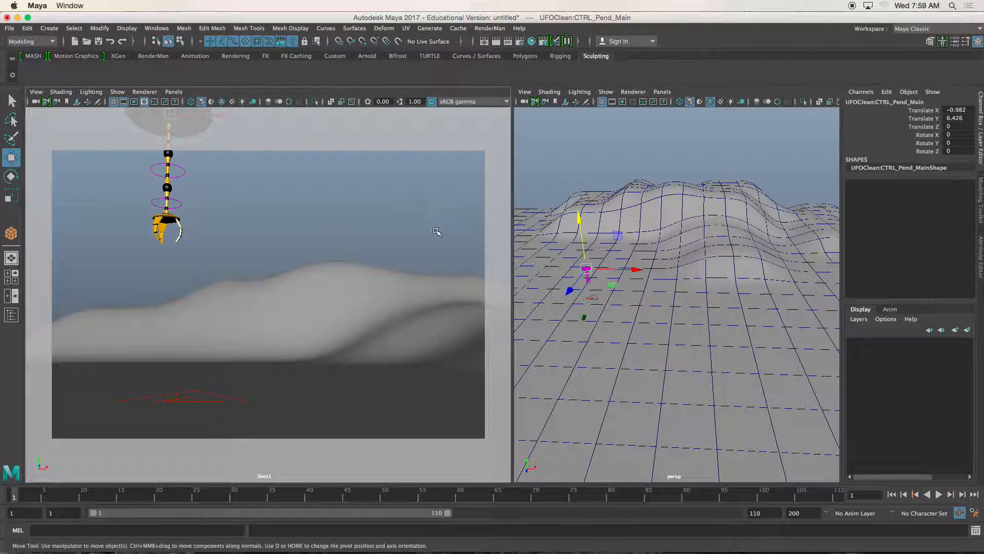
{"action": "left_click_drag", "start_coordinate": [570, 291], "coordinate": [577, 281]}
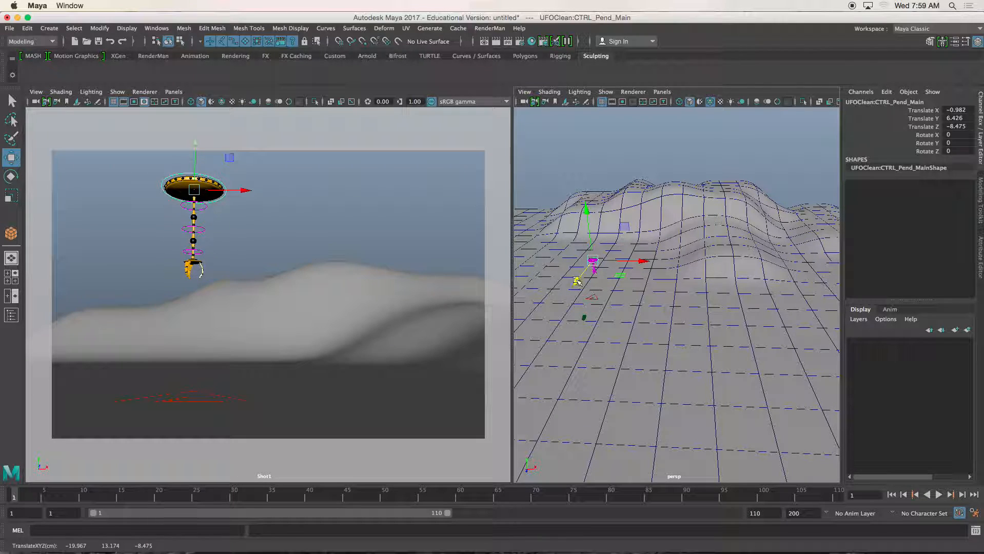
{"action": "left_click_drag", "start_coordinate": [633, 265], "coordinate": [607, 265]}
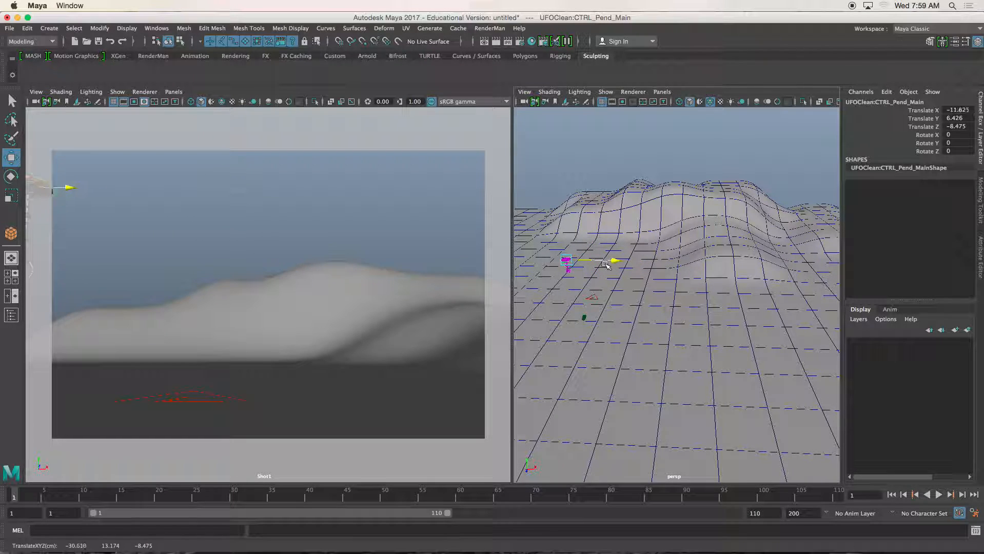
{"action": "left_click_drag", "start_coordinate": [565, 240], "coordinate": [562, 226]}
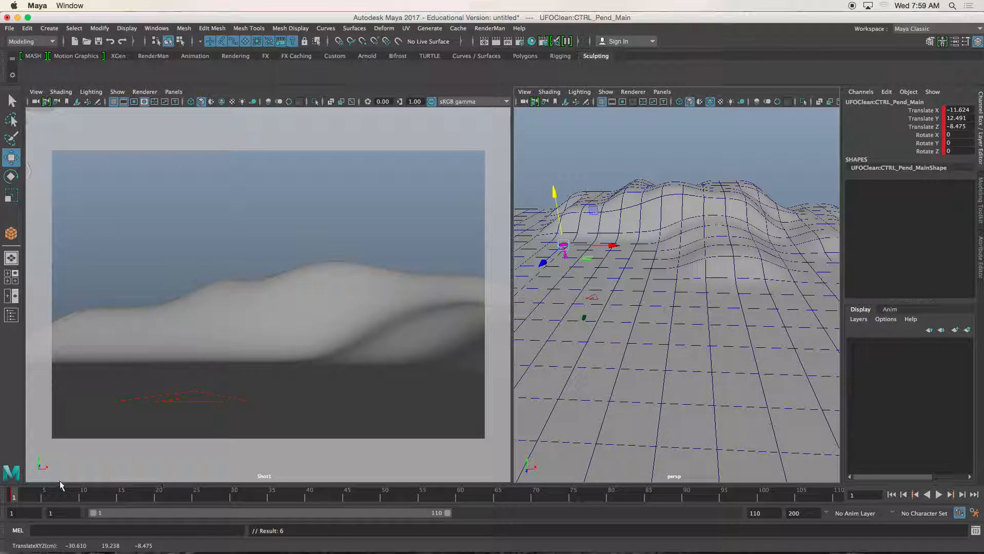
At frame 22, move the UFO's main control to about X -1.3, Y 6.3, rotate it to about 19.4, 2.8, -11.9, and keyframe it.
{"action": "left_click_drag", "start_coordinate": [18, 498], "coordinate": [205, 496]}
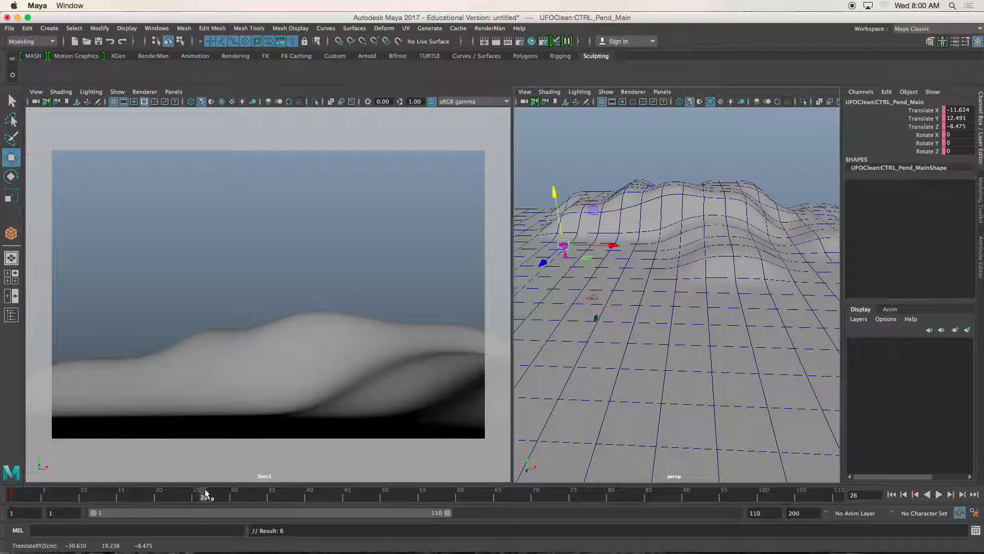
{"action": "left_click", "coordinate": [36, 92]}
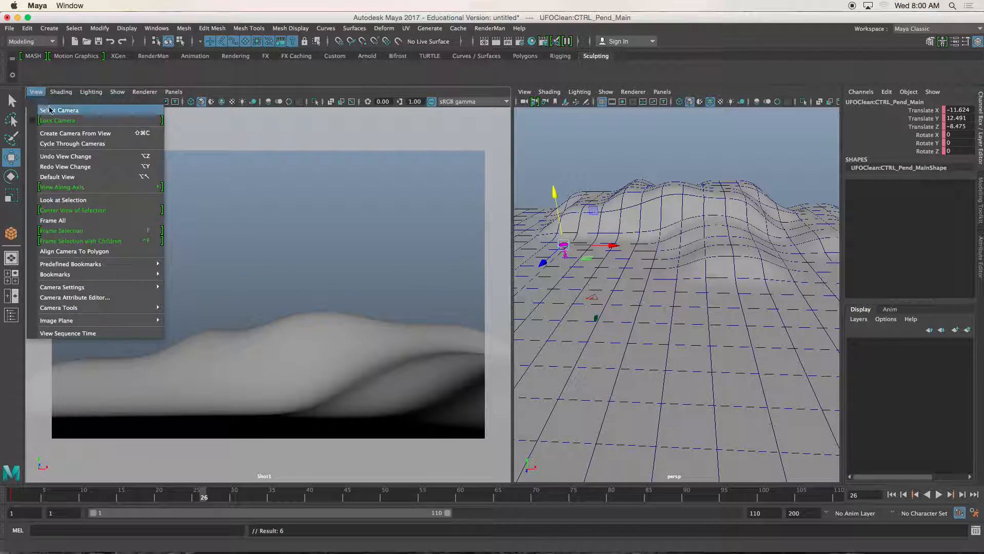
{"action": "left_click", "coordinate": [51, 103]}
{"action": "left_click_drag", "start_coordinate": [205, 496], "coordinate": [174, 497]}
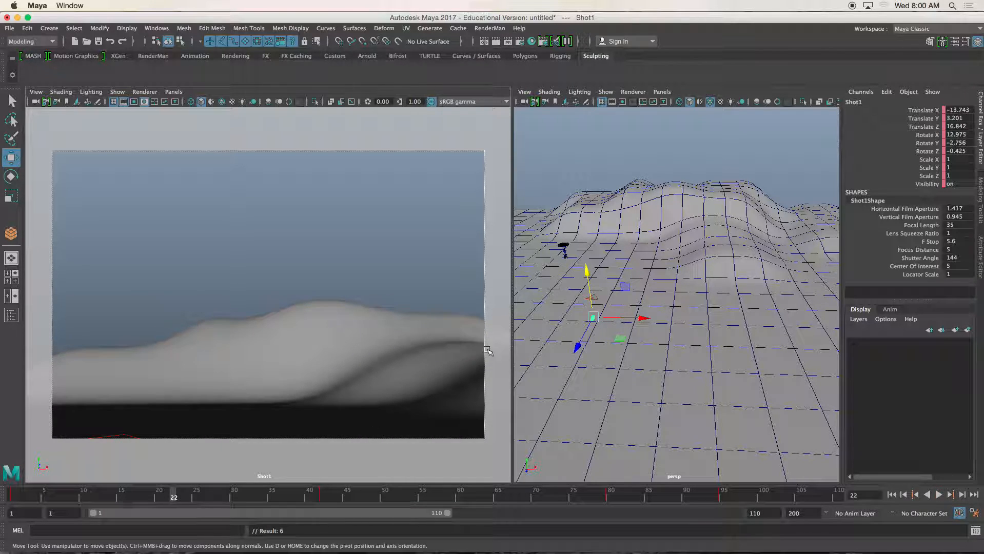
{"action": "left_click", "coordinate": [566, 248]}
{"action": "left_click_drag", "start_coordinate": [585, 247], "coordinate": [608, 245]}
{"action": "left_click_drag", "start_coordinate": [580, 191], "coordinate": [588, 230]}
{"action": "left_click_drag", "start_coordinate": [609, 263], "coordinate": [615, 263]}
{"action": "key", "text": "e"}
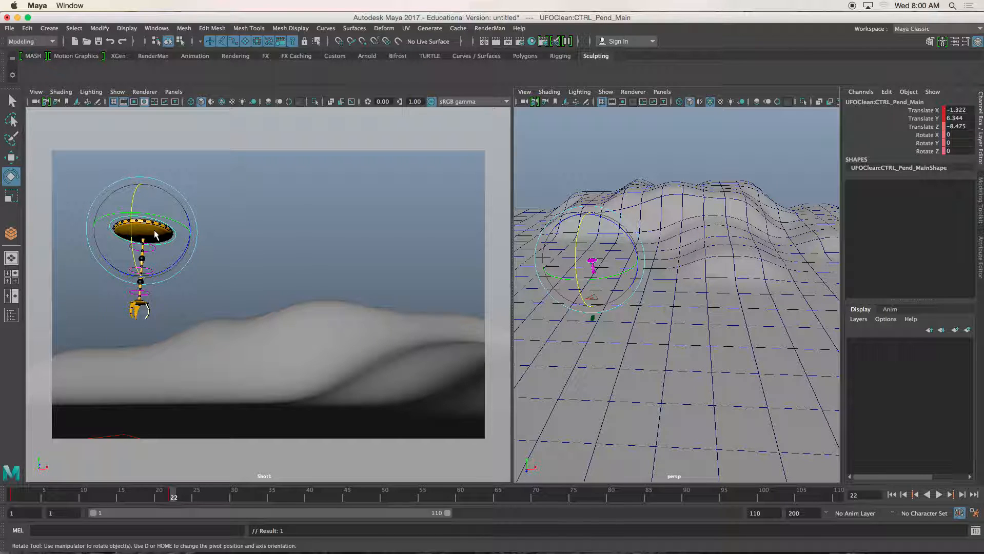
{"action": "left_click_drag", "start_coordinate": [131, 235], "coordinate": [196, 230]}
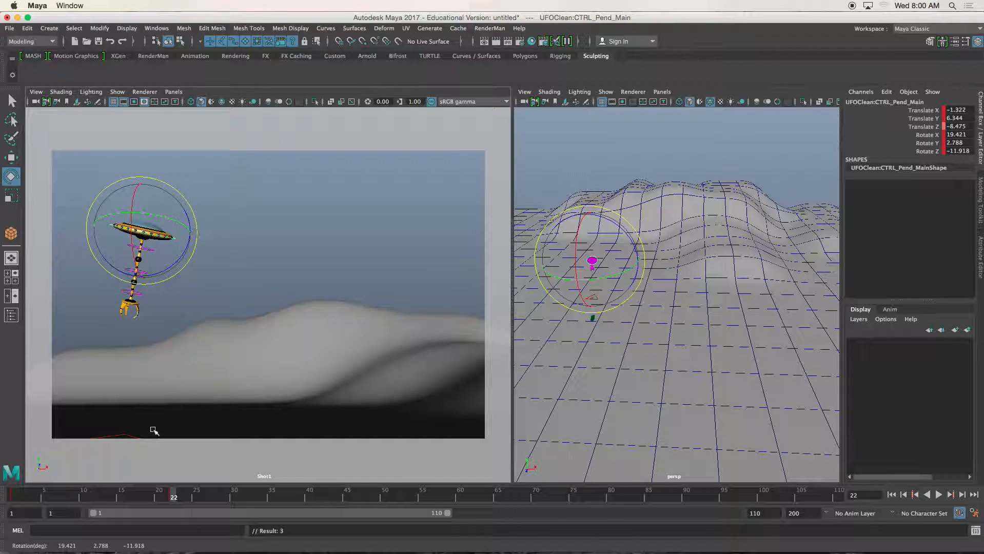
At frame 42, move the UFO's main control to about X 9.7, Y 7.7 within the camera's frame and keyframe it.
{"action": "left_click_drag", "start_coordinate": [175, 498], "coordinate": [325, 504]}
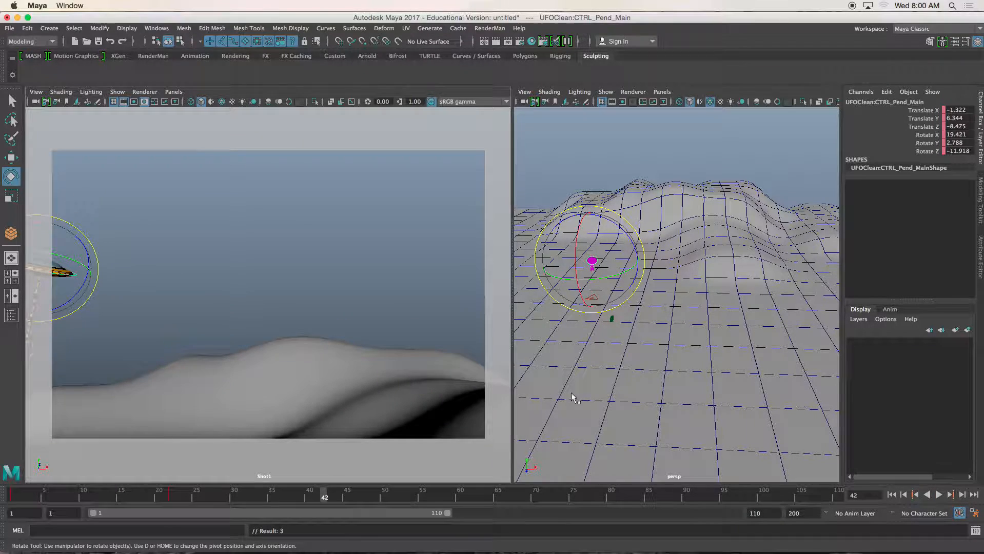
{"action": "key", "text": "w"}
{"action": "left_click_drag", "start_coordinate": [623, 259], "coordinate": [649, 263]}
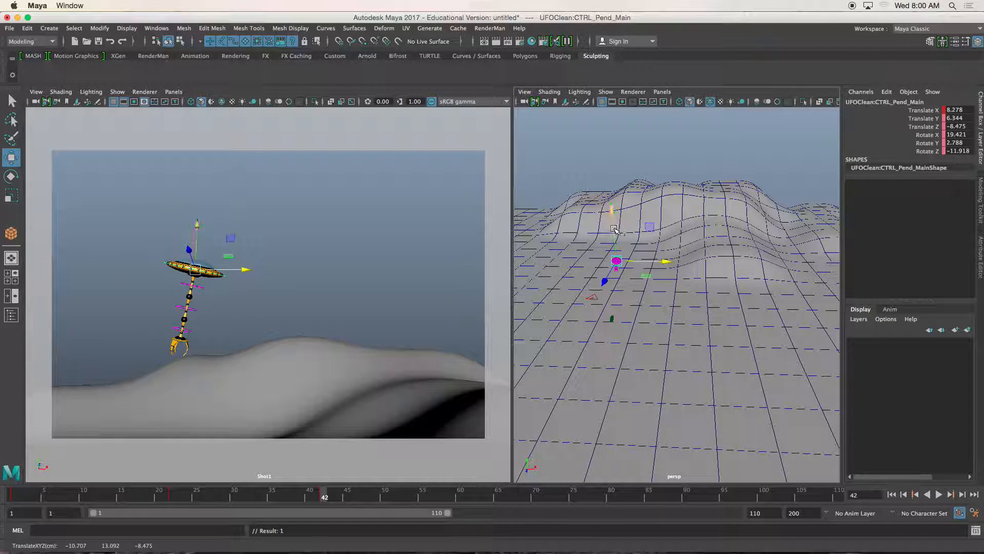
{"action": "left_click_drag", "start_coordinate": [613, 228], "coordinate": [618, 225]}
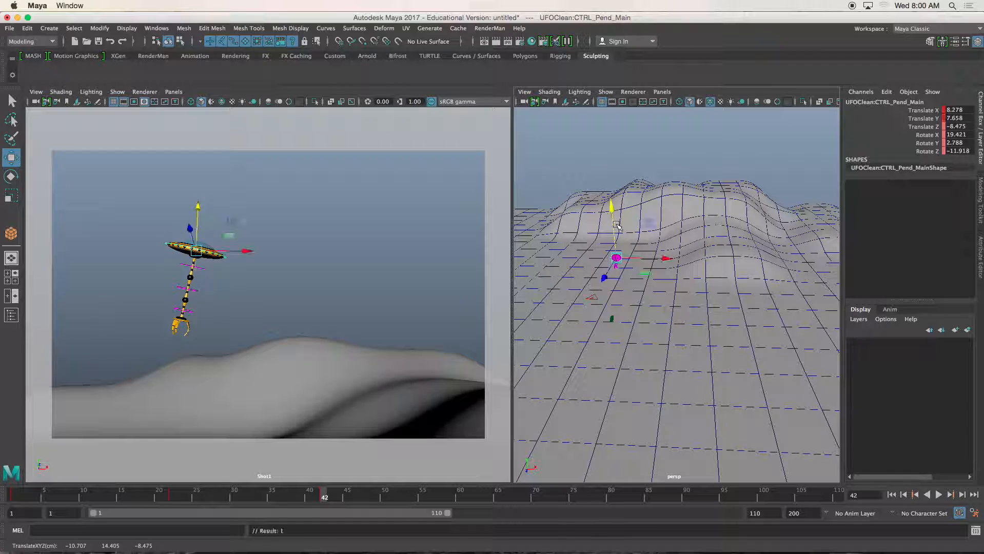
{"action": "left_click_drag", "start_coordinate": [636, 259], "coordinate": [640, 259]}
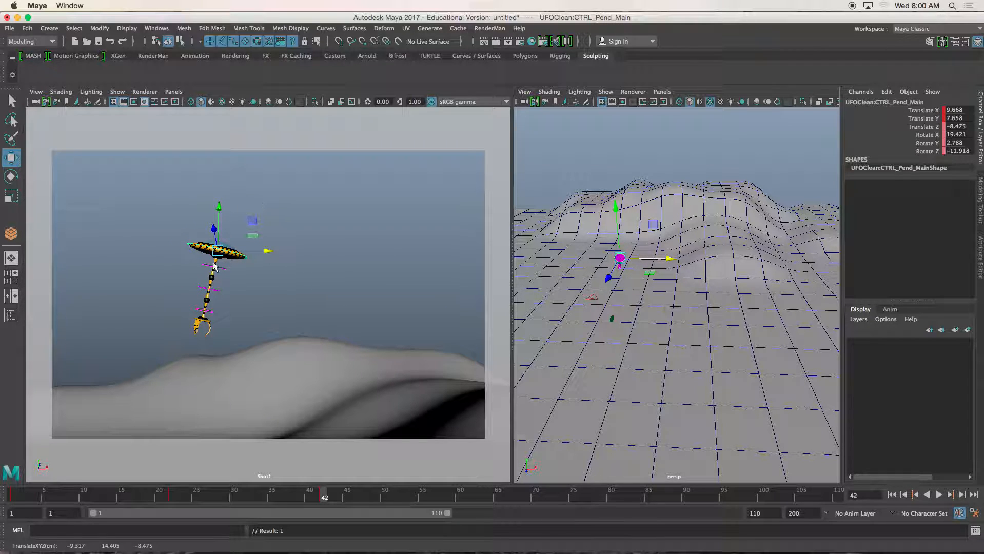
Keyframe the UFO's main control at about X 26.5, Y 1.1 on frame 65 and out of shot at about X 66.9 on frame 98.
{"action": "left_click_drag", "start_coordinate": [324, 499], "coordinate": [497, 502]}
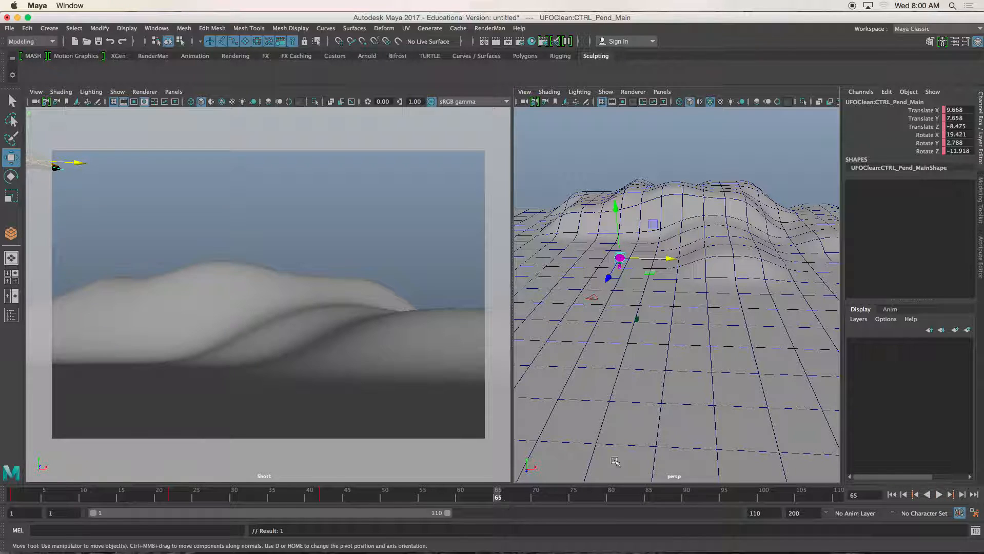
{"action": "left_click_drag", "start_coordinate": [648, 261], "coordinate": [677, 259]}
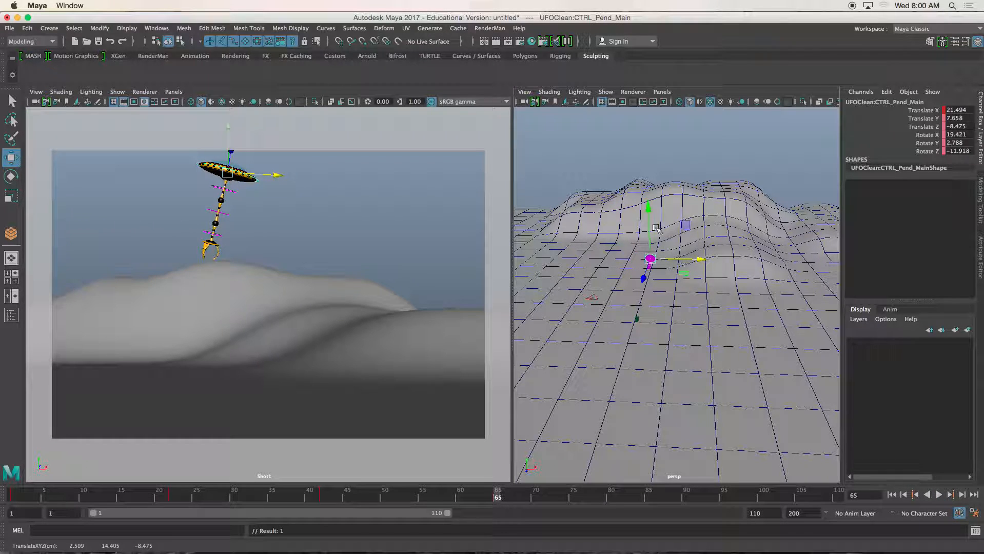
{"action": "left_click_drag", "start_coordinate": [653, 215], "coordinate": [651, 231]}
{"action": "left_click_drag", "start_coordinate": [672, 275], "coordinate": [688, 275]}
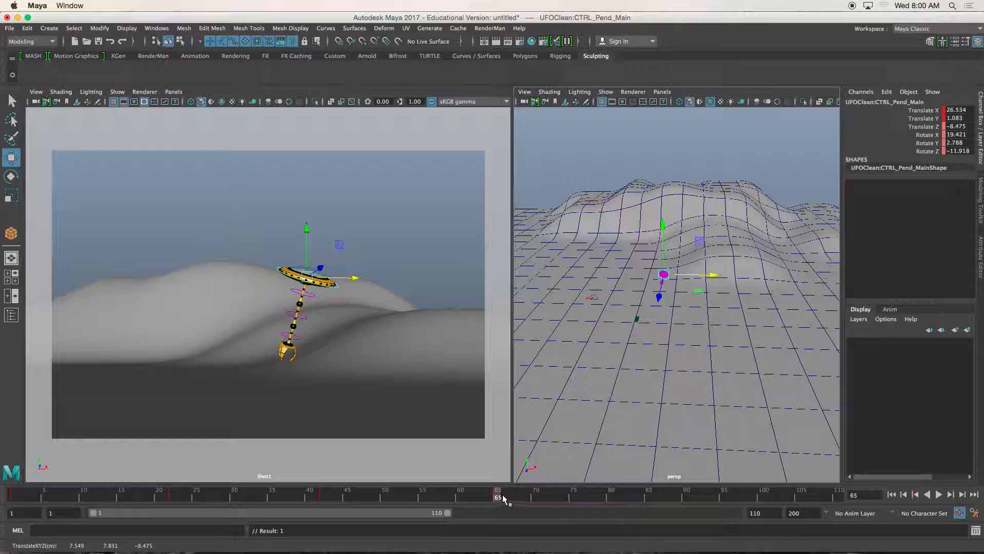
{"action": "left_click_drag", "start_coordinate": [503, 500], "coordinate": [747, 500]}
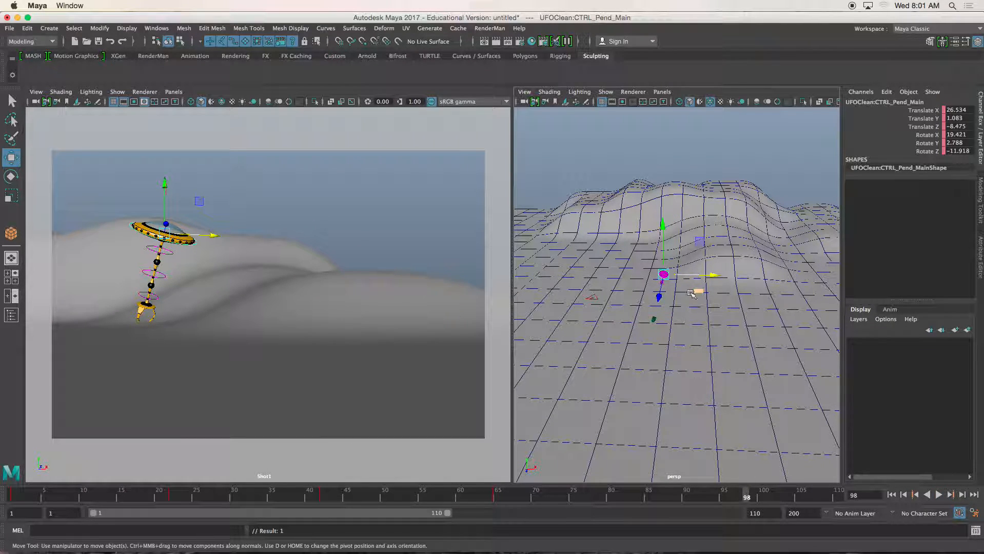
{"action": "left_click_drag", "start_coordinate": [683, 274], "coordinate": [789, 276]}
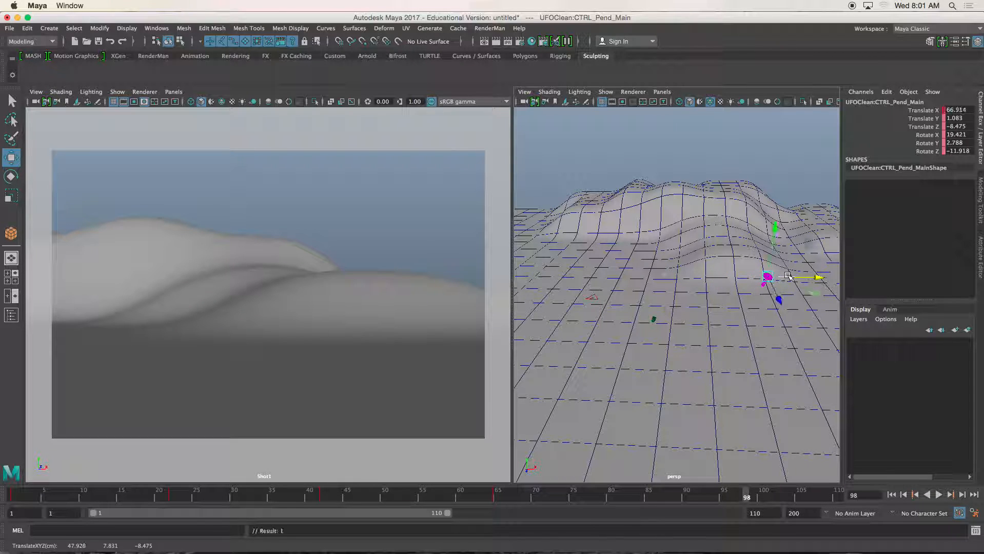
Play back the UFO's flight through the Shot1 view from frame 1.
{"action": "left_click", "coordinate": [939, 496]}
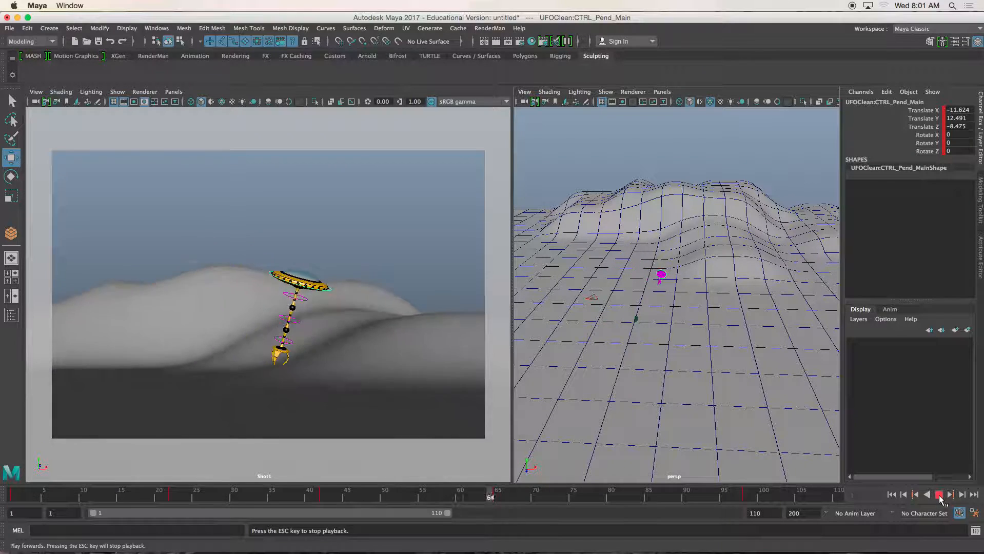
{"action": "left_click", "coordinate": [939, 496]}
{"action": "left_click", "coordinate": [891, 495]}
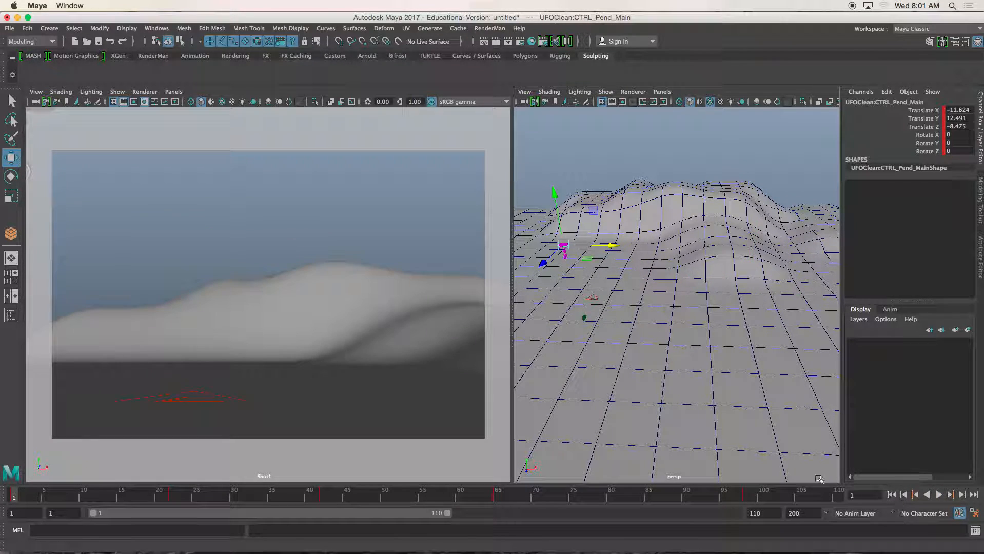
{"action": "key", "text": "alt+v"}
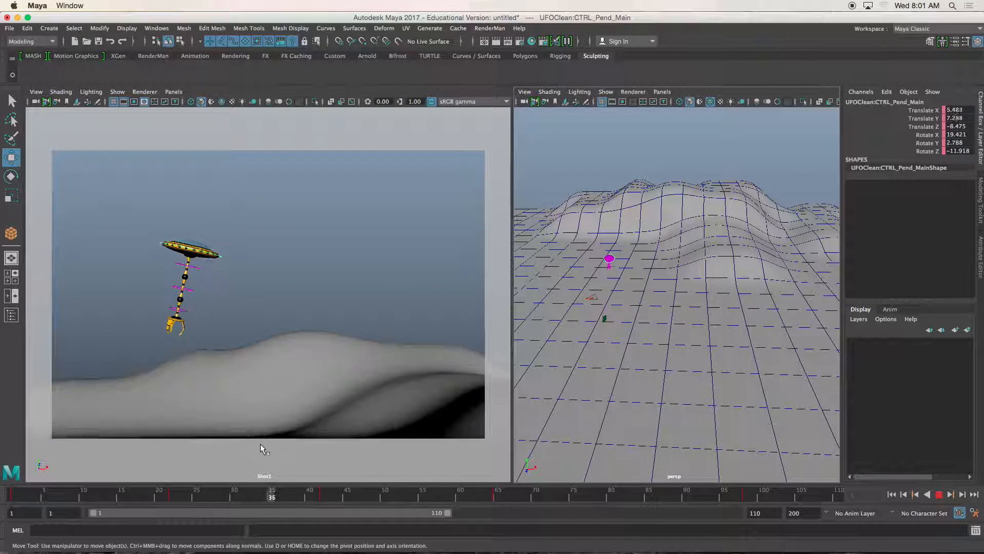
{"action": "key", "text": "alt+v"}
Select the Shot1 camera and keyframe its Focal Length at 35 on frame 20.
{"action": "left_click", "coordinate": [35, 101]}
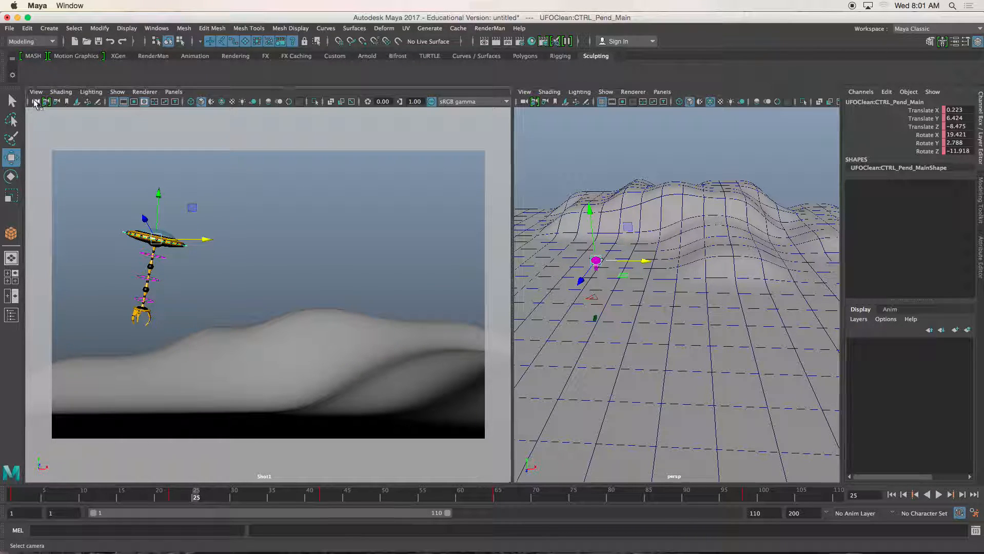
{"action": "left_click_drag", "start_coordinate": [195, 494], "coordinate": [38, 491]}
{"action": "key", "text": "alt+v"}
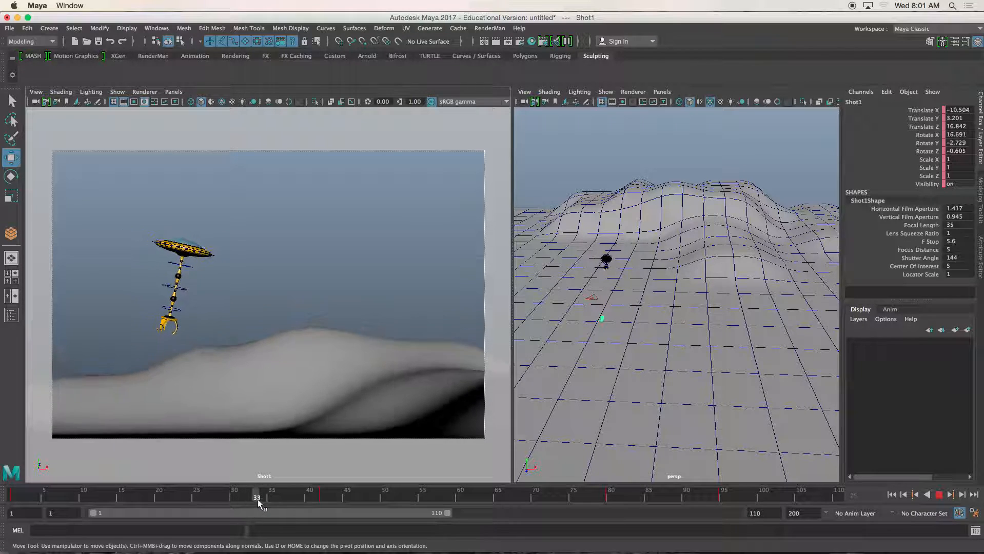
{"action": "left_click_drag", "start_coordinate": [323, 502], "coordinate": [159, 497]}
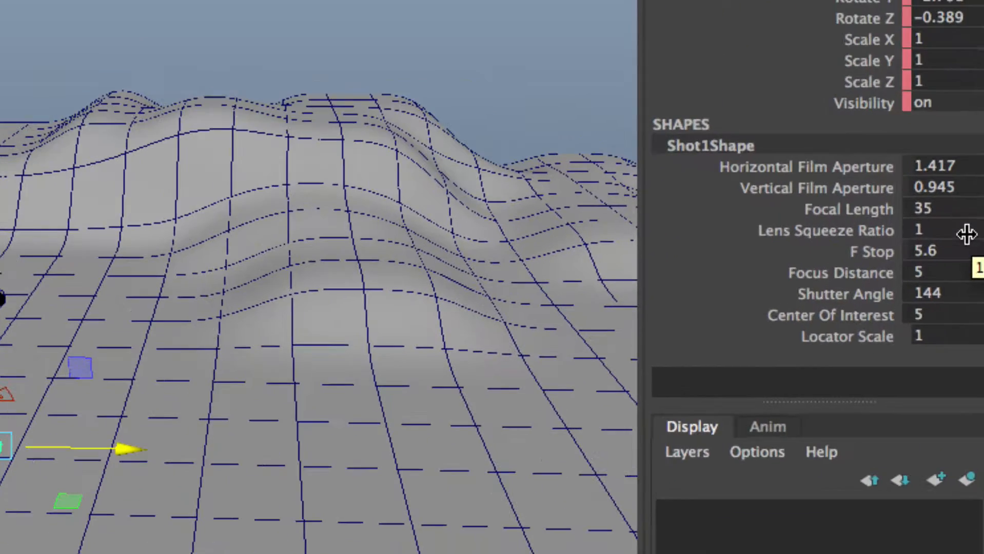
{"action": "right_click", "coordinate": [834, 208]}
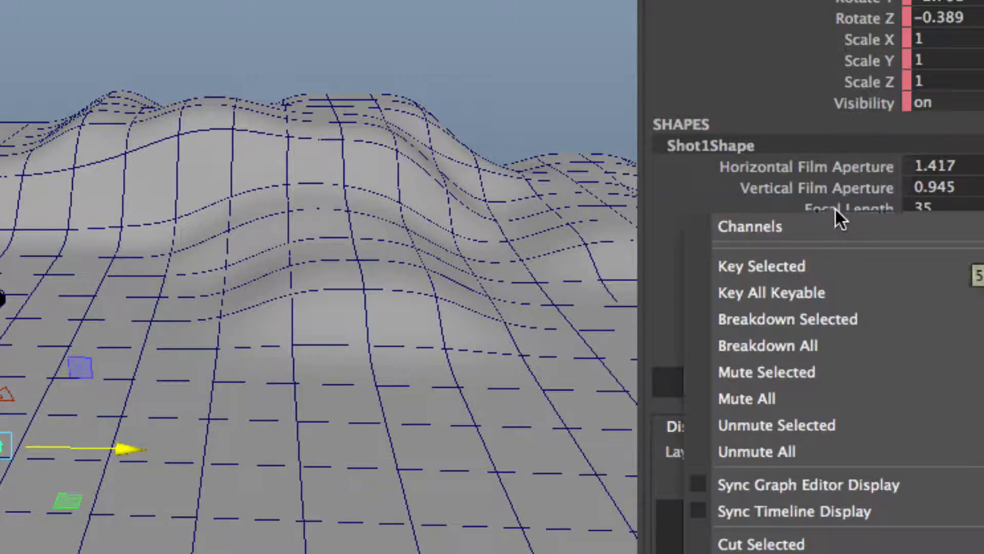
{"action": "left_click", "coordinate": [793, 264]}
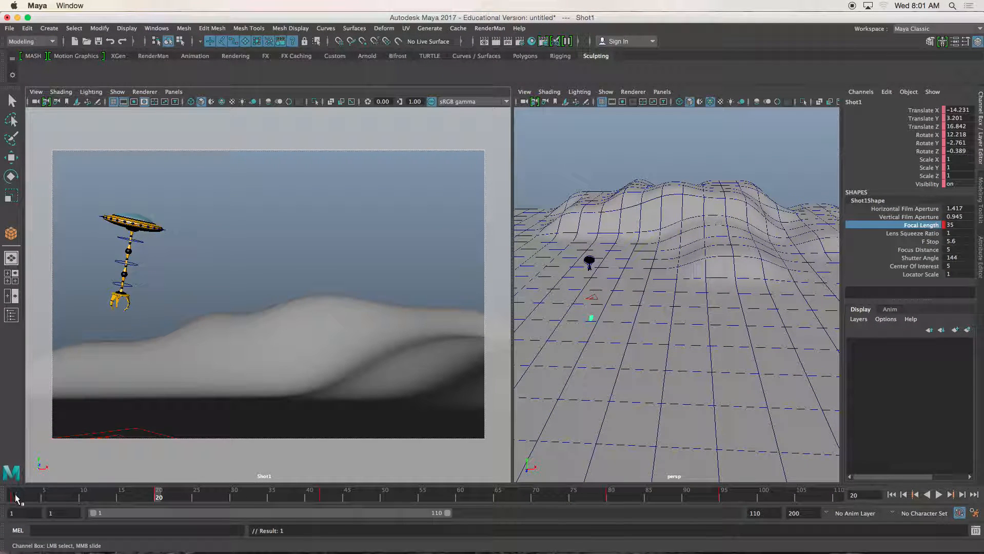
Keyframe Shot1's Focal Length at 35 on frame 1.
{"action": "left_click", "coordinate": [14, 498]}
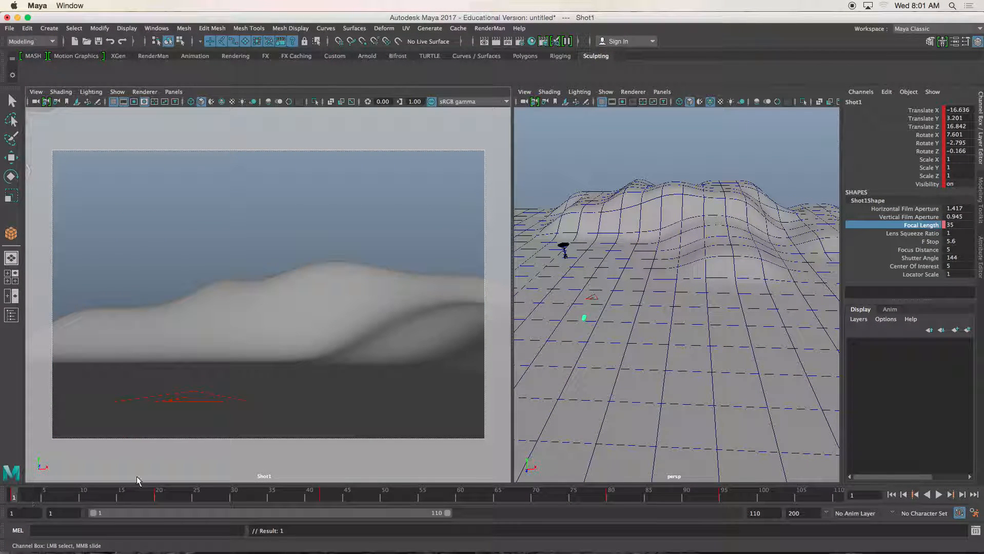
{"action": "right_click", "coordinate": [910, 229]}
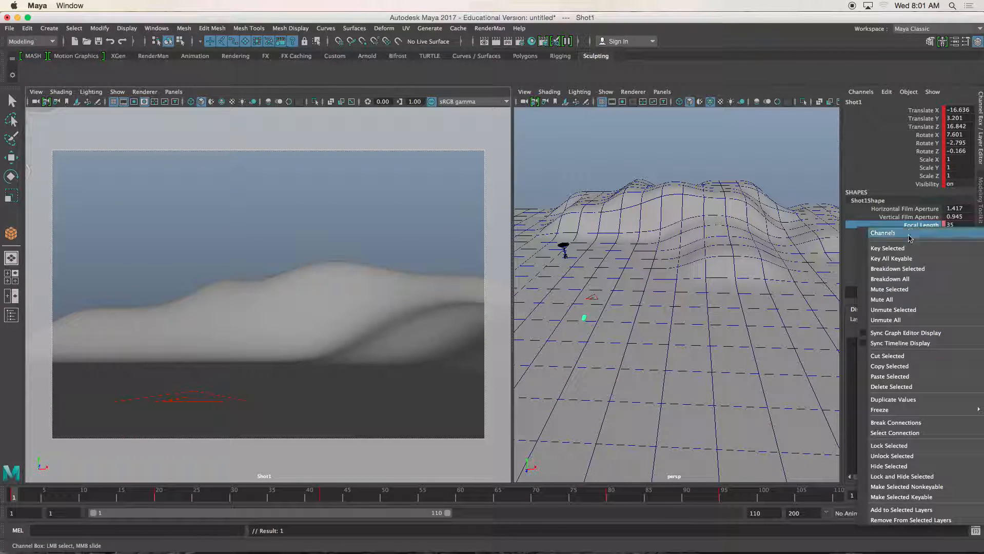
{"action": "left_click", "coordinate": [903, 249]}
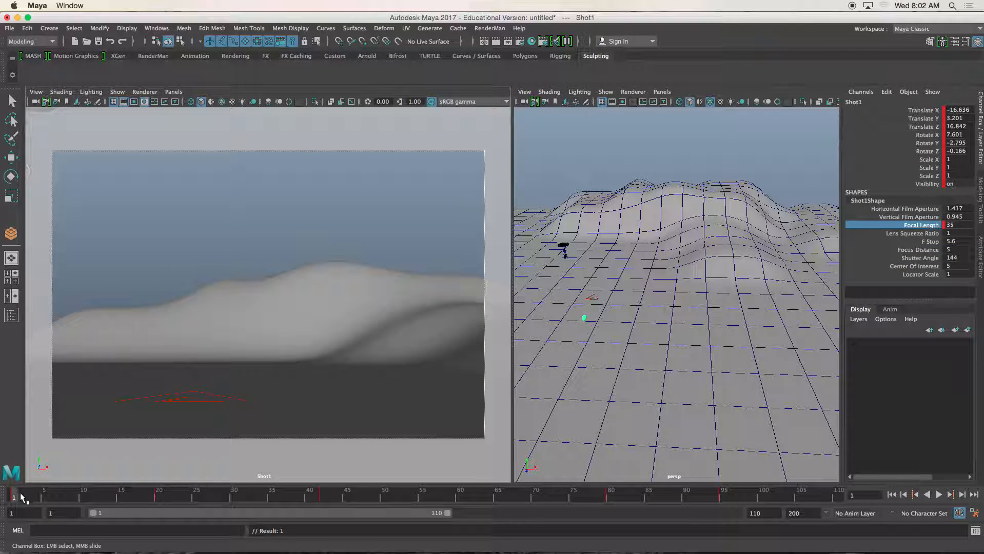
At frame 42, try Shot1 Focal Lengths of 40 and 50, settle on 60, and keyframe that channel.
{"action": "left_click_drag", "start_coordinate": [14, 498], "coordinate": [157, 500]}
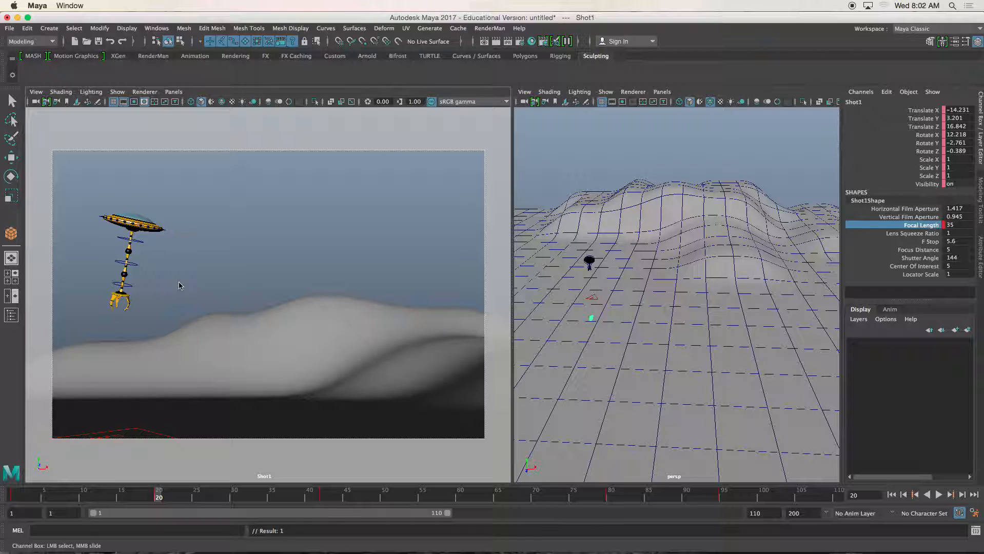
{"action": "left_click_drag", "start_coordinate": [158, 496], "coordinate": [323, 498]}
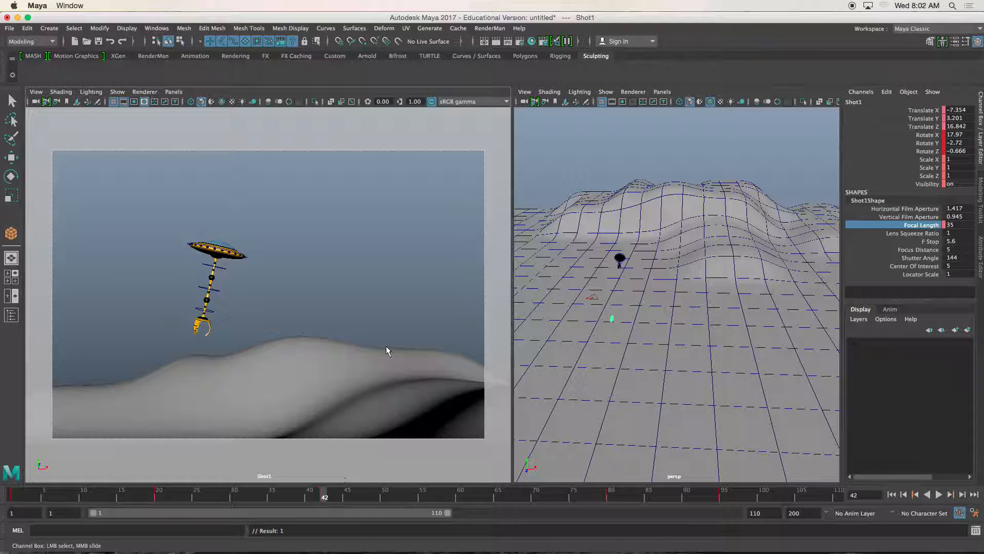
{"action": "left_click", "coordinate": [953, 225]}
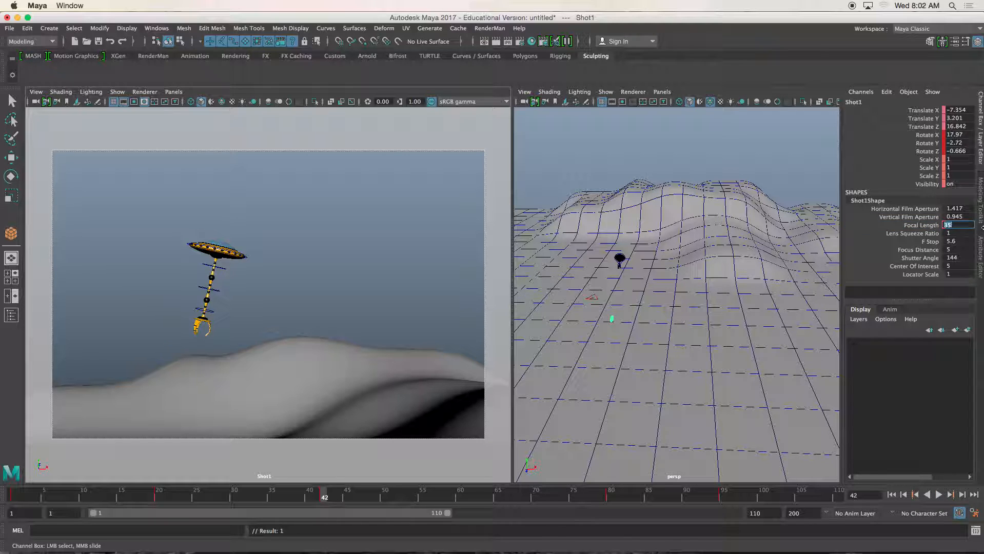
{"action": "type", "text": "40"}
{"action": "key", "text": "Return"}
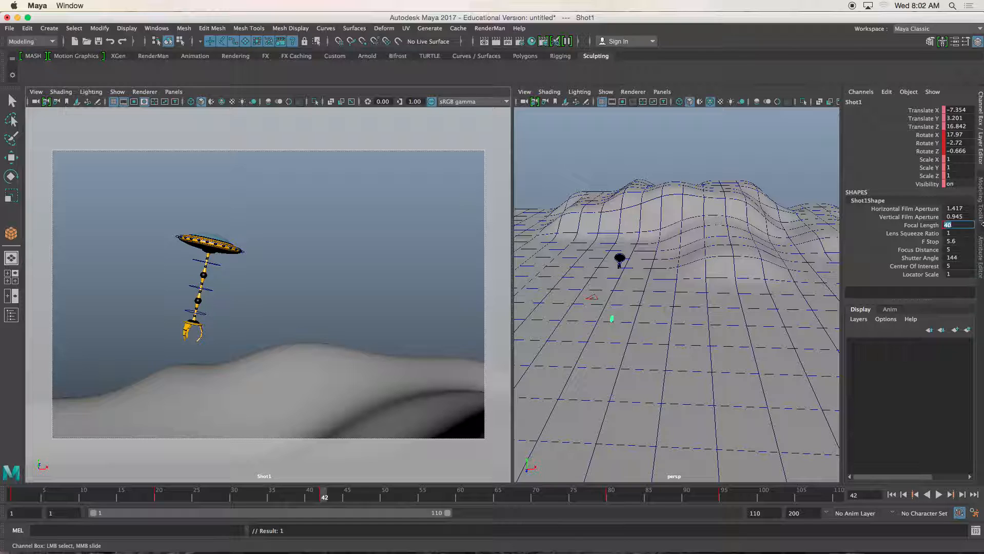
{"action": "type", "text": "50"}
{"action": "key", "text": "Return"}
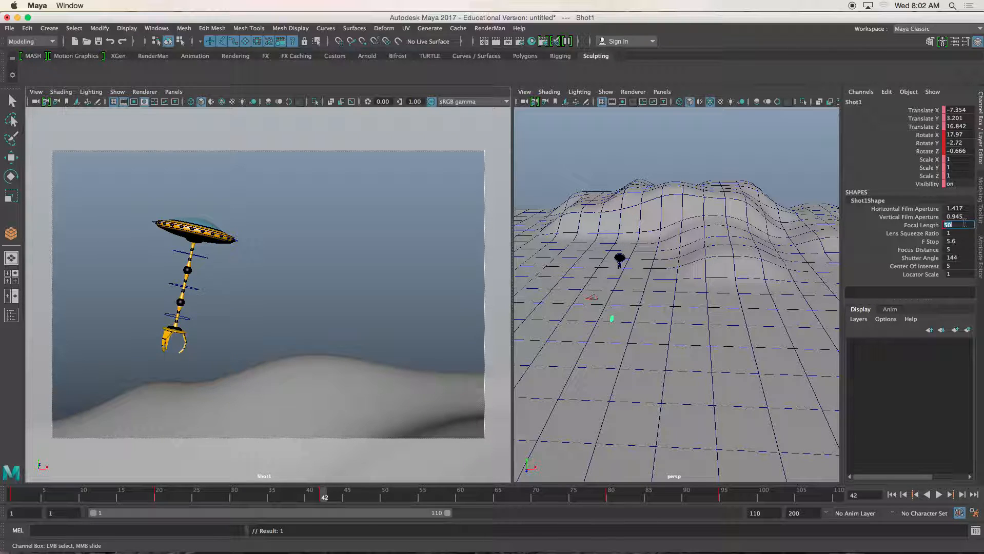
{"action": "key", "text": "Return"}
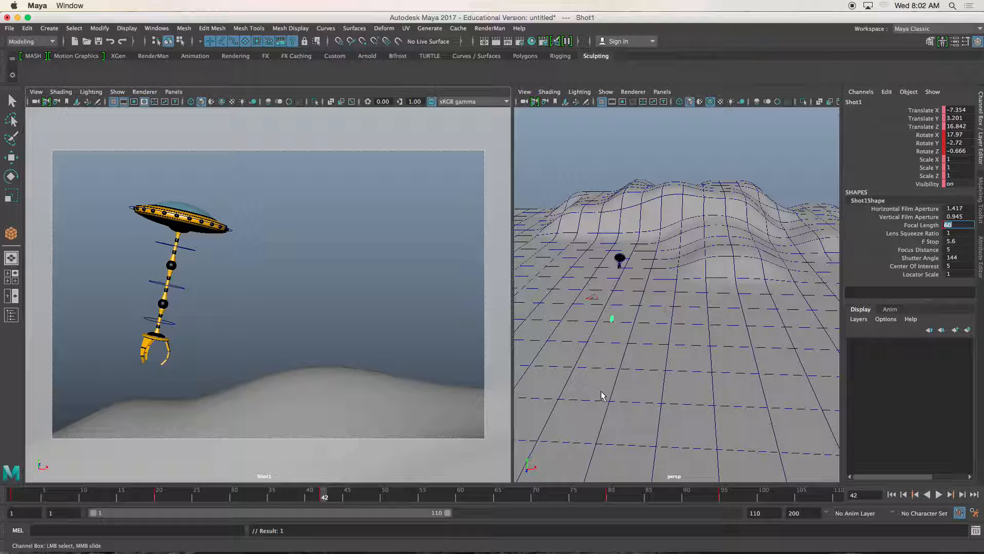
{"action": "right_click", "coordinate": [919, 229]}
{"action": "left_click", "coordinate": [915, 249]}
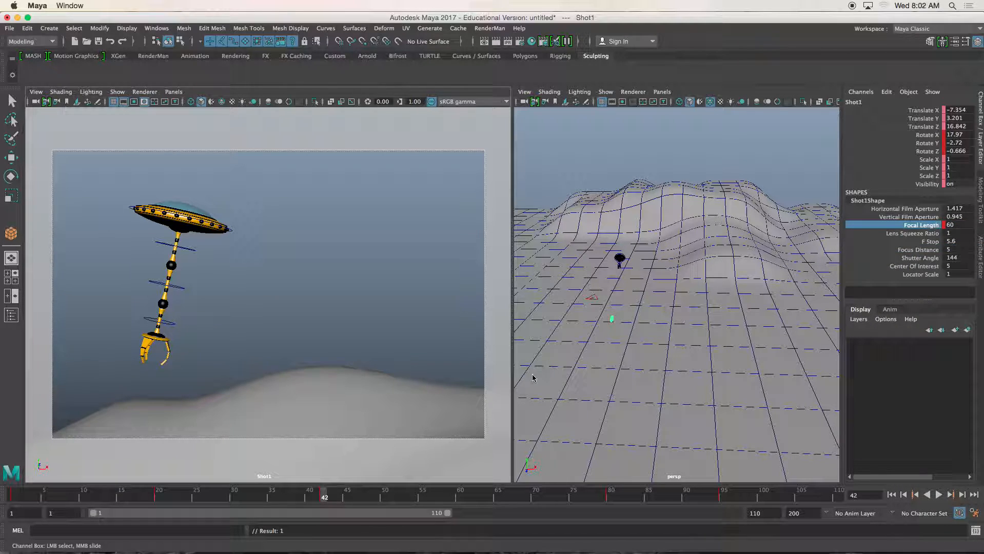
Play back the camera zoom from frame 1 and inspect the UFO's framing around frame 65.
{"action": "left_click_drag", "start_coordinate": [326, 496], "coordinate": [27, 485]}
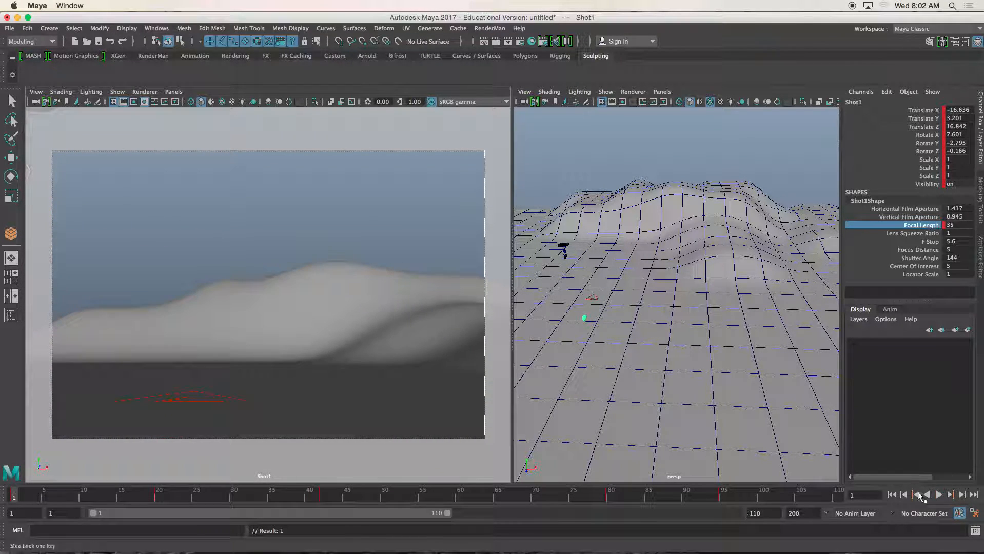
{"action": "left_click", "coordinate": [940, 495]}
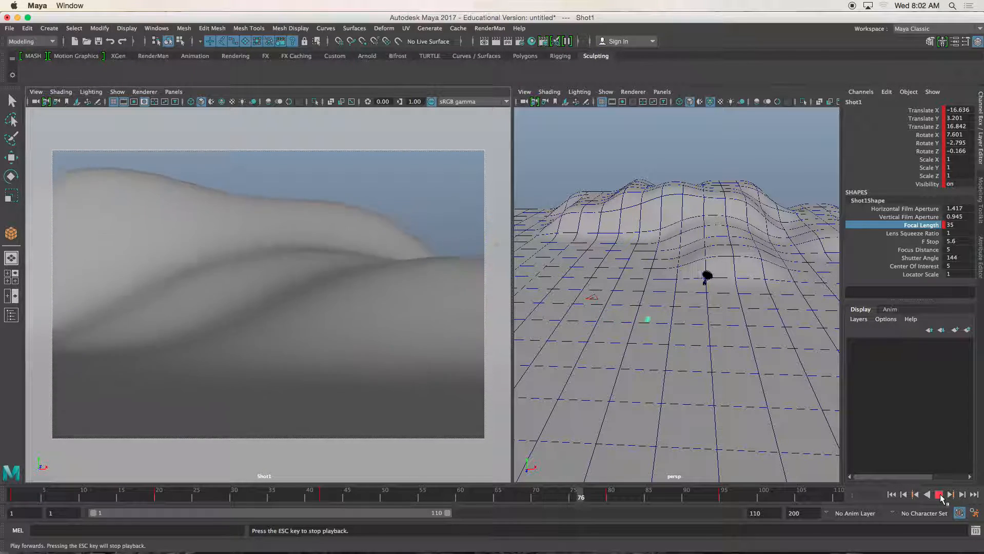
{"action": "left_click", "coordinate": [940, 495]}
{"action": "left_click_drag", "start_coordinate": [612, 501], "coordinate": [496, 497]}
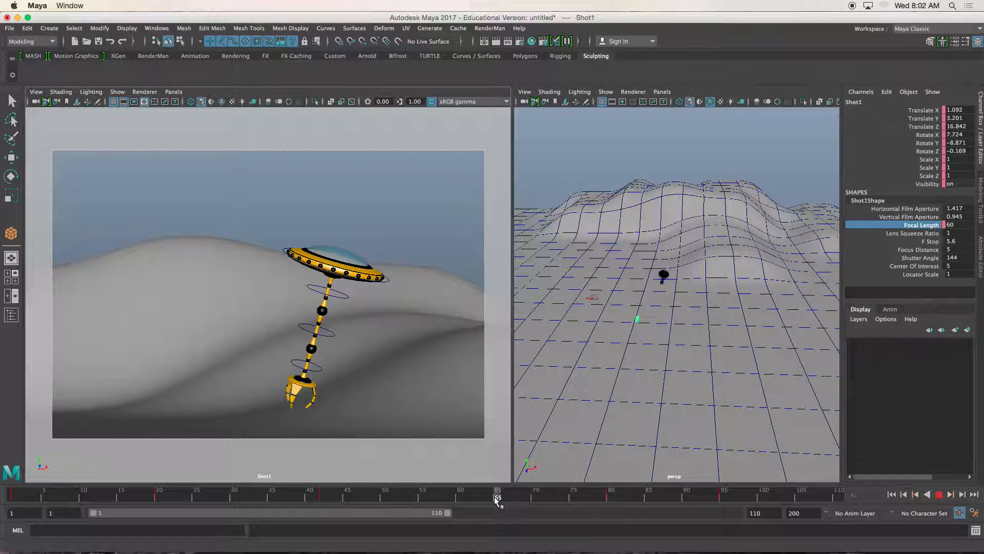
Set Shot1's Focal Length to 35 at frame 65 and keyframe that channel.
{"action": "double_click", "coordinate": [960, 226]}
{"action": "key", "text": "Return"}
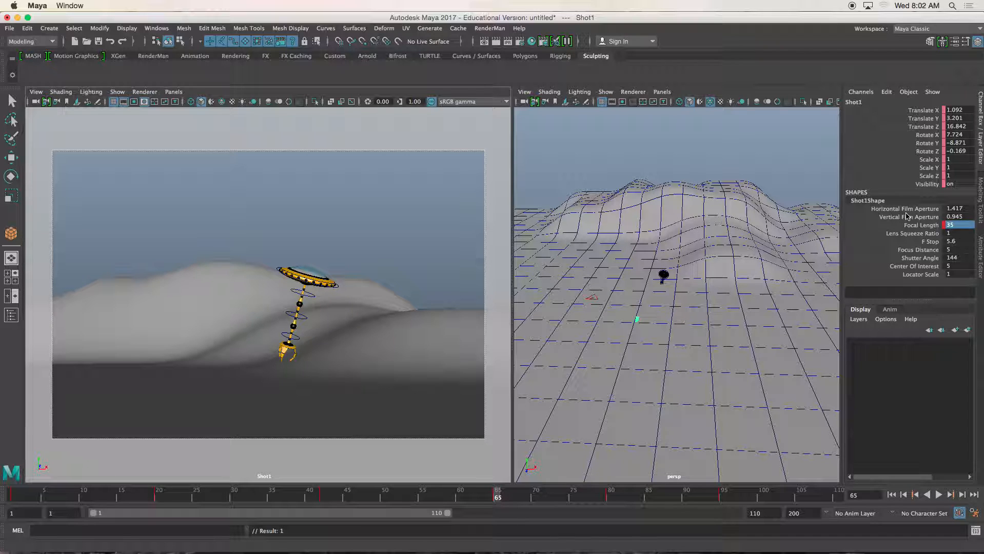
{"action": "right_click", "coordinate": [917, 227]}
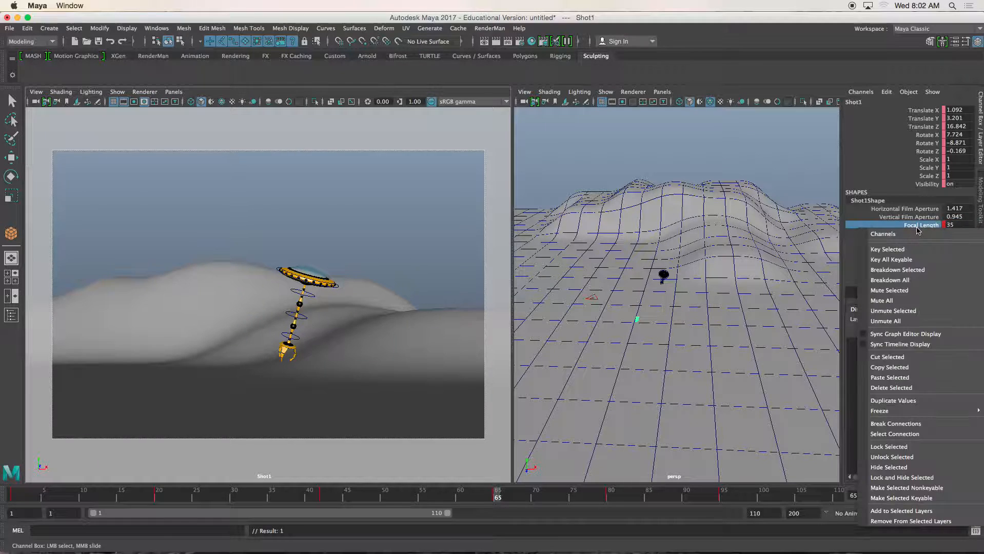
{"action": "left_click", "coordinate": [904, 250]}
Scrub to about frame 95, then play the shot from frame 1 to review the camera zoom.
{"action": "left_click_drag", "start_coordinate": [499, 497], "coordinate": [724, 495]}
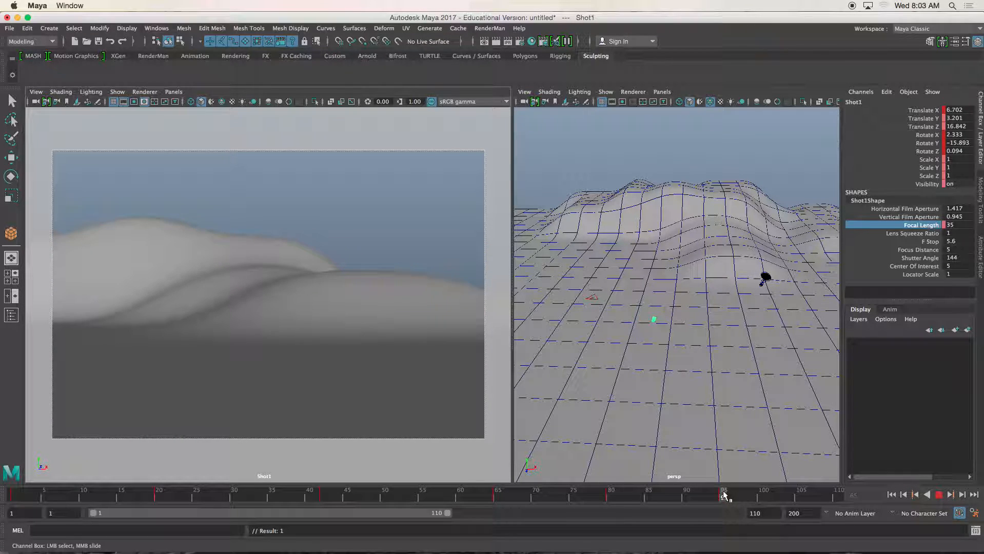
{"action": "left_click", "coordinate": [892, 495]}
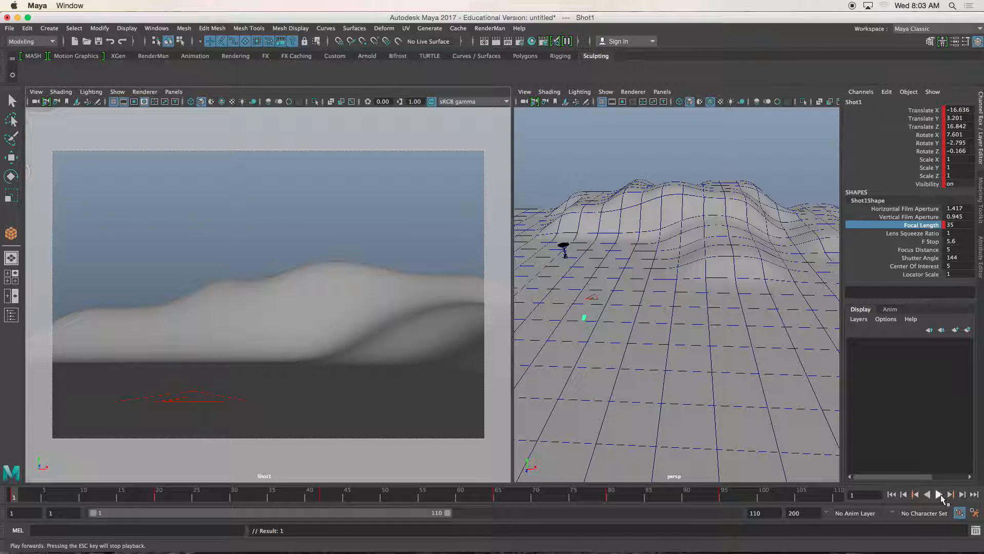
{"action": "left_click", "coordinate": [939, 495]}
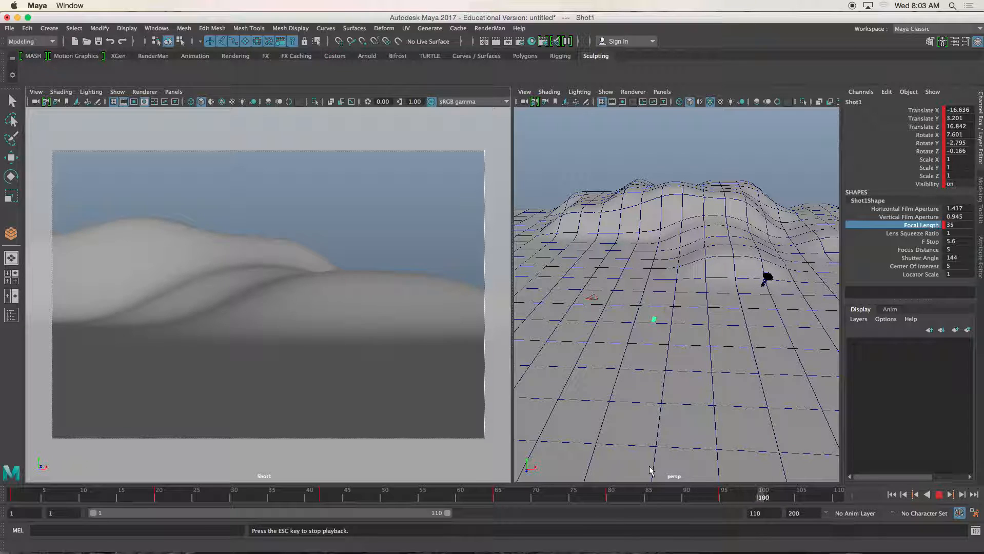
{"action": "left_click", "coordinate": [938, 495]}
Select the UFO's main control and move its last keyframe to frame 75 on the timeline.
{"action": "left_click", "coordinate": [244, 233]}
{"action": "key", "text": "w"}
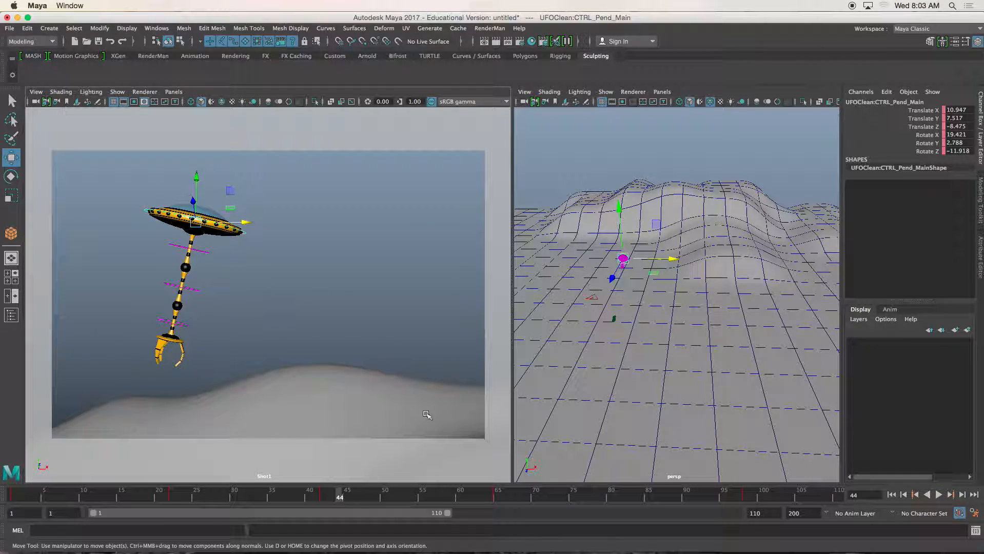
{"action": "mouse_move", "coordinate": [737, 500]}
{"action": "left_mouse_down"}
{"action": "mouse_move", "coordinate": [746, 500]}
{"action": "mouse_move", "coordinate": [497, 497]}
{"action": "mouse_move", "coordinate": [746, 502]}
{"action": "left_mouse_up"}
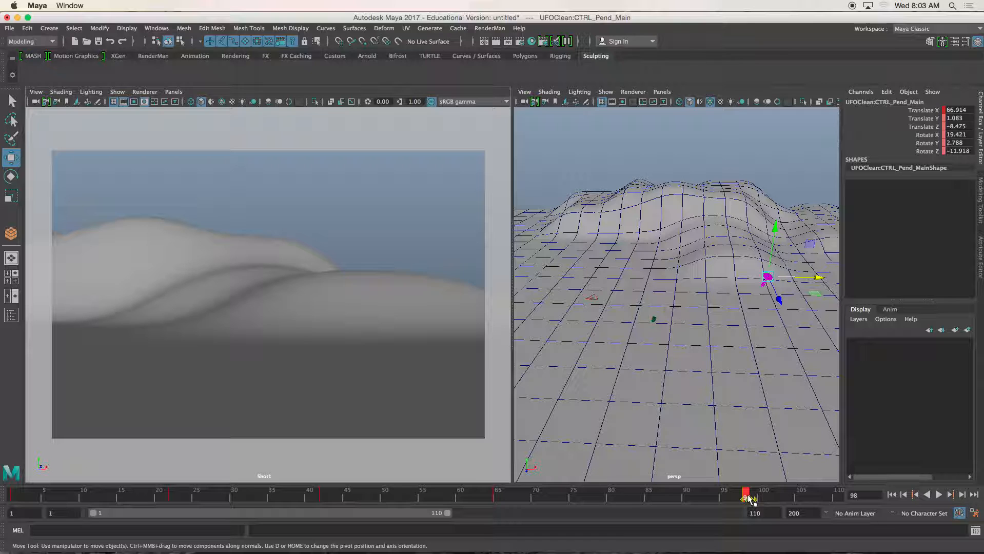
{"action": "mouse_move", "coordinate": [746, 498]}
{"action": "left_mouse_down"}
{"action": "mouse_move", "coordinate": [359, 493]}
{"action": "mouse_move", "coordinate": [655, 488]}
{"action": "mouse_move", "coordinate": [573, 496]}
{"action": "left_mouse_up"}
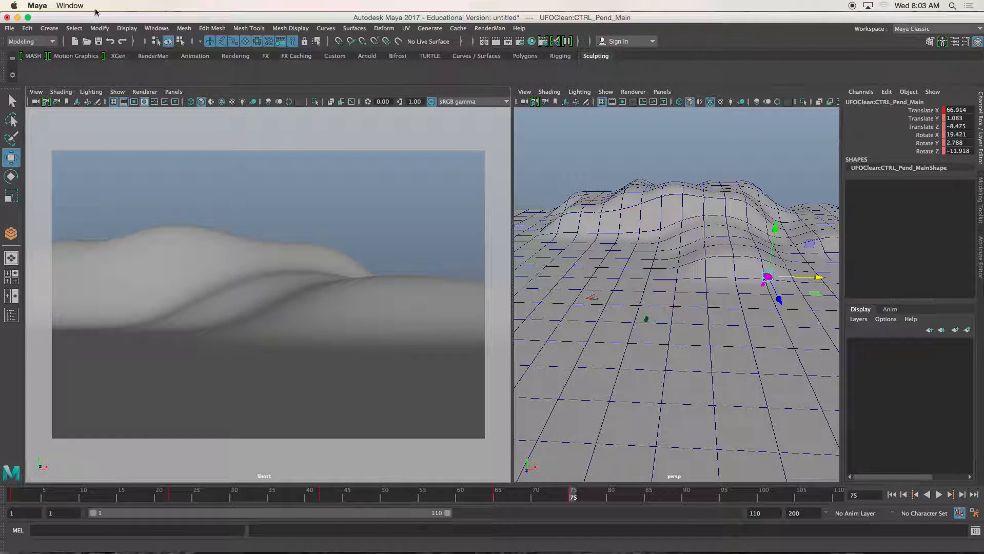
Use the Dope Sheet to move the UFO main control's last keyframe to frame 102.
{"action": "left_click", "coordinate": [153, 29]}
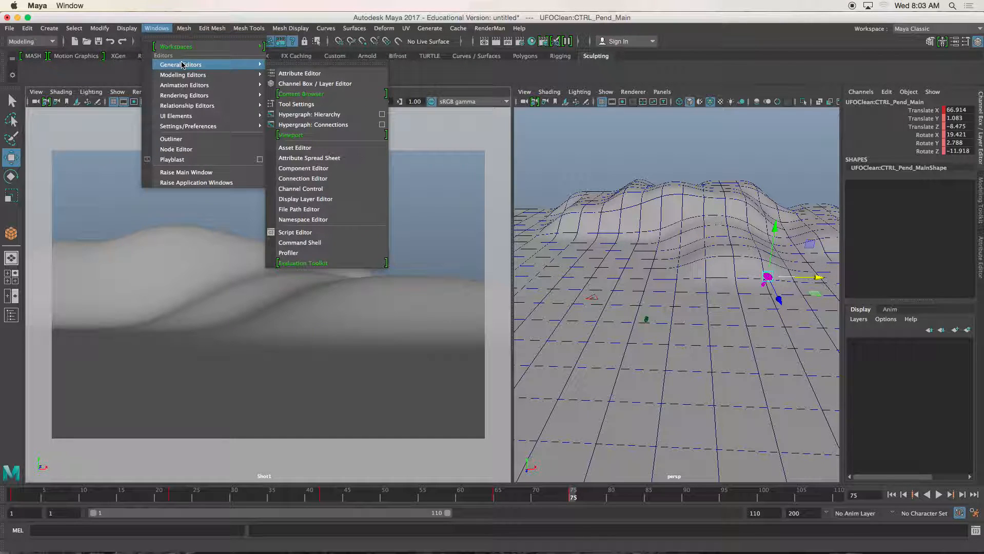
{"action": "mouse_move", "coordinate": [185, 86]}
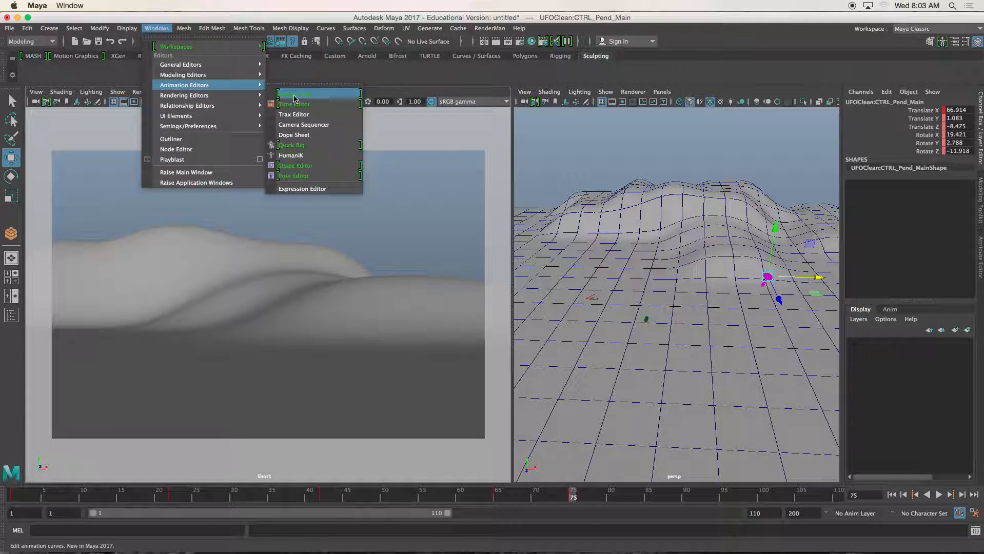
{"action": "left_click", "coordinate": [294, 135]}
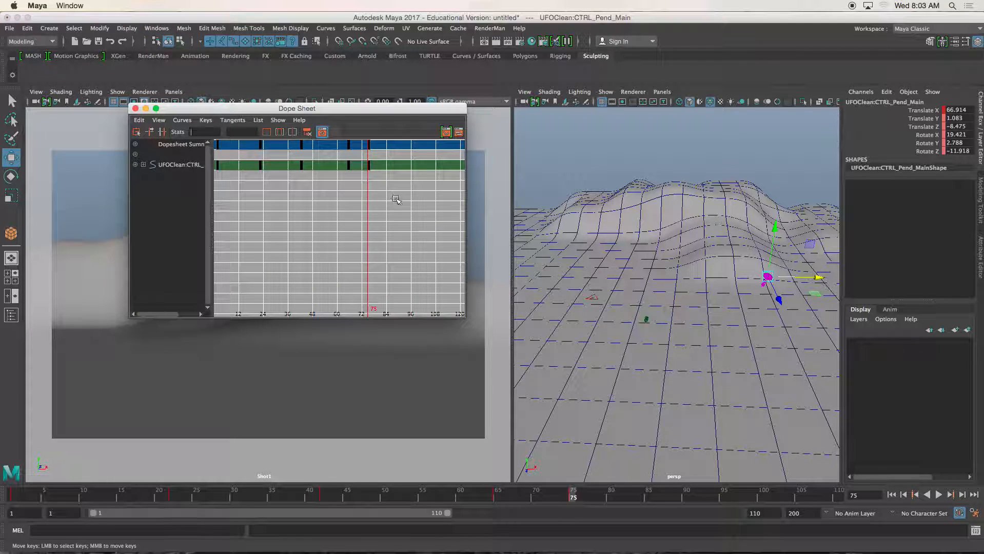
{"action": "scroll", "coordinate": [385, 193], "scroll_direction": "up", "scroll_amount": 8}
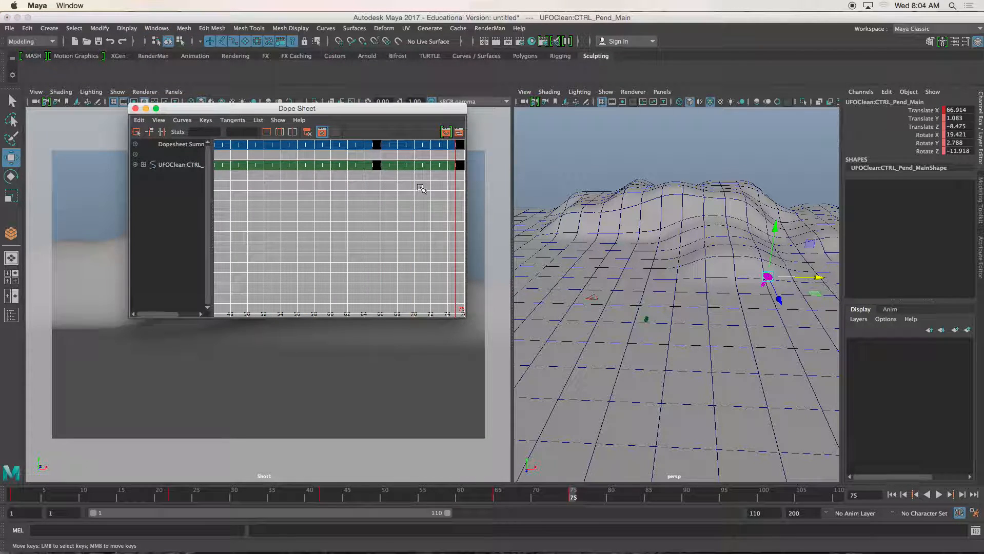
{"action": "middle_click_drag", "start_coordinate": [421, 189], "coordinate": [361, 199], "text": "alt"}
{"action": "left_click_drag", "start_coordinate": [394, 145], "coordinate": [404, 159]}
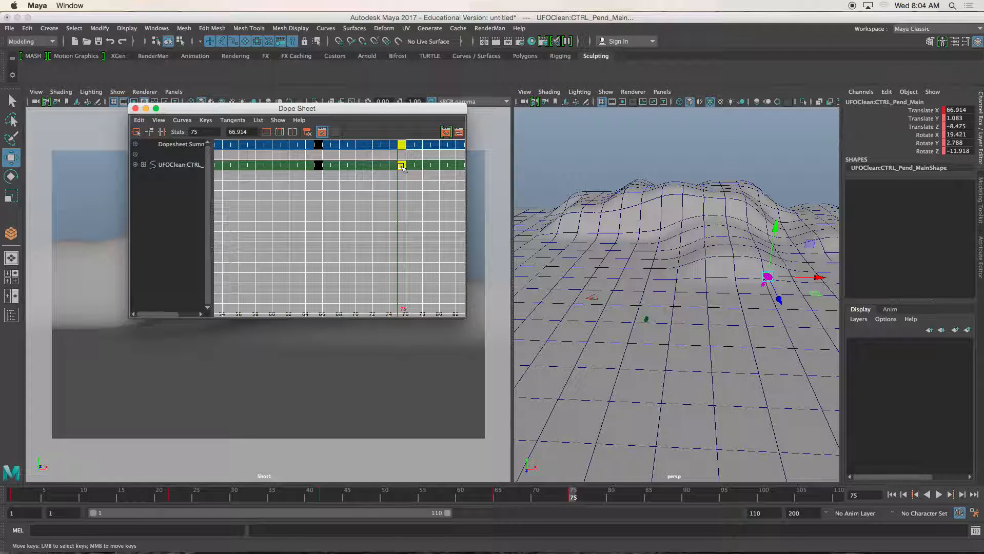
{"action": "middle_click_drag", "start_coordinate": [403, 171], "coordinate": [395, 165]}
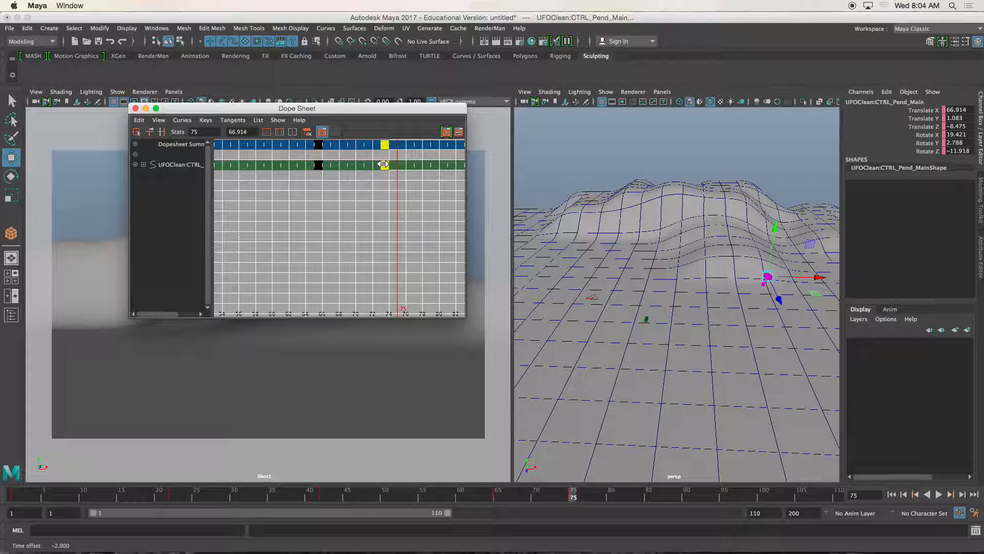
{"action": "right_click_drag", "start_coordinate": [404, 177], "coordinate": [364, 185], "text": "alt"}
{"action": "middle_click_drag", "start_coordinate": [360, 166], "coordinate": [454, 171]}
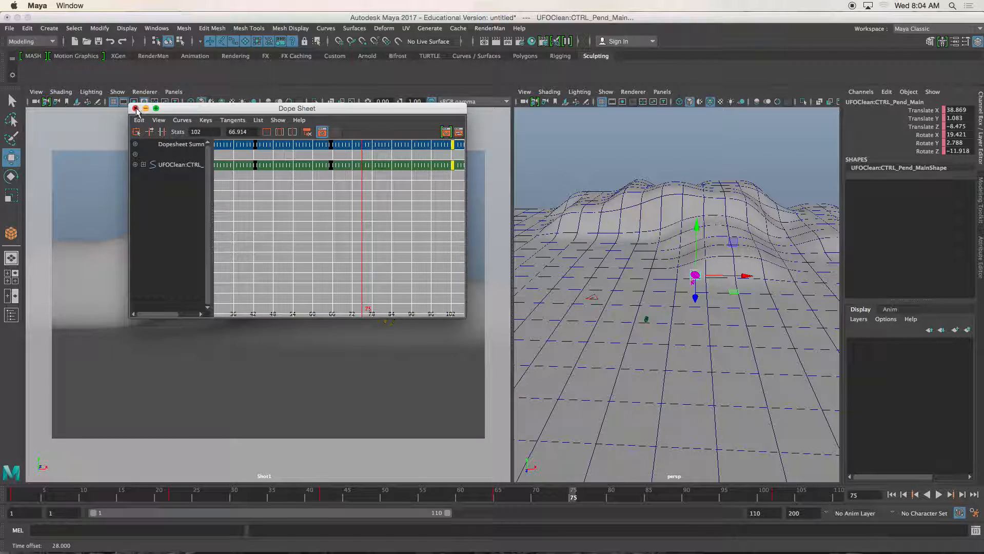
{"action": "left_click", "coordinate": [135, 109]}
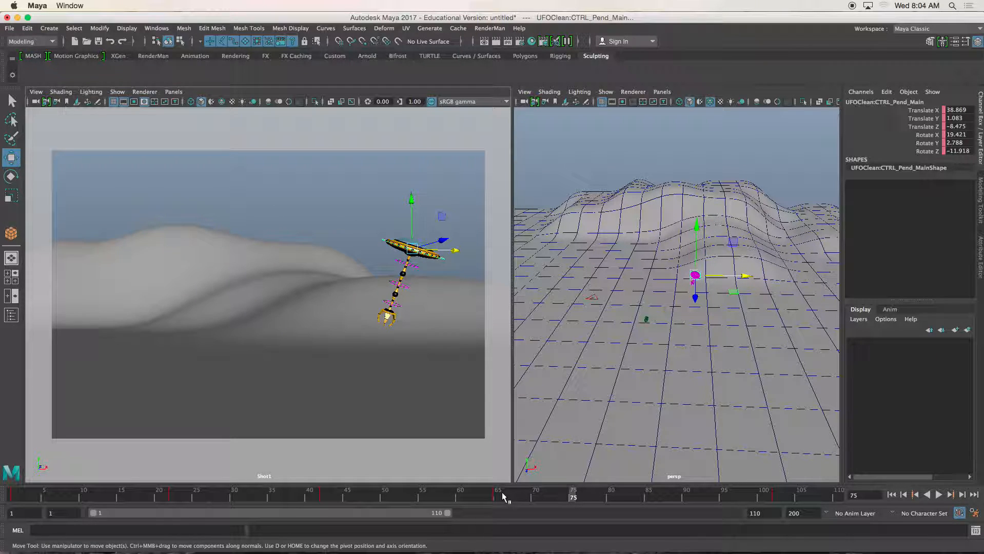
Check the UFO at frame 65 and play the shot from frame 1 to review its exit speed.
{"action": "left_click_drag", "start_coordinate": [503, 497], "coordinate": [499, 497]}
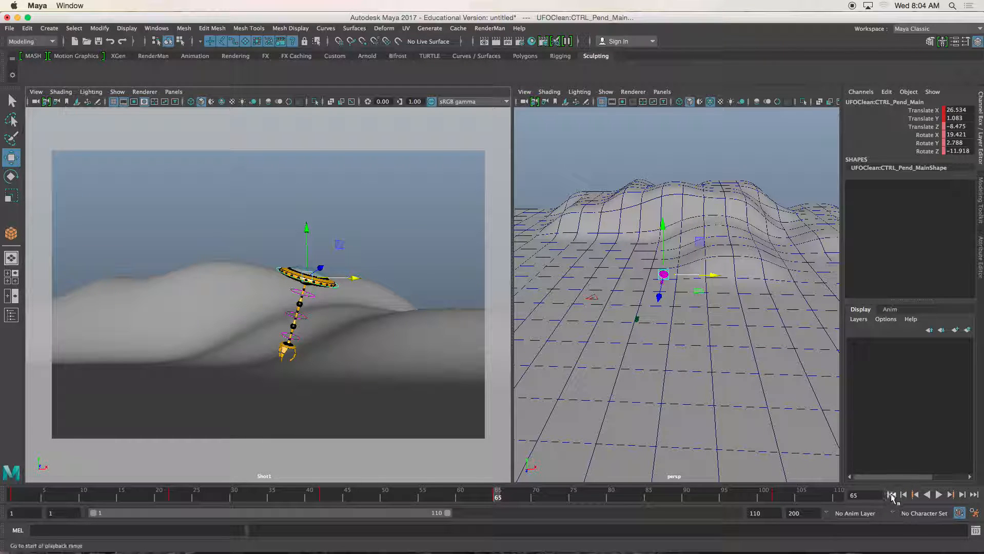
{"action": "left_click", "coordinate": [892, 495]}
{"action": "left_click", "coordinate": [939, 495]}
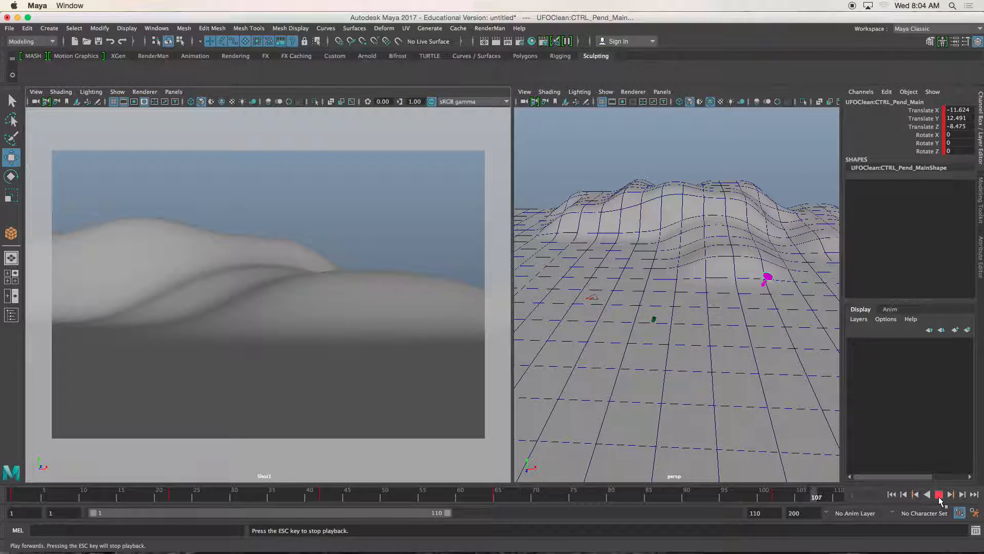
{"action": "left_click", "coordinate": [892, 496]}
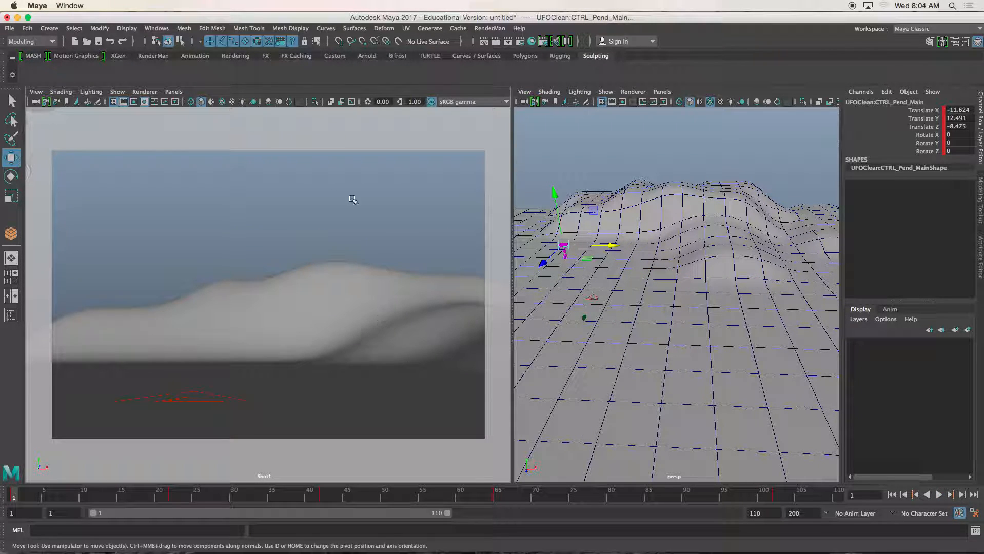
Move the UFO main control's last keyframe to frame 72 in the Dope Sheet.
{"action": "left_click", "coordinate": [156, 28]}
{"action": "mouse_move", "coordinate": [173, 86]}
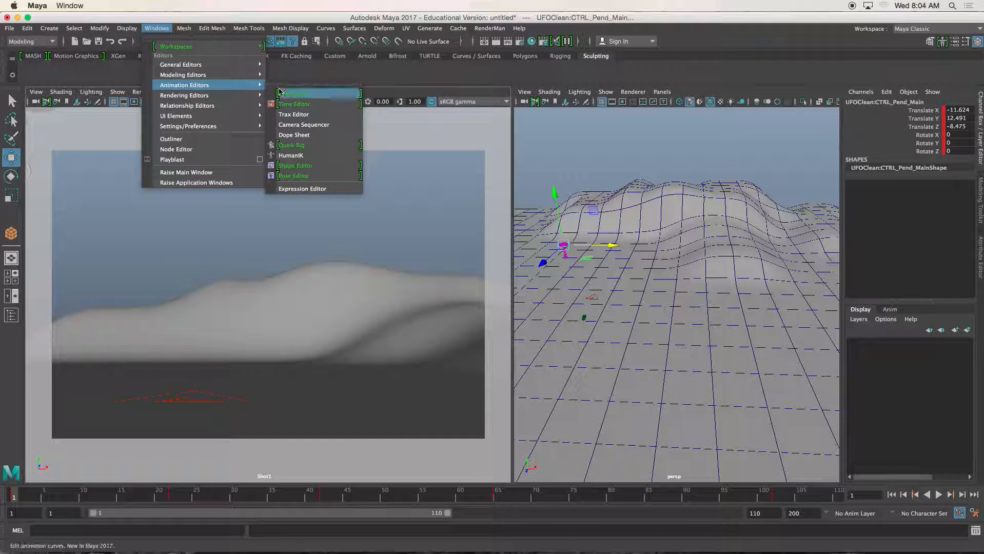
{"action": "left_click", "coordinate": [294, 135]}
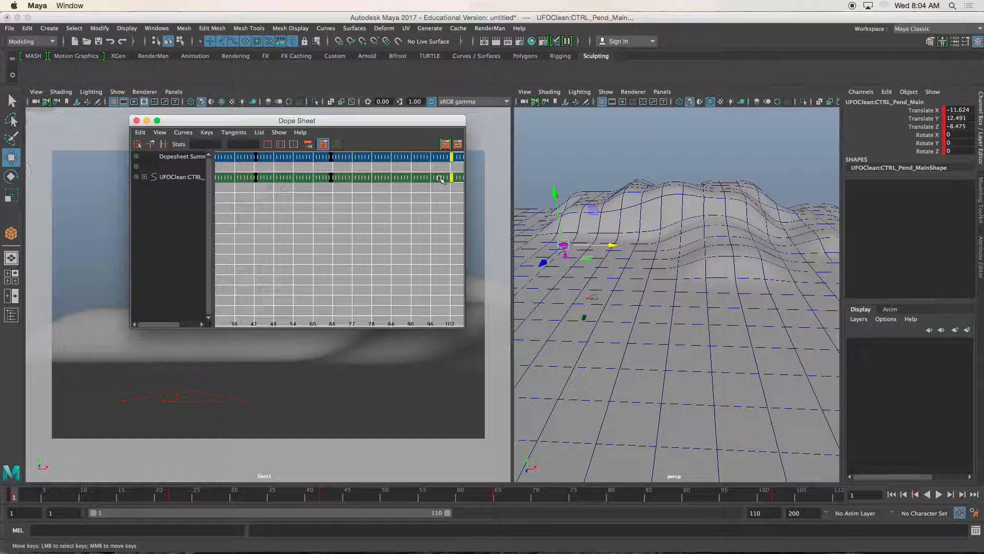
{"action": "middle_click_drag", "start_coordinate": [452, 178], "coordinate": [353, 178]}
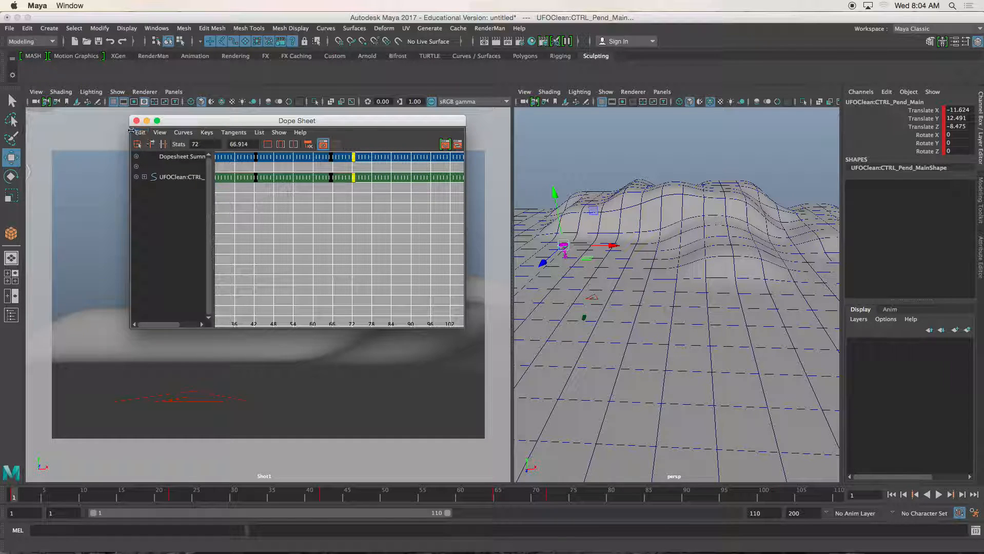
{"action": "left_click", "coordinate": [136, 121]}
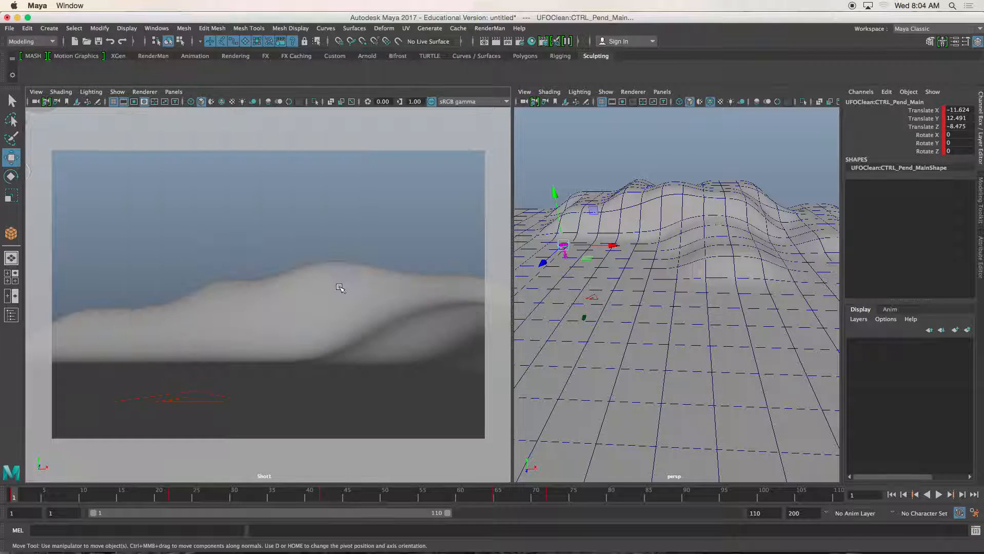
Play the shot from around frame 38 to review the UFO's faster exit.
{"action": "left_click", "coordinate": [296, 493]}
{"action": "left_click", "coordinate": [938, 495]}
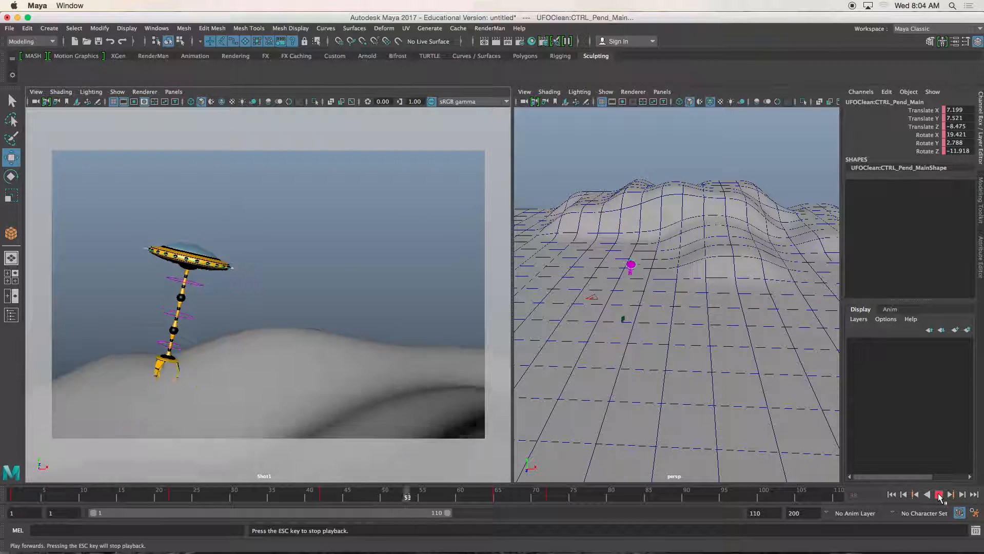
{"action": "left_click", "coordinate": [939, 495]}
Shift the UFO main control's last keyframe to about frame 79 on the timeline and play back the exit.
{"action": "left_click", "coordinate": [550, 498]}
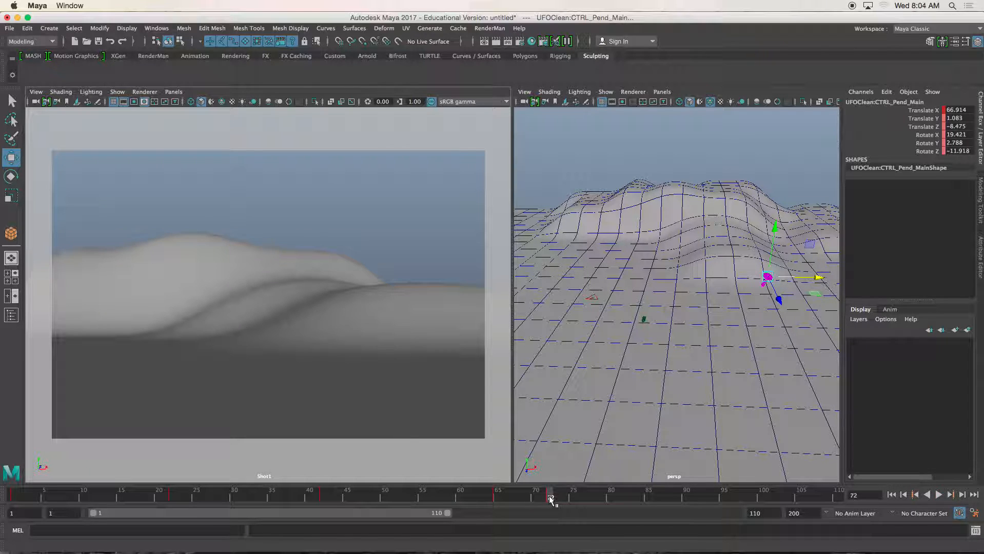
{"action": "left_click_drag", "start_coordinate": [550, 499], "coordinate": [476, 498]}
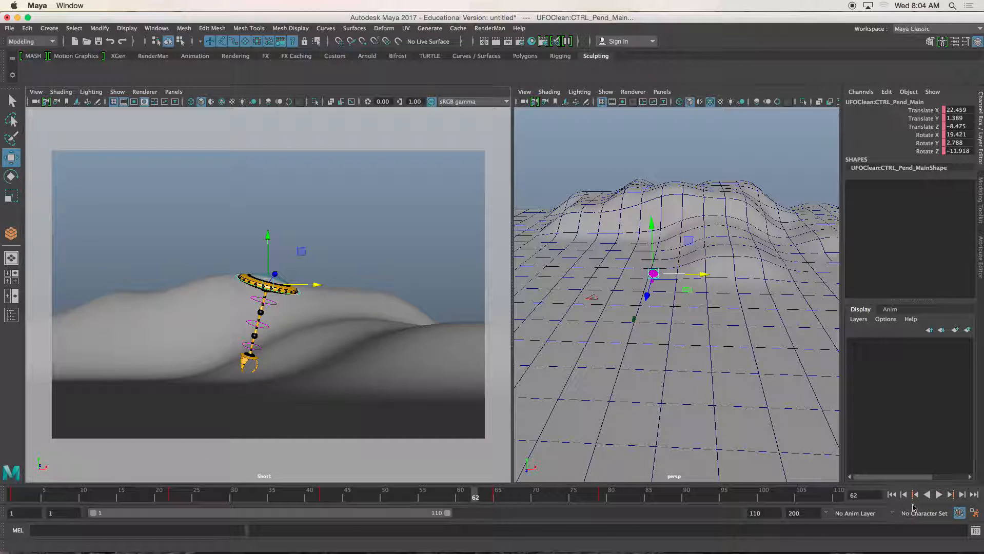
{"action": "left_click", "coordinate": [939, 495]}
{"action": "left_click", "coordinate": [938, 496]}
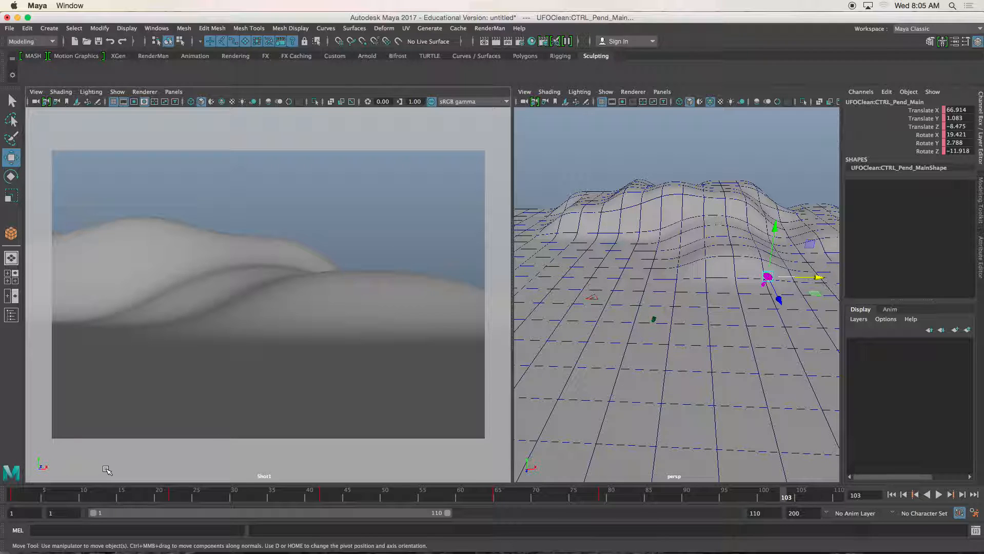
In a maximized perspective view, add the terrain nurbsPlane1 to a new display layer and set that layer to Reference.
{"action": "scroll", "coordinate": [654, 323], "scroll_direction": "up", "scroll_amount": 5}
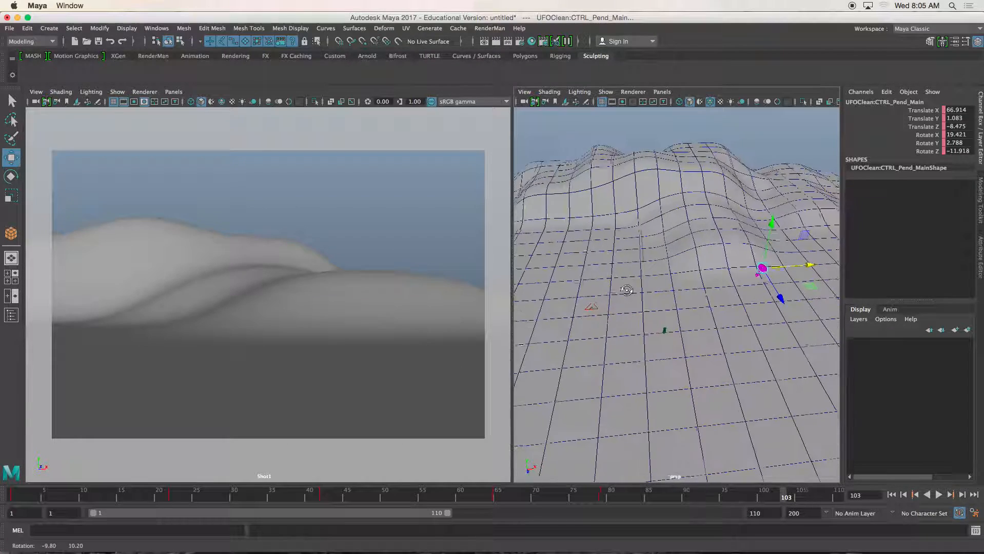
{"action": "key", "text": "space"}
{"action": "left_click_drag", "start_coordinate": [534, 303], "coordinate": [501, 357], "text": "alt"}
{"action": "left_click", "coordinate": [444, 373]}
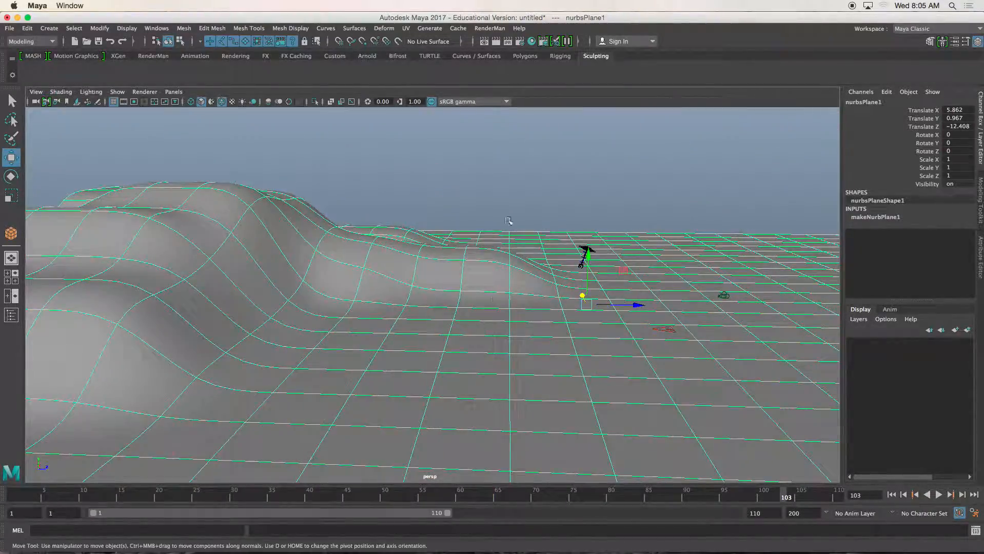
{"action": "left_click", "coordinate": [510, 202]}
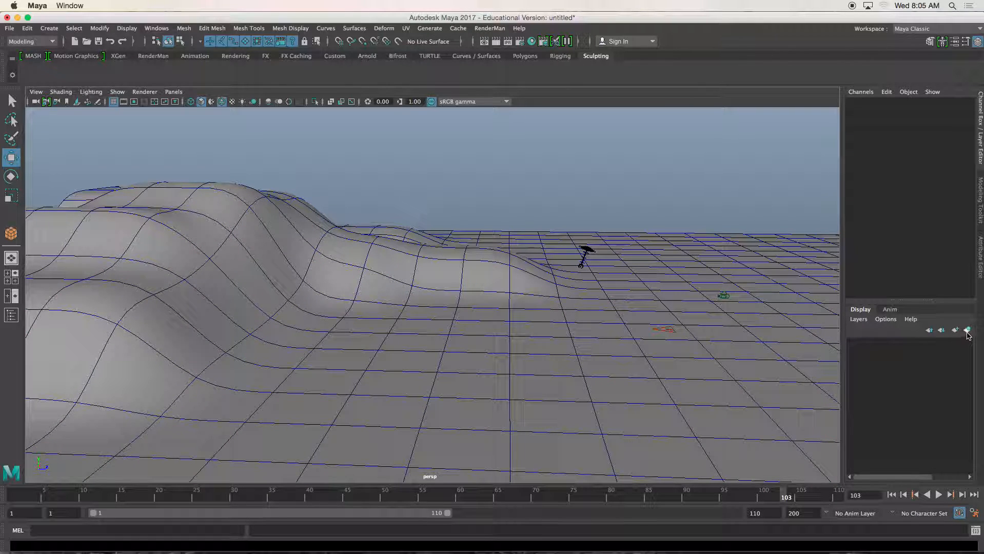
{"action": "left_click", "coordinate": [608, 308]}
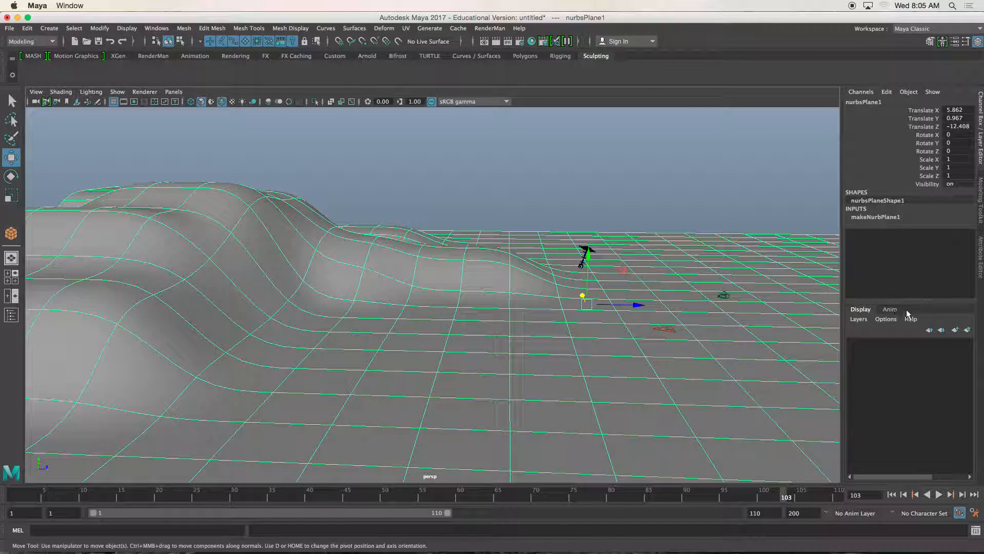
{"action": "left_click", "coordinate": [968, 330]}
{"action": "left_click", "coordinate": [878, 343]}
{"action": "left_click", "coordinate": [878, 343]}
{"action": "left_click", "coordinate": [644, 197]}
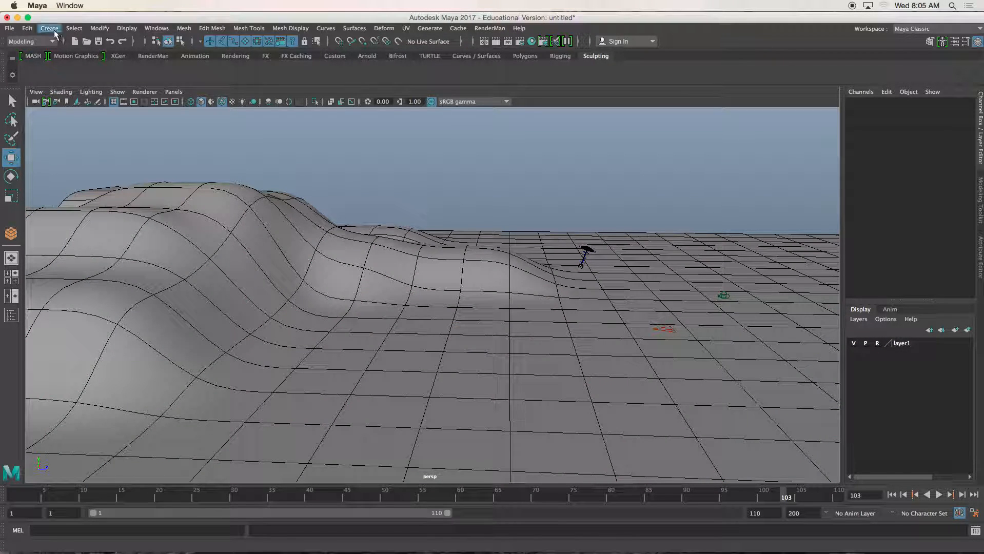
Draw a winding EP curve across the flat terrain at the foot of the hills, ending near the UFO.
{"action": "left_click", "coordinate": [51, 29]}
{"action": "mouse_move", "coordinate": [69, 106]}
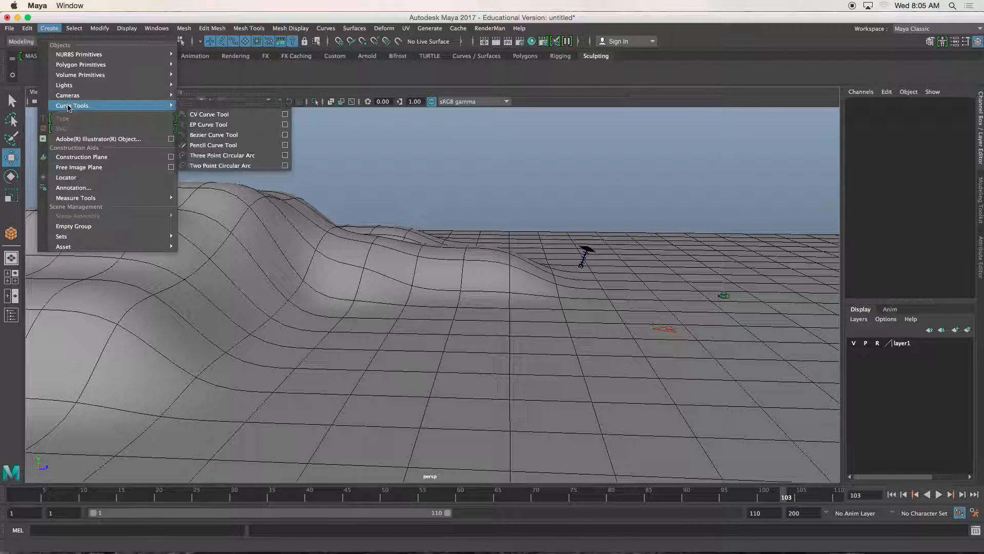
{"action": "left_click", "coordinate": [257, 125]}
{"action": "left_click_drag", "start_coordinate": [533, 328], "coordinate": [268, 341], "text": "alt"}
{"action": "left_click", "coordinate": [261, 347]}
{"action": "left_click", "coordinate": [317, 317]}
{"action": "left_click", "coordinate": [405, 354]}
{"action": "left_click", "coordinate": [482, 358]}
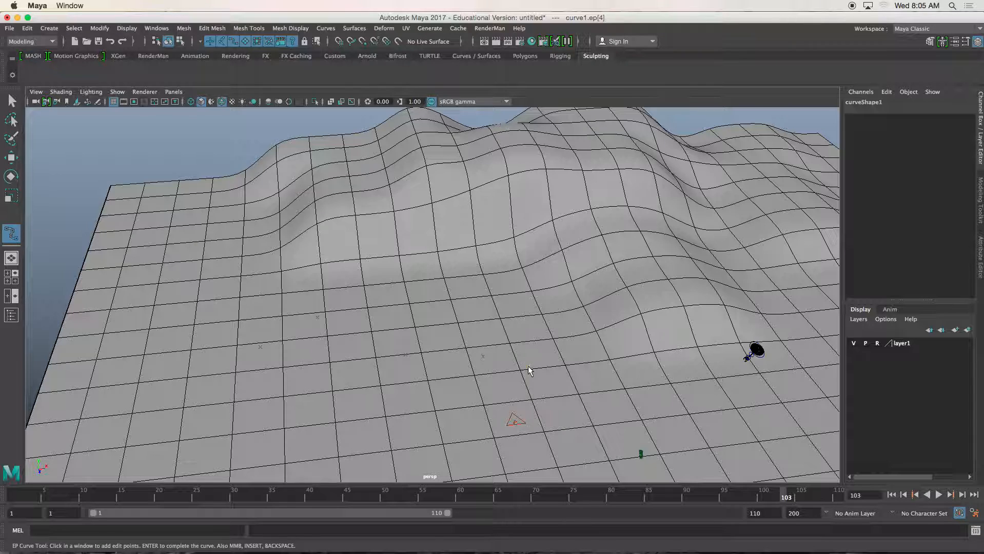
{"action": "left_click_drag", "start_coordinate": [605, 392], "coordinate": [454, 354], "text": "alt"}
{"action": "left_click", "coordinate": [618, 346]}
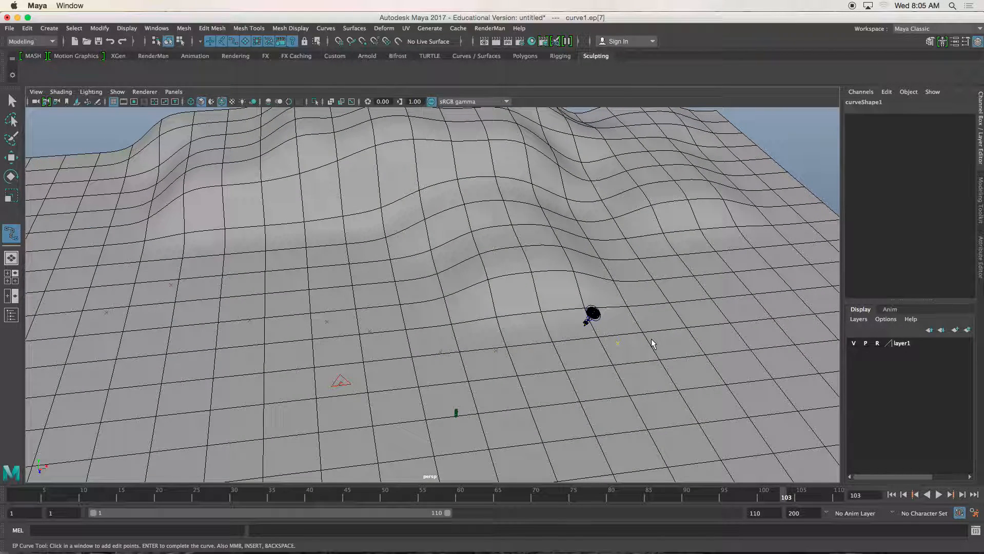
{"action": "key", "text": "Return"}
Raise the curve slightly above the terrain to Translate Y 1.1.
{"action": "left_click_drag", "start_coordinate": [415, 337], "coordinate": [535, 306]}
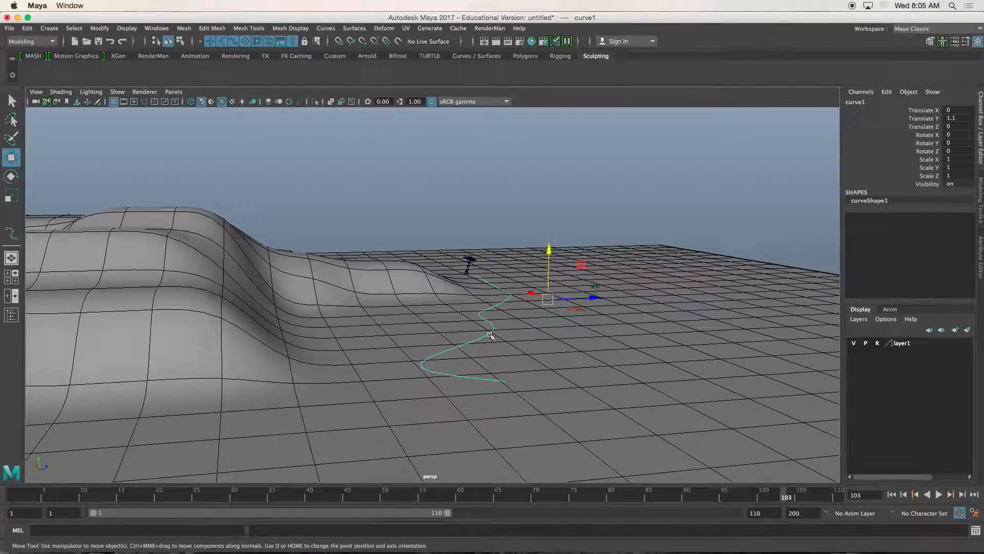
{"action": "left_click_drag", "start_coordinate": [489, 336], "coordinate": [372, 357], "text": "alt"}
{"action": "middle_click_drag", "start_coordinate": [360, 358], "coordinate": [590, 327], "text": "alt"}
Show the curve's control vertices and reposition the ones near its starting end to smooth that section.
{"action": "right_click_drag", "start_coordinate": [174, 190], "coordinate": [139, 189]}
{"action": "scroll", "coordinate": [293, 230], "scroll_direction": "up", "scroll_amount": 4}
{"action": "middle_click_drag", "start_coordinate": [295, 232], "coordinate": [335, 311], "text": "alt"}
{"action": "left_click_drag", "start_coordinate": [319, 263], "coordinate": [335, 287]}
{"action": "left_click_drag", "start_coordinate": [402, 210], "coordinate": [435, 284]}
{"action": "left_click_drag", "start_coordinate": [350, 253], "coordinate": [363, 283]}
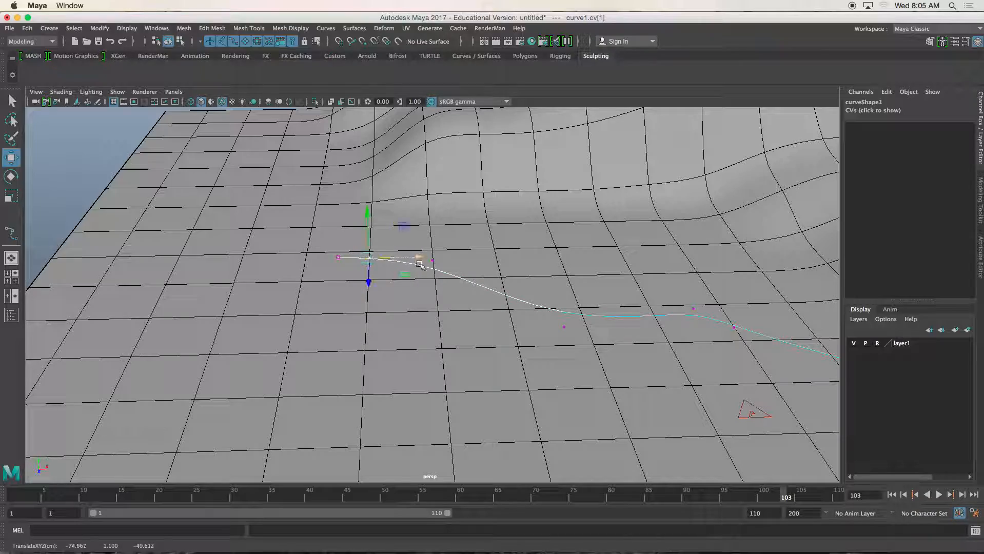
Reposition the control vertices along the middle of the curve to soften its bends, and return to object mode.
{"action": "left_click_drag", "start_coordinate": [417, 294], "coordinate": [490, 297], "text": "alt"}
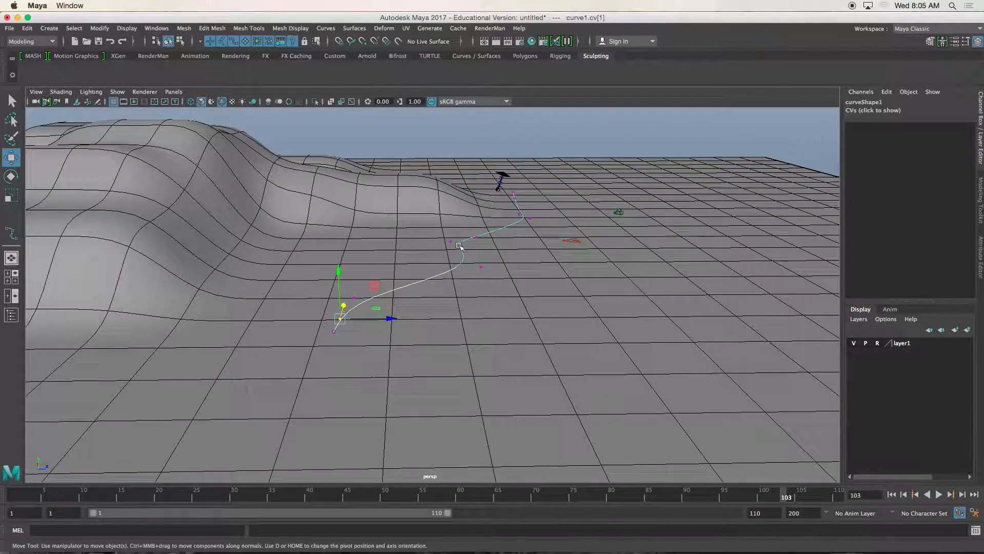
{"action": "left_click_drag", "start_coordinate": [435, 227], "coordinate": [468, 264]}
{"action": "left_click_drag", "start_coordinate": [467, 264], "coordinate": [489, 285], "text": "alt"}
{"action": "mouse_move", "coordinate": [460, 251]}
{"action": "left_mouse_down"}
{"action": "mouse_move", "coordinate": [495, 252]}
{"action": "mouse_move", "coordinate": [479, 254]}
{"action": "left_mouse_up"}
{"action": "mouse_move", "coordinate": [422, 208]}
{"action": "left_mouse_down"}
{"action": "mouse_move", "coordinate": [441, 224]}
{"action": "mouse_move", "coordinate": [436, 209]}
{"action": "left_mouse_up"}
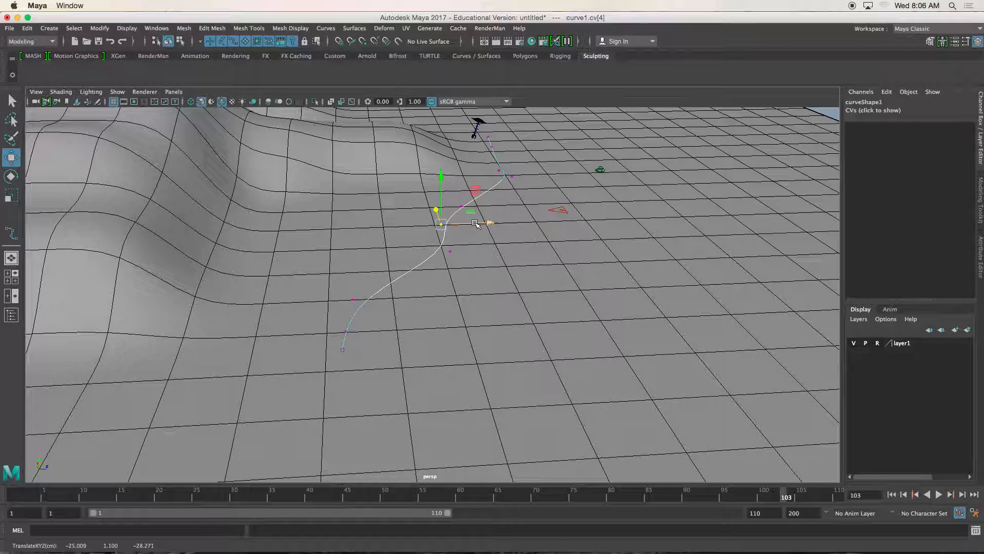
{"action": "mouse_move", "coordinate": [431, 242]}
{"action": "left_mouse_down"}
{"action": "mouse_move", "coordinate": [464, 259]}
{"action": "mouse_move", "coordinate": [434, 255]}
{"action": "left_mouse_up"}
{"action": "right_click_drag", "start_coordinate": [434, 255], "coordinate": [470, 242]}
Isolate the curve to inspect its shape, hide the viewport grid, and bring back the full scene.
{"action": "left_click_drag", "start_coordinate": [434, 257], "coordinate": [401, 247], "text": "alt"}
{"action": "middle_click_drag", "start_coordinate": [313, 286], "coordinate": [308, 304], "text": "alt"}
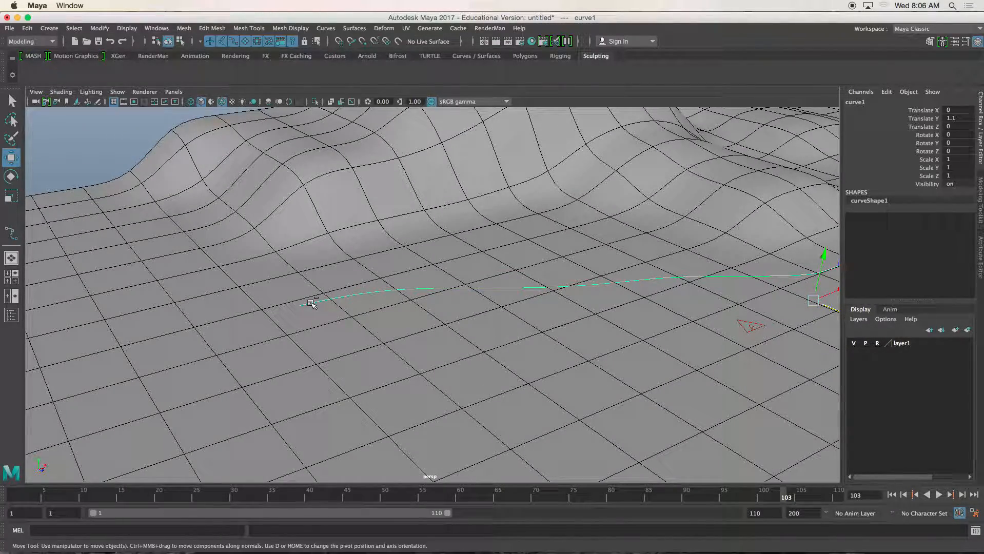
{"action": "key", "text": "ctrl+1"}
{"action": "left_click", "coordinate": [359, 331]}
{"action": "left_click_drag", "start_coordinate": [366, 343], "coordinate": [434, 335], "text": "alt"}
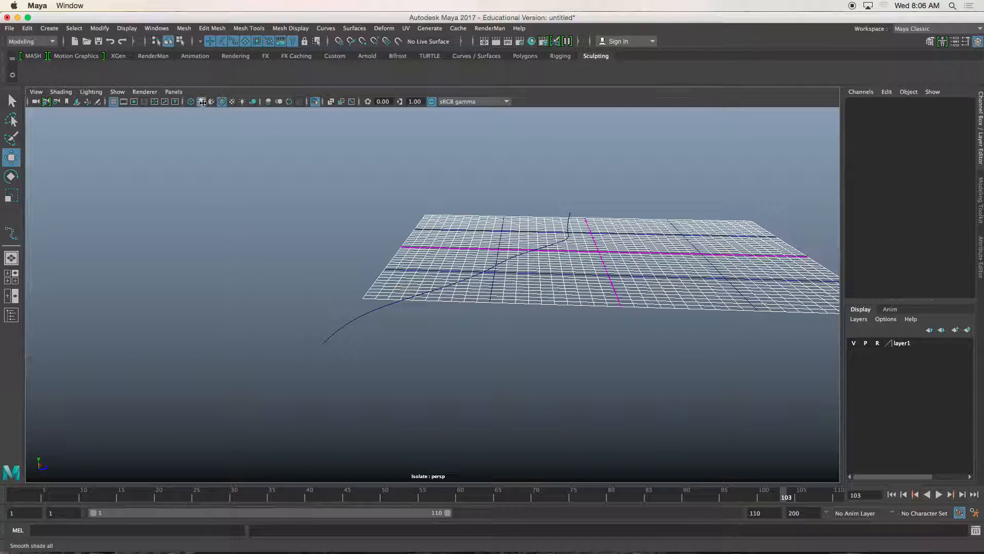
{"action": "left_click", "coordinate": [114, 102]}
{"action": "left_click_drag", "start_coordinate": [522, 276], "coordinate": [520, 284], "text": "alt"}
{"action": "left_click", "coordinate": [465, 264]}
{"action": "left_click_drag", "start_coordinate": [564, 316], "coordinate": [512, 311], "text": "alt"}
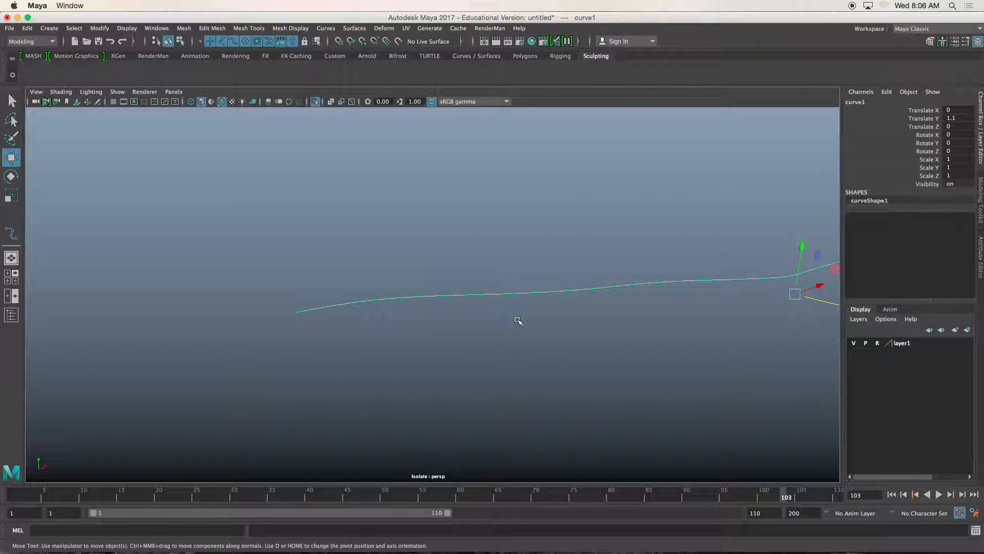
{"action": "key", "text": "ctrl+1"}
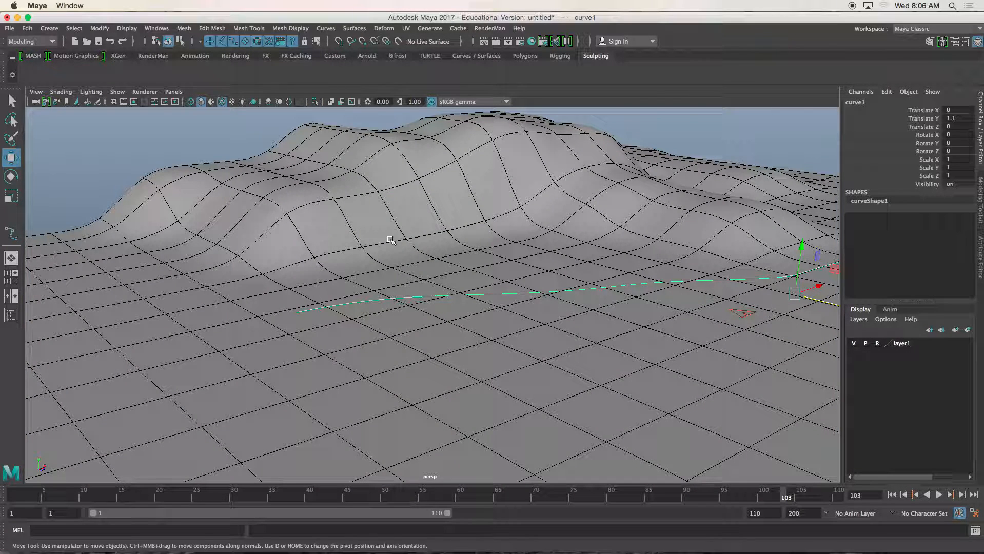
Create a polygon sphere at the curve's starting end and raise it above the terrain to about Y 7.3.
{"action": "left_click", "coordinate": [188, 137]}
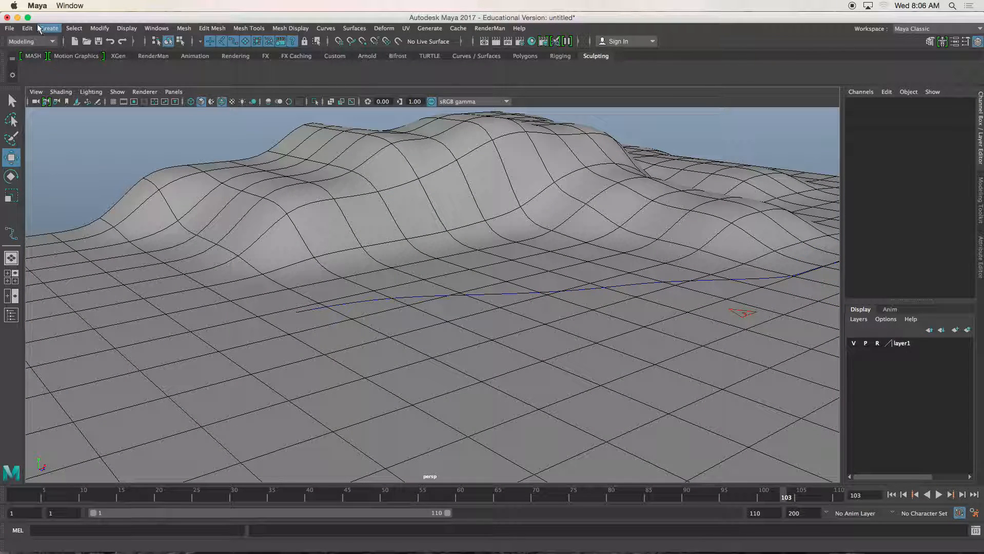
{"action": "left_click", "coordinate": [50, 28]}
{"action": "mouse_move", "coordinate": [128, 64]}
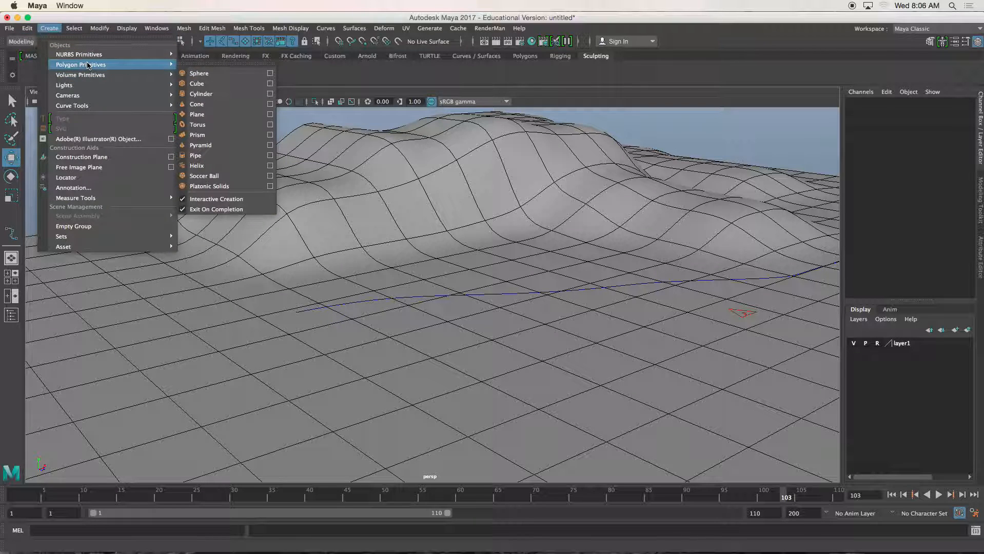
{"action": "left_click", "coordinate": [216, 76]}
{"action": "left_click_drag", "start_coordinate": [291, 314], "coordinate": [315, 328]}
{"action": "left_click_drag", "start_coordinate": [289, 263], "coordinate": [289, 225]}
Move the sphere's pivot down to its base and nudge the sphere toward the start of the curve.
{"action": "left_click_drag", "start_coordinate": [319, 378], "coordinate": [439, 385], "text": "alt"}
{"action": "left_click", "coordinate": [439, 385]}
{"action": "left_click_drag", "start_coordinate": [421, 341], "coordinate": [409, 347], "text": "alt"}
{"action": "left_click_drag", "start_coordinate": [410, 395], "coordinate": [441, 399], "text": "alt"}
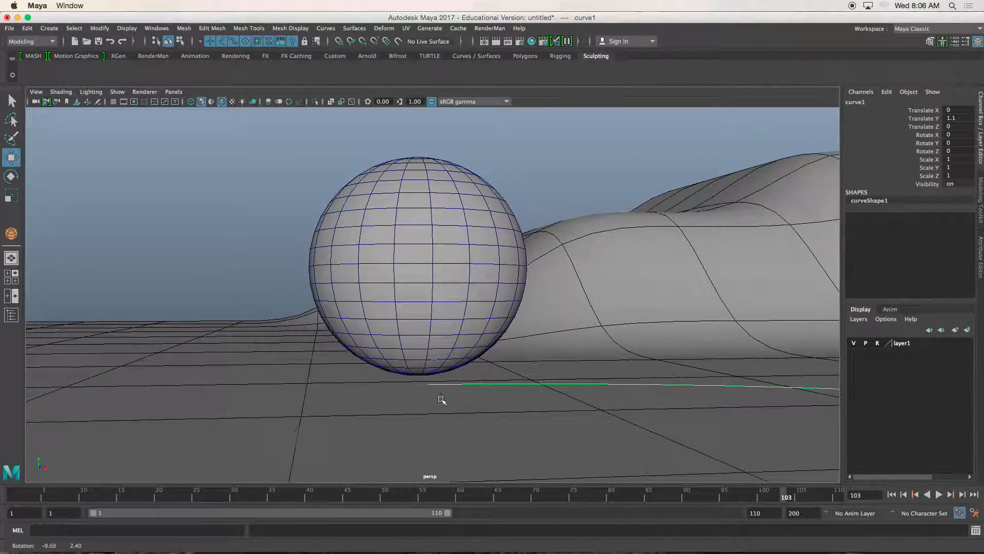
{"action": "left_click", "coordinate": [420, 324]}
{"action": "left_click_drag", "start_coordinate": [420, 323], "coordinate": [423, 318], "text": "alt"}
{"action": "key", "text": "d"}
{"action": "left_click_drag", "start_coordinate": [421, 216], "coordinate": [421, 240]}
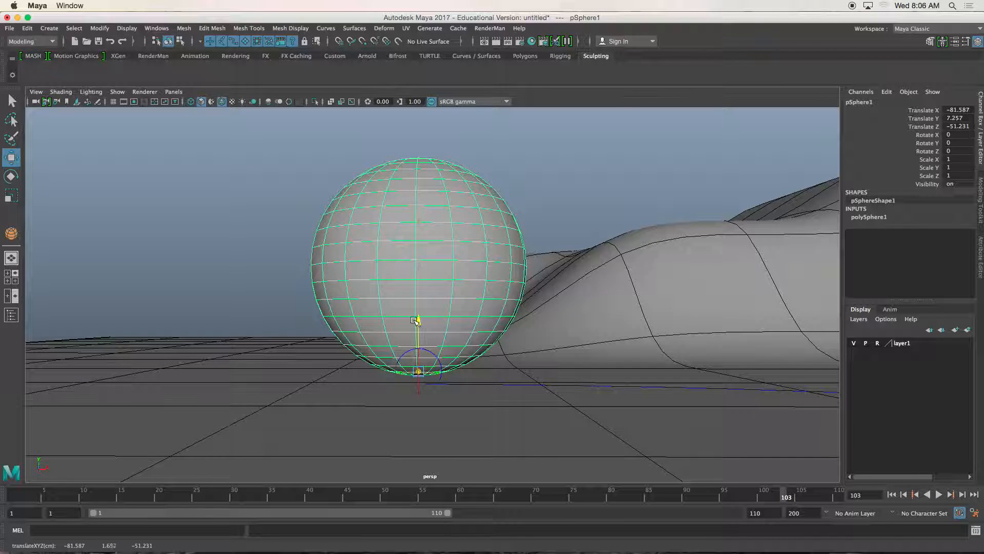
{"action": "left_click_drag", "start_coordinate": [468, 323], "coordinate": [359, 402], "text": "alt"}
{"action": "left_click_drag", "start_coordinate": [412, 354], "coordinate": [413, 358]}
Add the curve to the sphere selection, play the shot through the Shot1 camera, and return to the perspective view at frame 2.
{"action": "left_click_drag", "start_coordinate": [411, 400], "coordinate": [579, 395], "text": "alt"}
{"action": "left_click", "coordinate": [592, 406]}
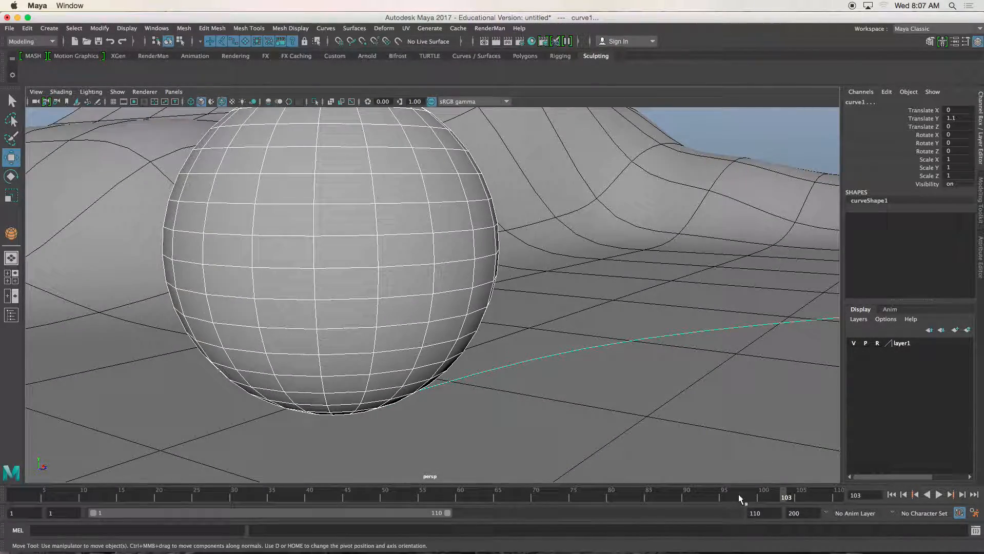
{"action": "scroll", "coordinate": [621, 329], "scroll_direction": "down", "scroll_amount": 2}
{"action": "key", "text": "space"}
{"action": "key", "text": "space"}
{"action": "key", "text": "alt+v"}
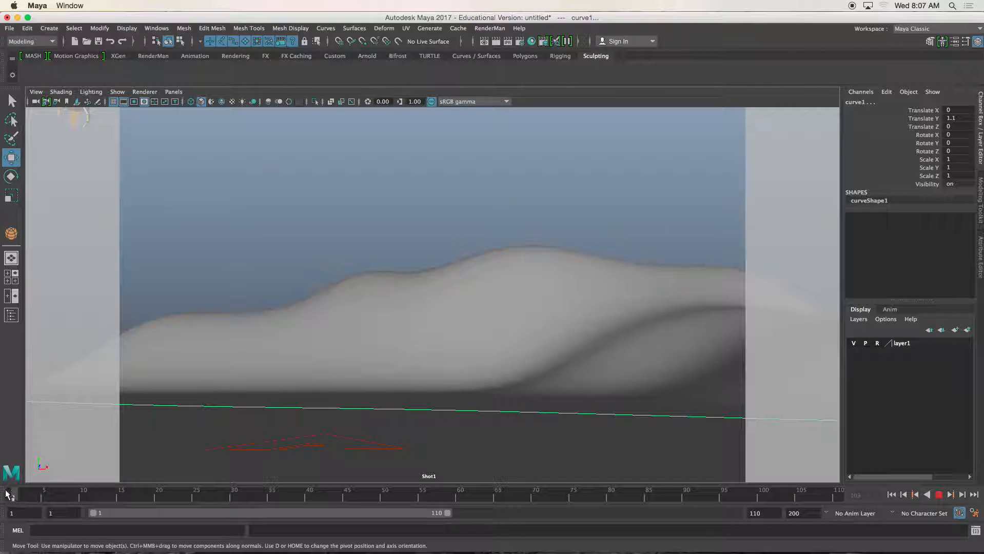
{"action": "mouse_move", "coordinate": [13, 491]}
{"action": "left_mouse_down"}
{"action": "mouse_move", "coordinate": [119, 491]}
{"action": "mouse_move", "coordinate": [23, 486]}
{"action": "left_mouse_up"}
{"action": "key", "text": "space"}
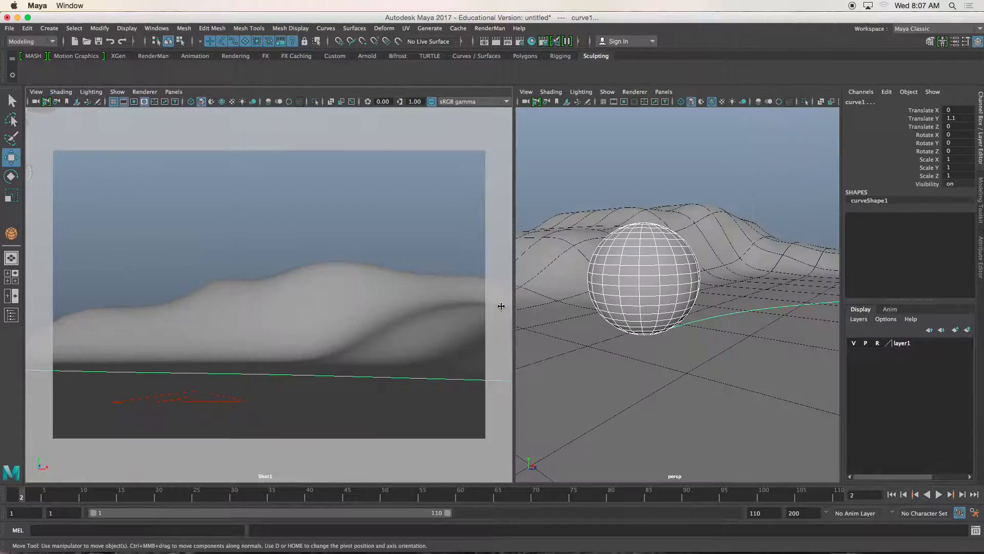
{"action": "key", "text": "space"}
{"action": "left_click_drag", "start_coordinate": [617, 337], "coordinate": [603, 354], "text": "alt"}
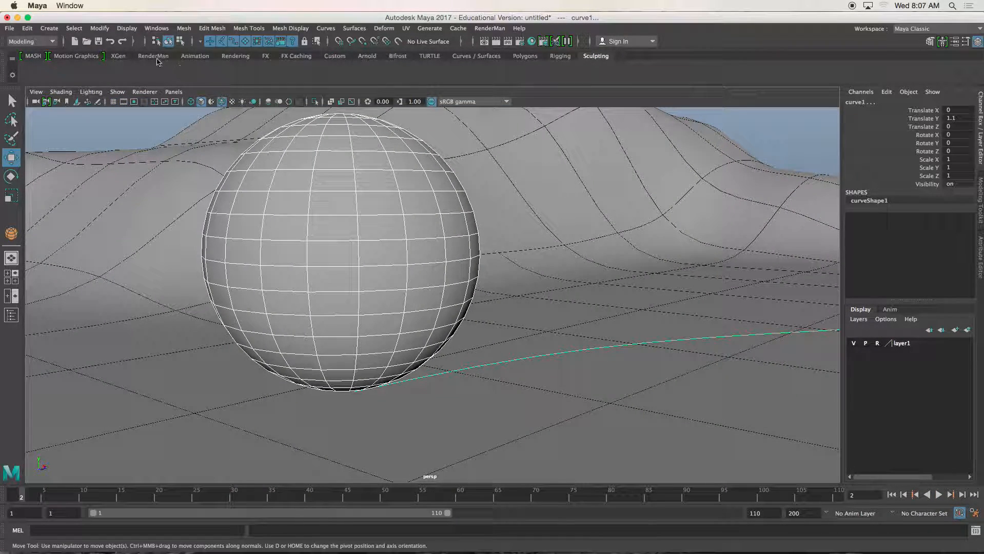
Switch to the Animation menu set, open the Attach to Motion Path options, and set a Start/End time range ending at 100.
{"action": "left_click", "coordinate": [44, 42]}
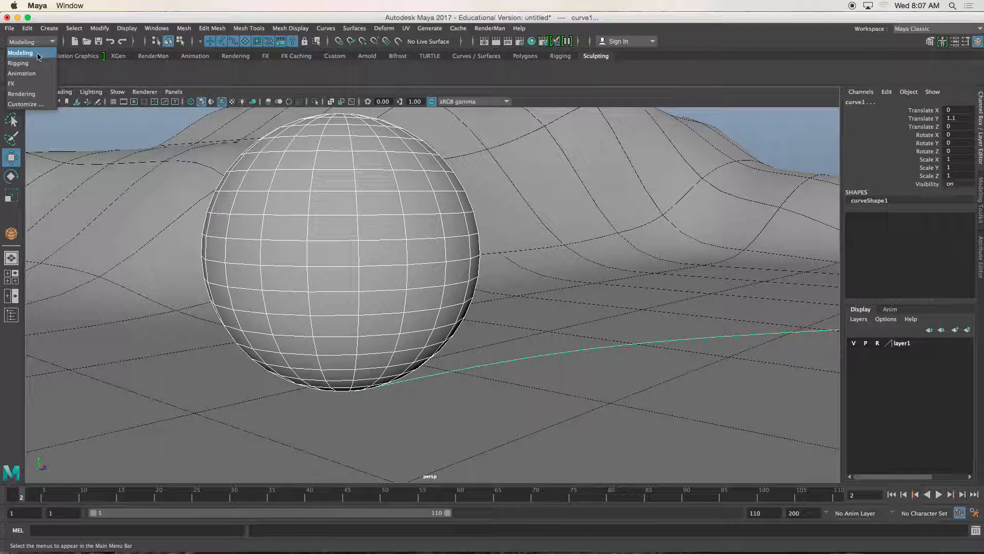
{"action": "left_click", "coordinate": [36, 74]}
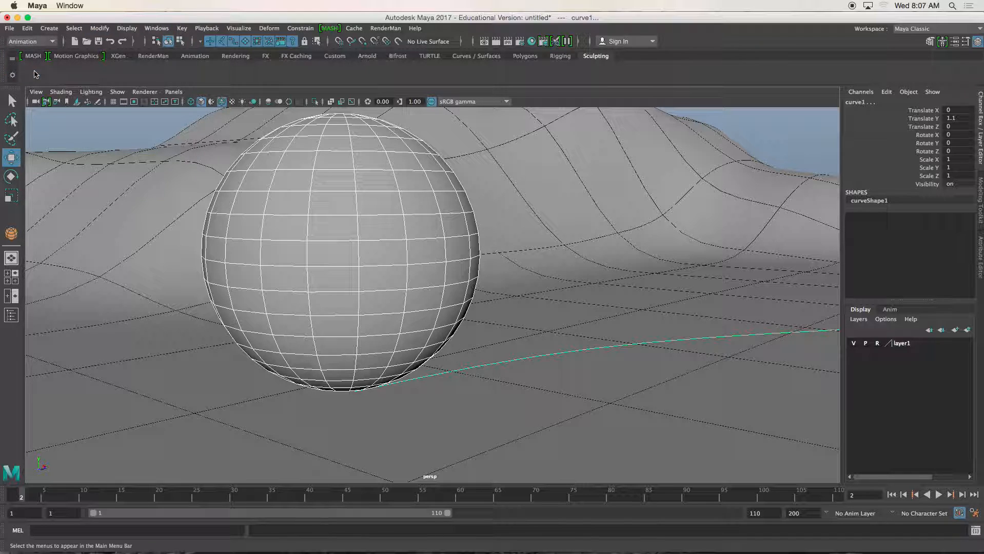
{"action": "left_click", "coordinate": [289, 29]}
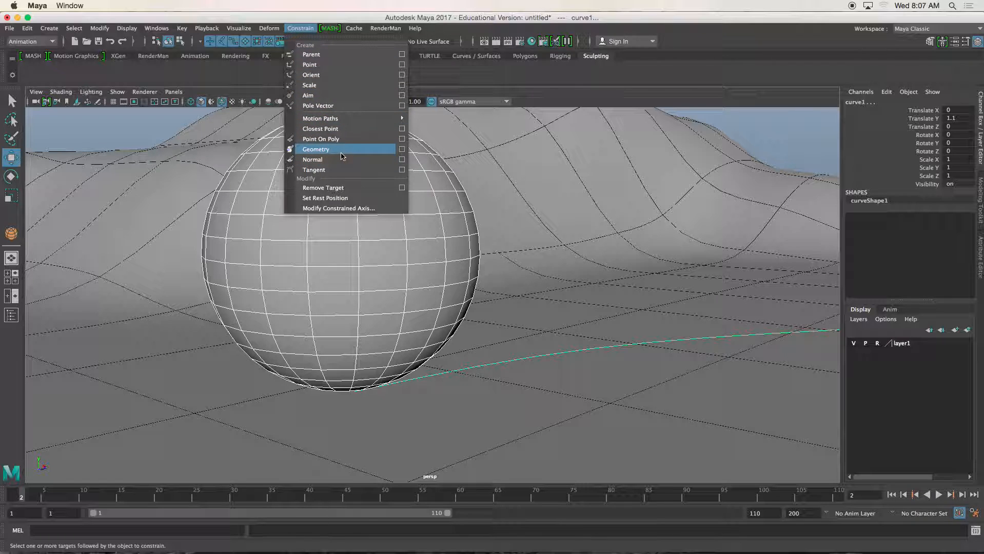
{"action": "mouse_move", "coordinate": [366, 121]}
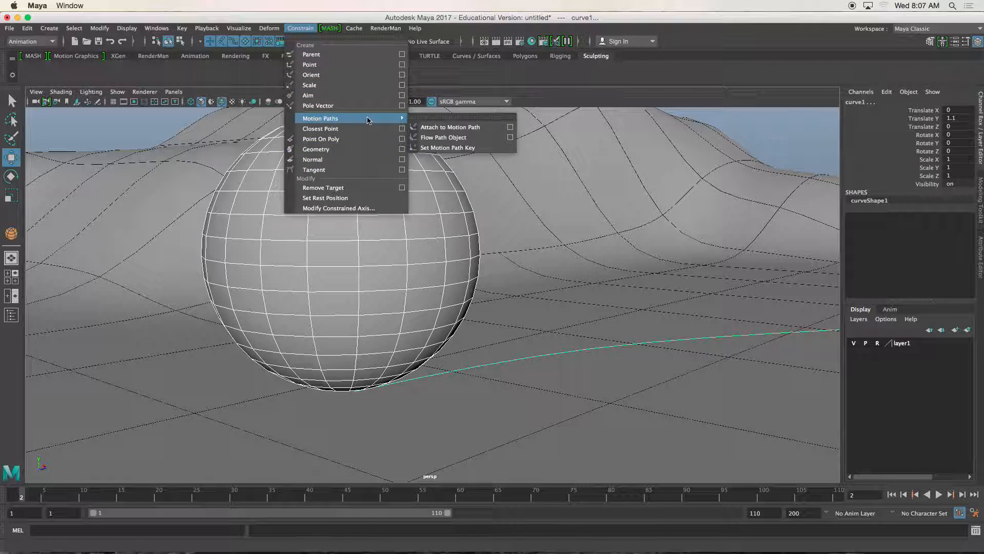
{"action": "left_click", "coordinate": [510, 128]}
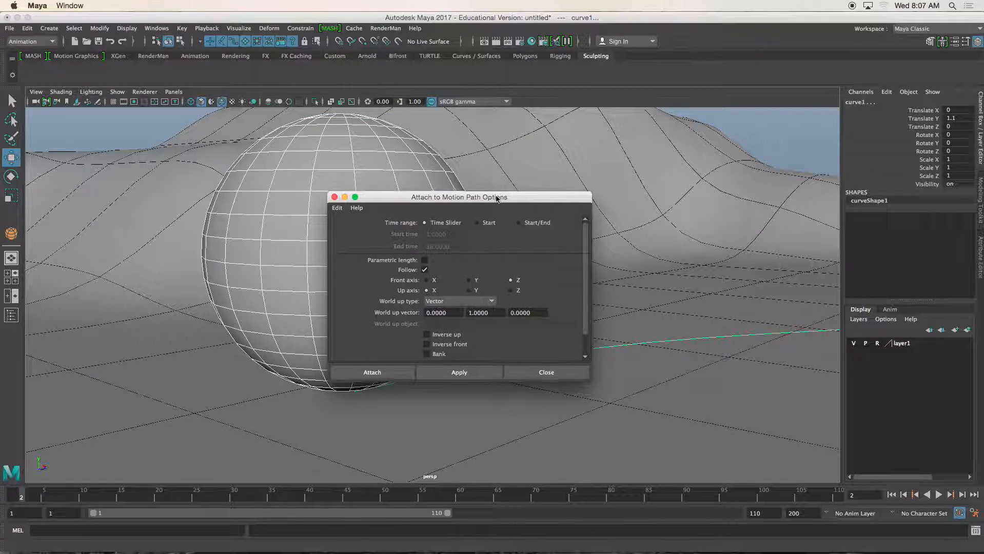
{"action": "left_click_drag", "start_coordinate": [512, 129], "coordinate": [512, 112]}
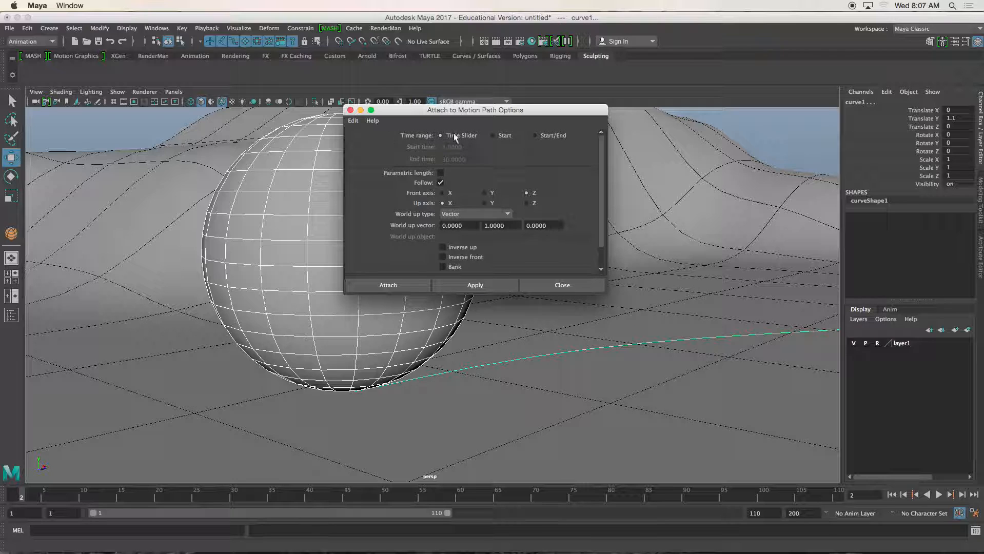
{"action": "left_click", "coordinate": [536, 135]}
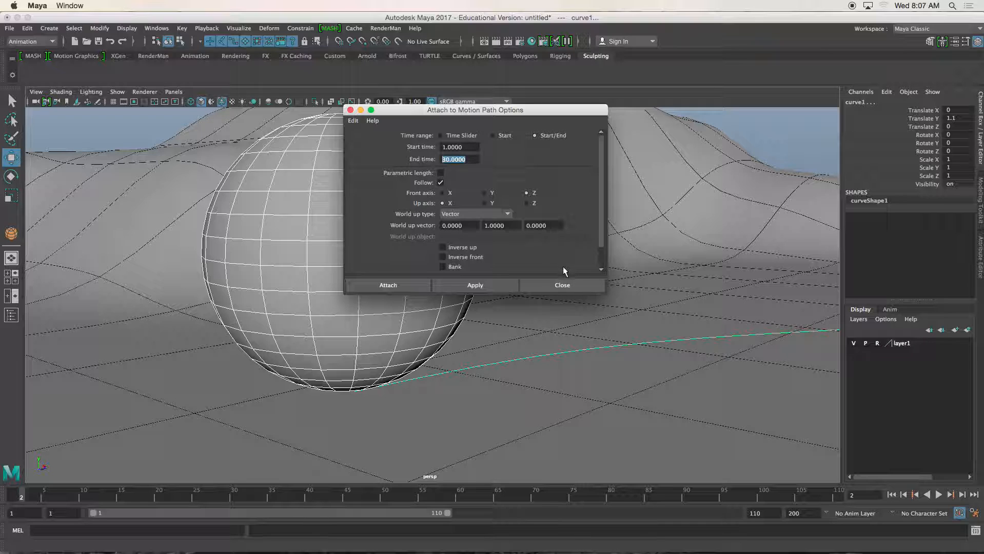
{"action": "type", "text": "100"}
{"action": "key", "text": "Return"}
Try attaching the sphere to the curve with front axis Z and up axis X, scrub its motion, and undo the attachment.
{"action": "left_click", "coordinate": [487, 289]}
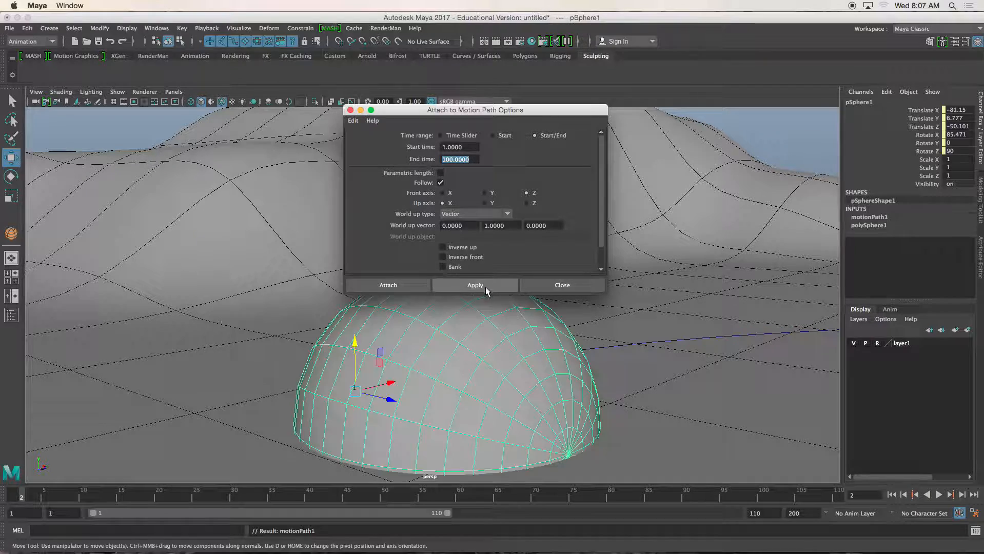
{"action": "left_click_drag", "start_coordinate": [496, 118], "coordinate": [751, 77]}
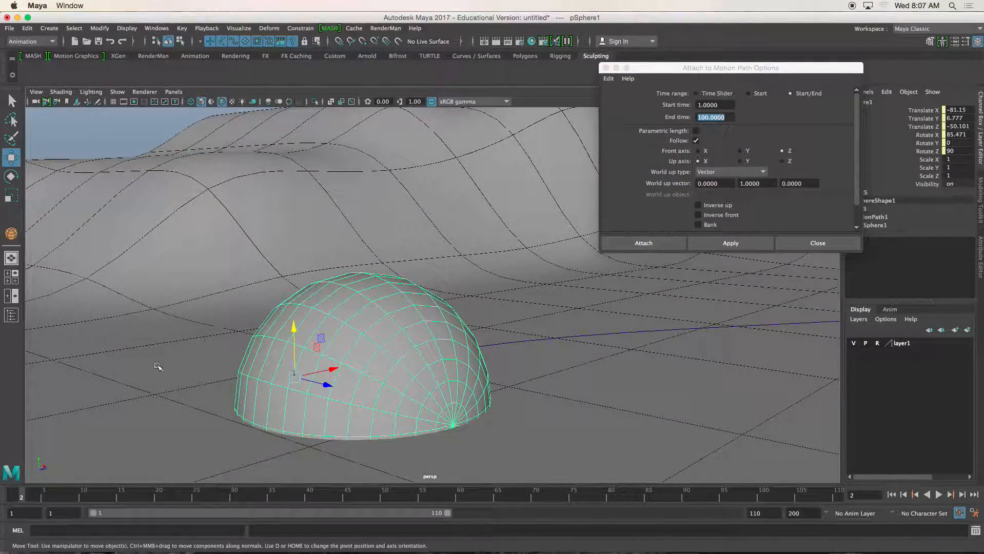
{"action": "scroll", "coordinate": [158, 369], "scroll_direction": "down", "scroll_amount": 5}
{"action": "middle_click_drag", "start_coordinate": [158, 369], "coordinate": [31, 374], "text": "alt"}
{"action": "left_click_drag", "start_coordinate": [23, 501], "coordinate": [333, 499]}
{"action": "scroll", "coordinate": [263, 390], "scroll_direction": "down", "scroll_amount": 6}
{"action": "left_click_drag", "start_coordinate": [280, 378], "coordinate": [400, 435], "text": "alt"}
{"action": "left_click_drag", "start_coordinate": [354, 495], "coordinate": [21, 495]}
{"action": "key", "text": "super+z"}
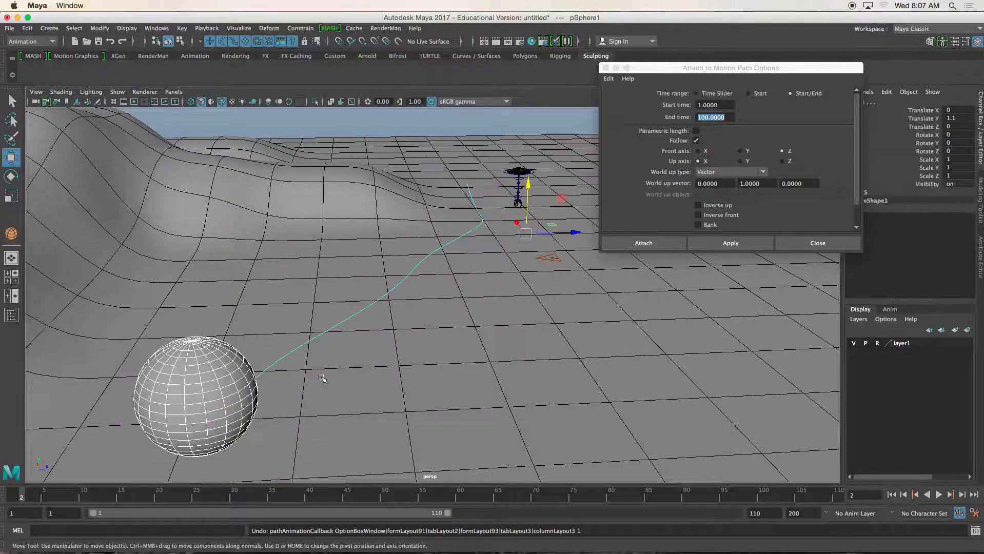
Select only the sphere and set the motion path's front axis to X and up axis to Y.
{"action": "left_click_drag", "start_coordinate": [326, 372], "coordinate": [310, 357], "text": "alt"}
{"action": "left_click", "coordinate": [205, 330]}
{"action": "left_click_drag", "start_coordinate": [205, 330], "coordinate": [245, 354], "text": "alt"}
{"action": "scroll", "coordinate": [147, 350], "scroll_direction": "down", "scroll_amount": 1}
{"action": "scroll", "coordinate": [317, 333], "scroll_direction": "up", "scroll_amount": 1}
{"action": "scroll", "coordinate": [315, 331], "scroll_direction": "up", "scroll_amount": 8}
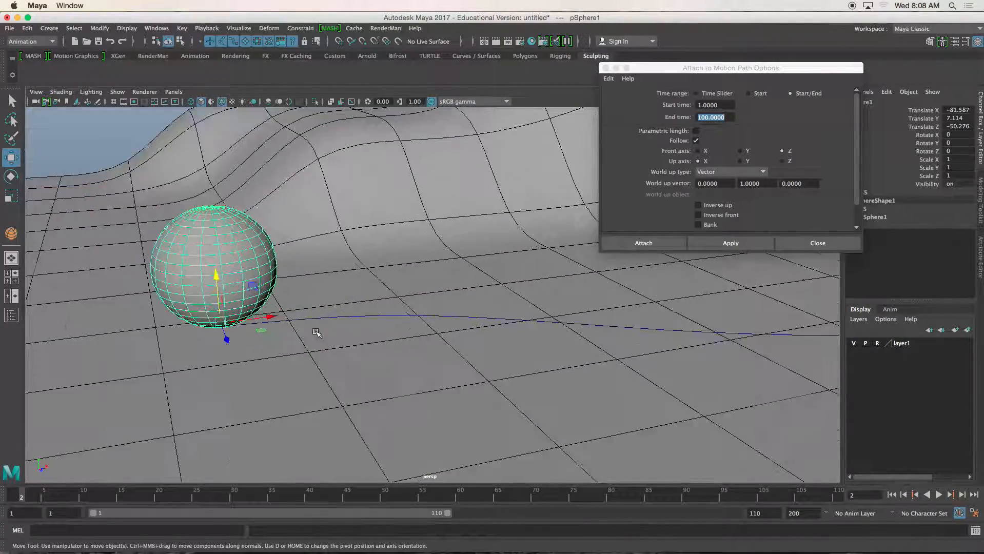
{"action": "left_click_drag", "start_coordinate": [403, 330], "coordinate": [372, 328], "text": "alt"}
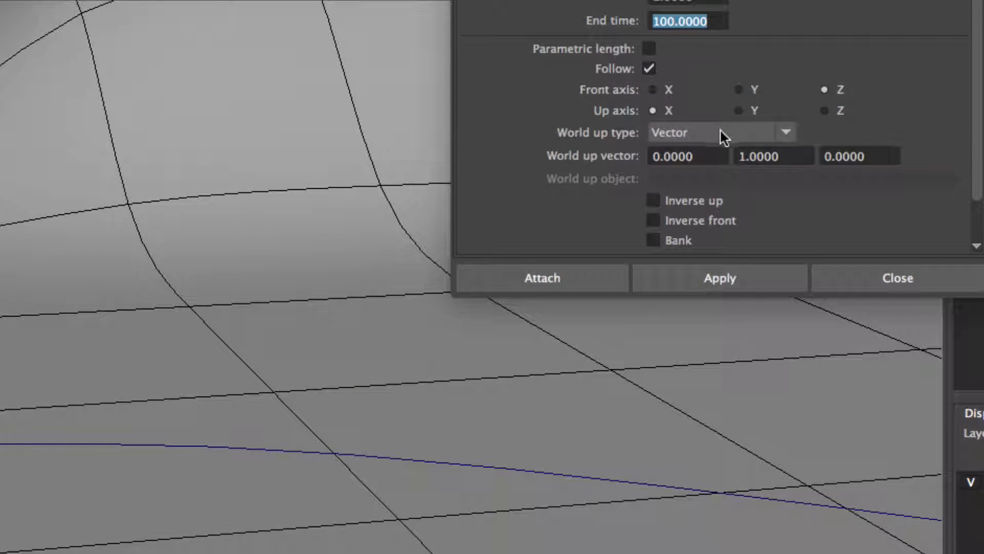
{"action": "left_click", "coordinate": [657, 91]}
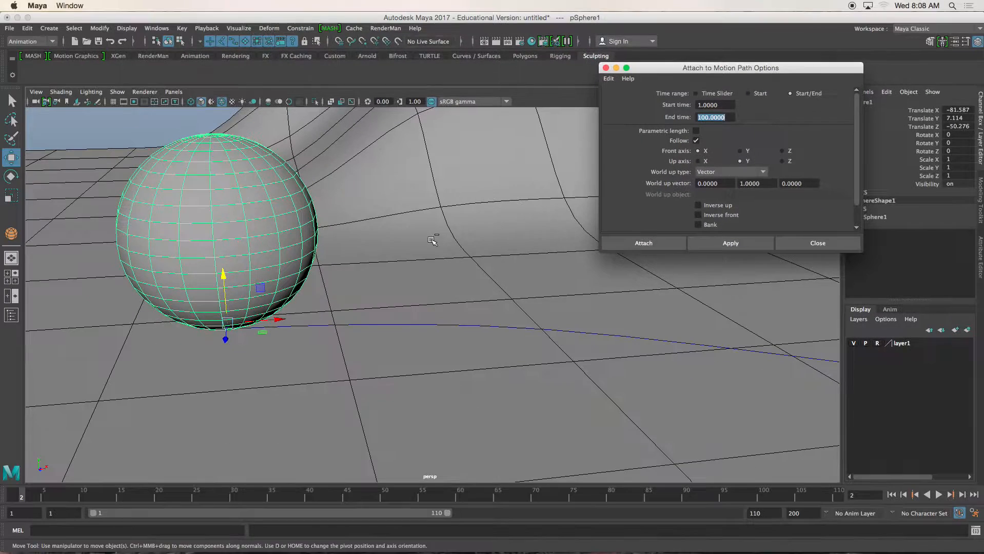
Add the curve to the selection, attach the sphere to it as a motion path, and close the options.
{"action": "left_click", "coordinate": [453, 326], "text": "shift"}
{"action": "left_click", "coordinate": [703, 248]}
{"action": "scroll", "coordinate": [426, 321], "scroll_direction": "down", "scroll_amount": 3}
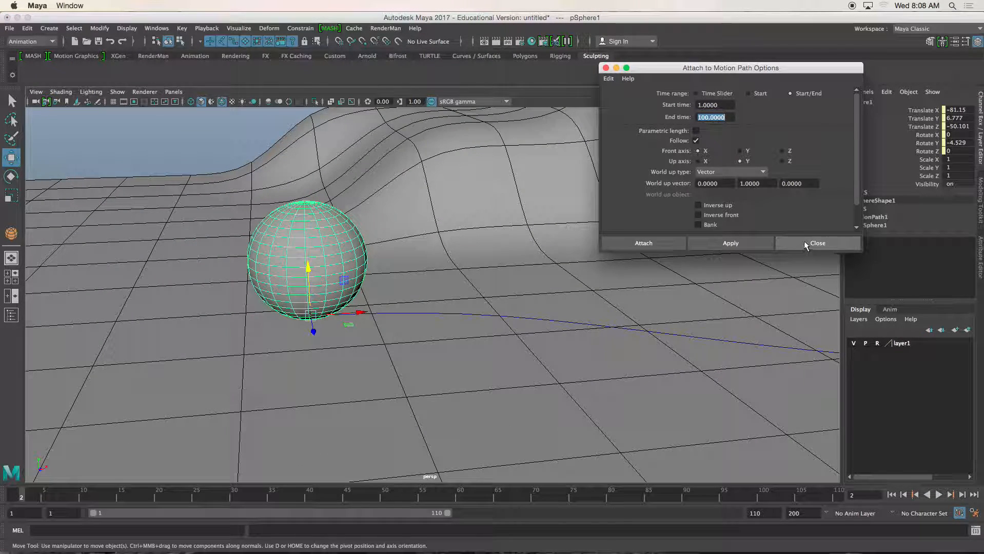
{"action": "left_click", "coordinate": [804, 244]}
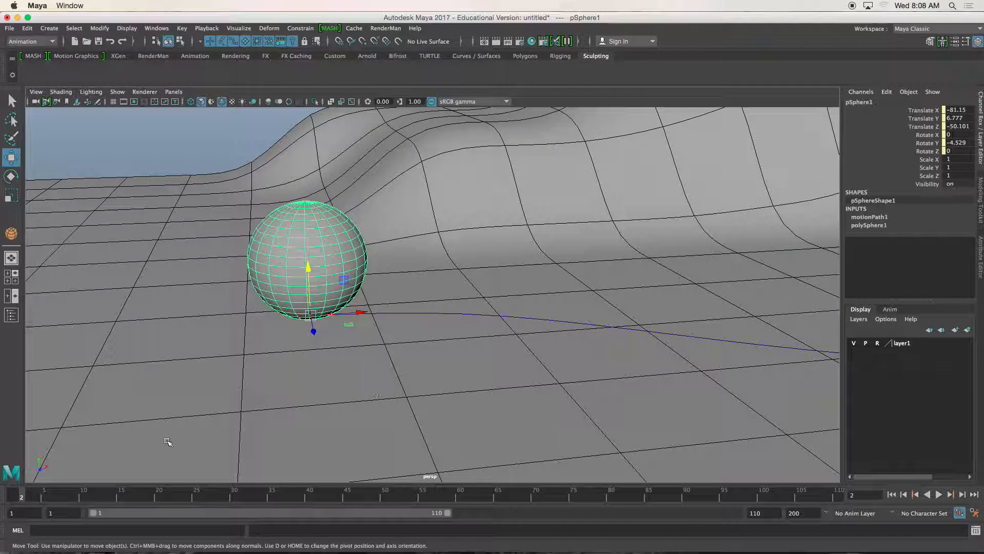
Play the animation from the first frame to review the sphere's travel along the curve.
{"action": "left_click", "coordinate": [892, 495]}
{"action": "left_click", "coordinate": [939, 495]}
{"action": "left_click_drag", "start_coordinate": [667, 359], "coordinate": [589, 334], "text": "alt"}
{"action": "left_click", "coordinate": [582, 292]}
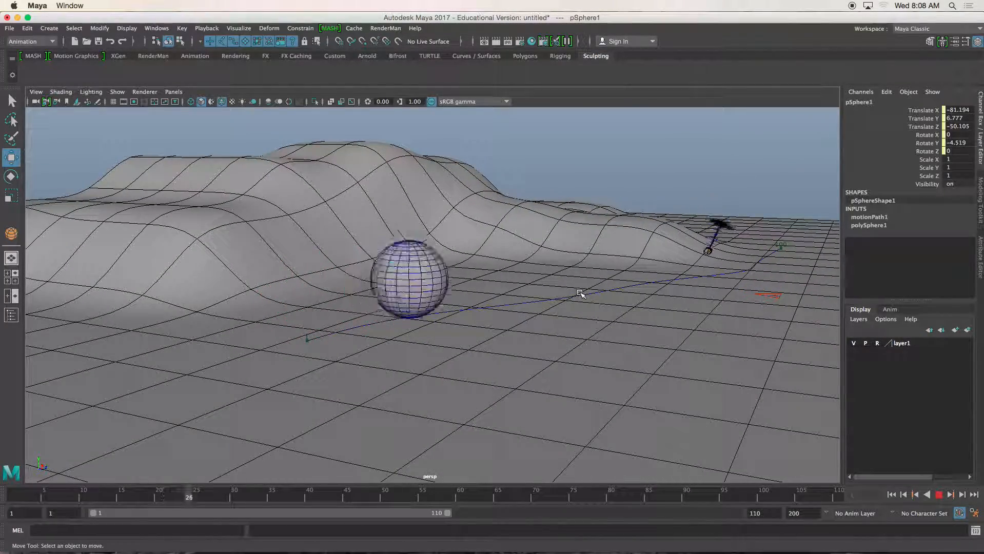
Raise the curve's three middle control vertices, then lift the centre one slightly further to form a hump in the path.
{"action": "left_click", "coordinate": [593, 293]}
{"action": "middle_click_drag", "start_coordinate": [609, 149], "coordinate": [572, 154], "text": "alt"}
{"action": "right_click_drag", "start_coordinate": [572, 154], "coordinate": [499, 154]}
{"action": "left_click_drag", "start_coordinate": [469, 274], "coordinate": [616, 342]}
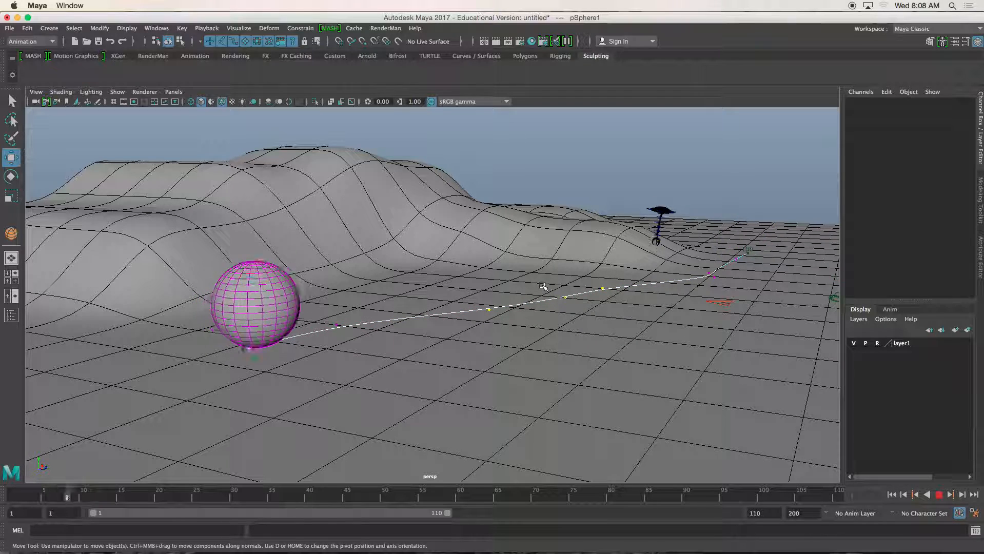
{"action": "left_click_drag", "start_coordinate": [559, 302], "coordinate": [589, 316], "text": "alt"}
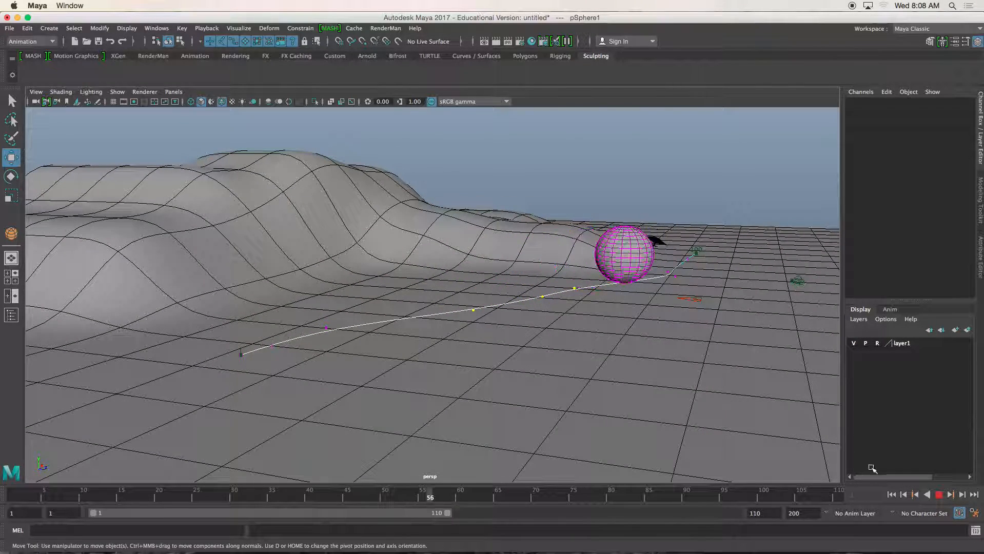
{"action": "left_click", "coordinate": [939, 495]}
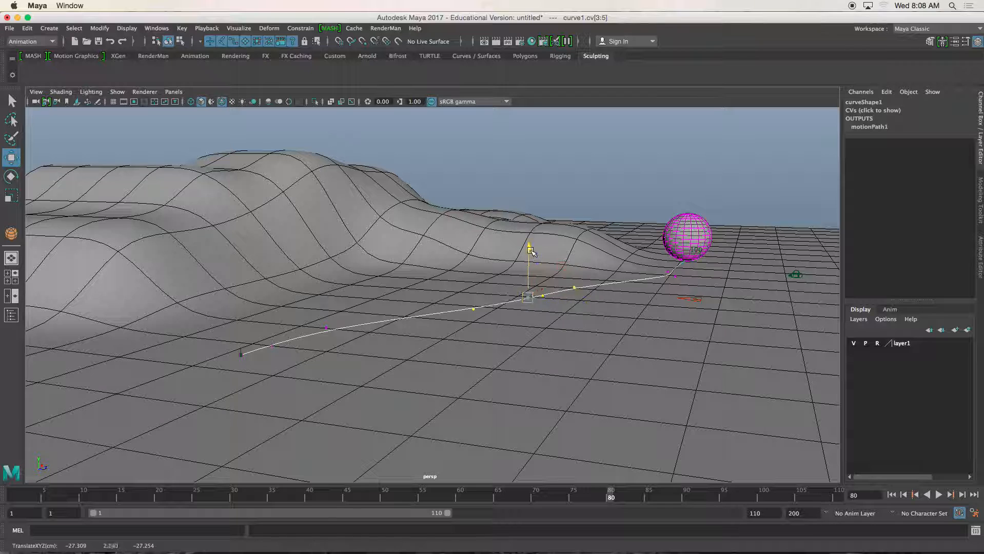
{"action": "left_click", "coordinate": [553, 283]}
{"action": "left_click_drag", "start_coordinate": [553, 283], "coordinate": [554, 279], "text": "alt"}
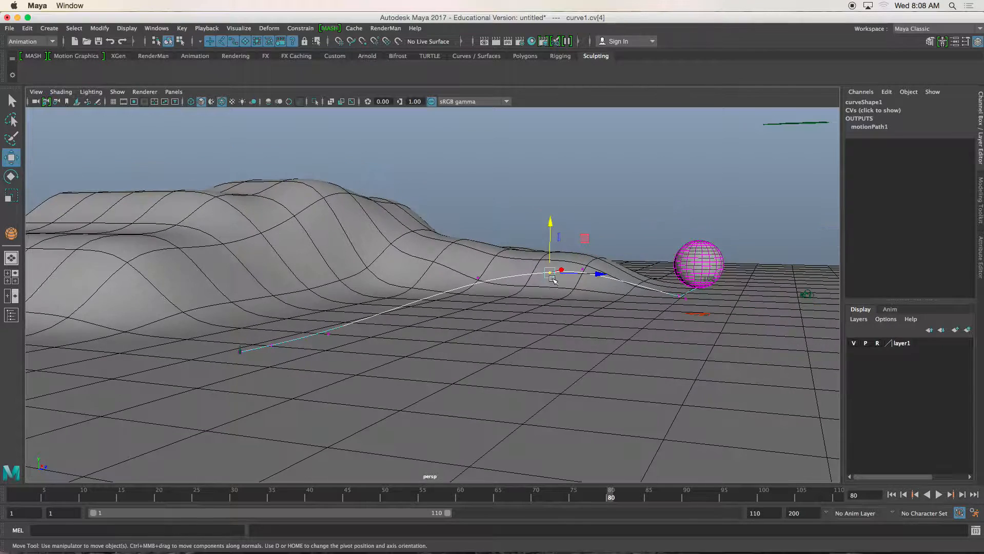
{"action": "left_click", "coordinate": [581, 190]}
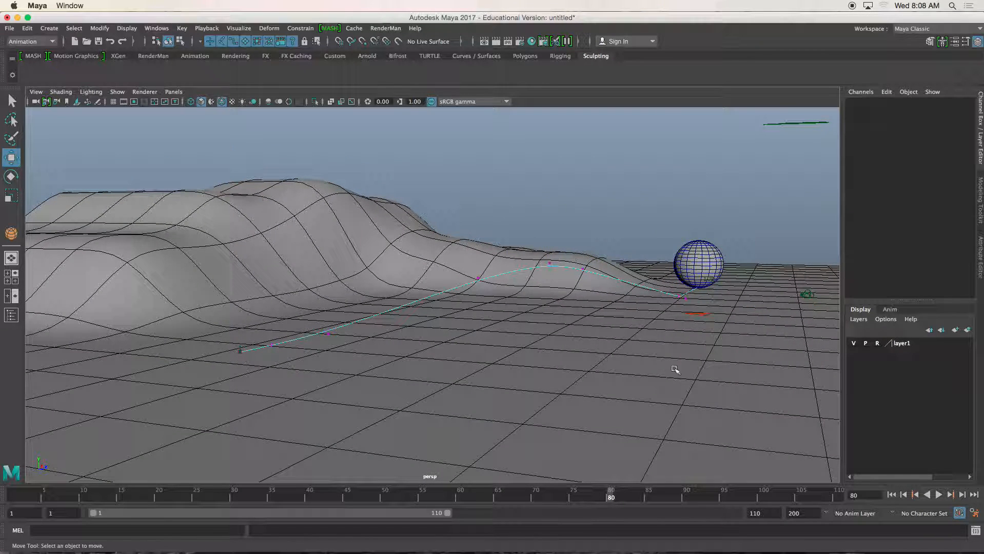
Play the animation from the first frame to review the sphere's travel over the reshaped curve, then return to frame 1.
{"action": "left_click", "coordinate": [892, 495]}
{"action": "left_click", "coordinate": [939, 495]}
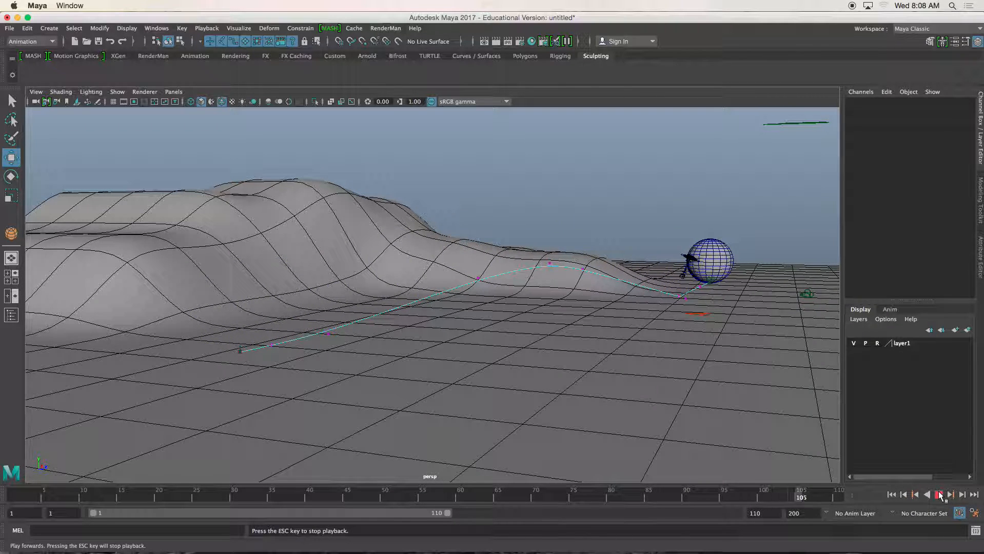
{"action": "mouse_move", "coordinate": [694, 388]}
{"action": "left_mouse_down", "text": "alt"}
{"action": "mouse_move", "coordinate": [658, 369]}
{"action": "mouse_move", "coordinate": [683, 391]}
{"action": "left_mouse_up", "text": "alt"}
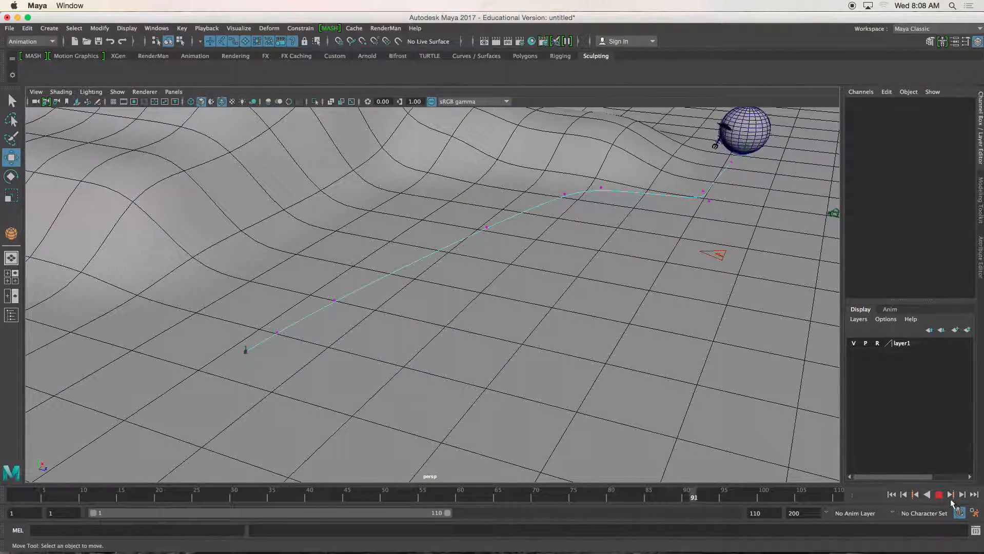
{"action": "left_click", "coordinate": [891, 495]}
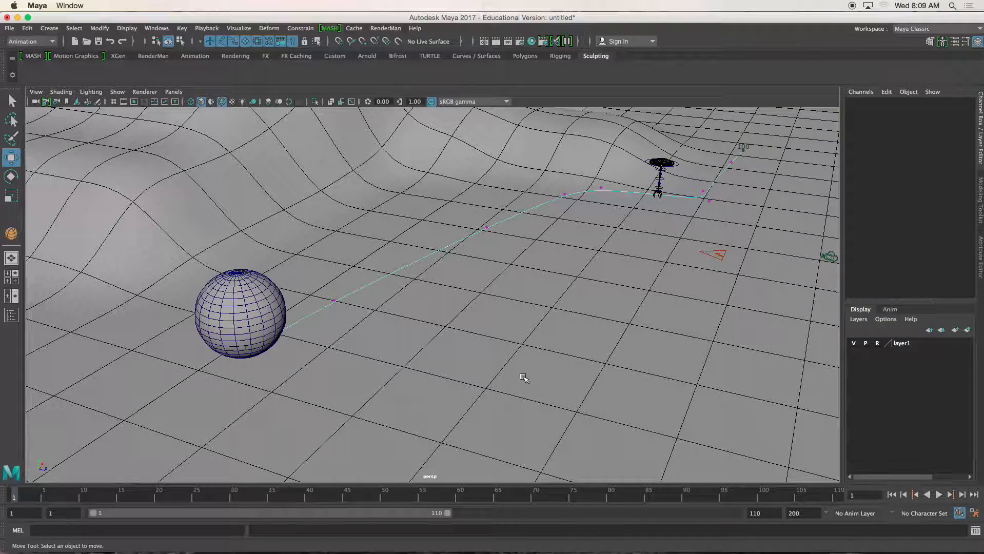
Switch the sphere to face selection, select a horizontal band of its side faces, and frame it in the front -Z view.
{"action": "left_click", "coordinate": [221, 285]}
{"action": "key", "text": "f"}
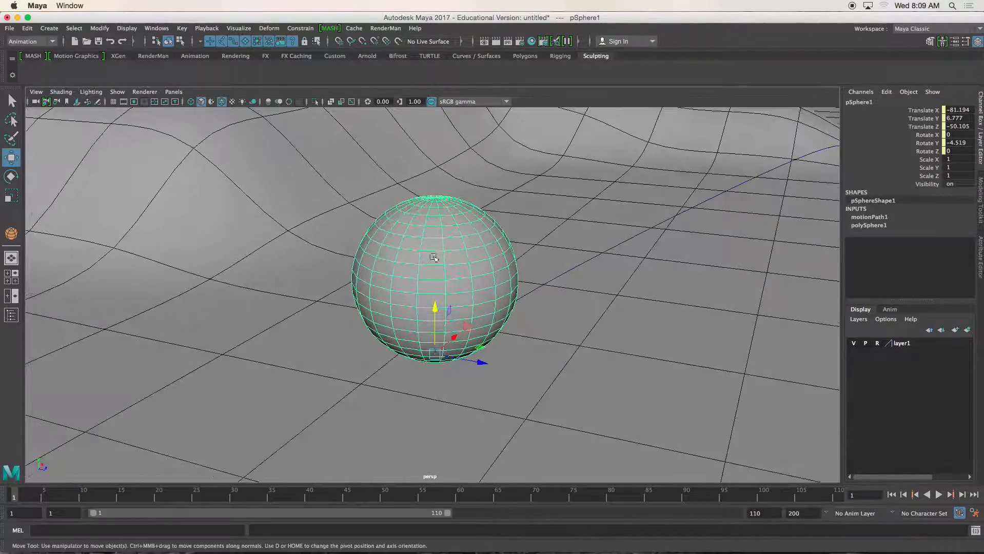
{"action": "right_click", "coordinate": [454, 254]}
{"action": "right_click_drag", "start_coordinate": [453, 271], "coordinate": [455, 282]}
{"action": "left_click_drag", "start_coordinate": [513, 275], "coordinate": [449, 281], "text": "alt"}
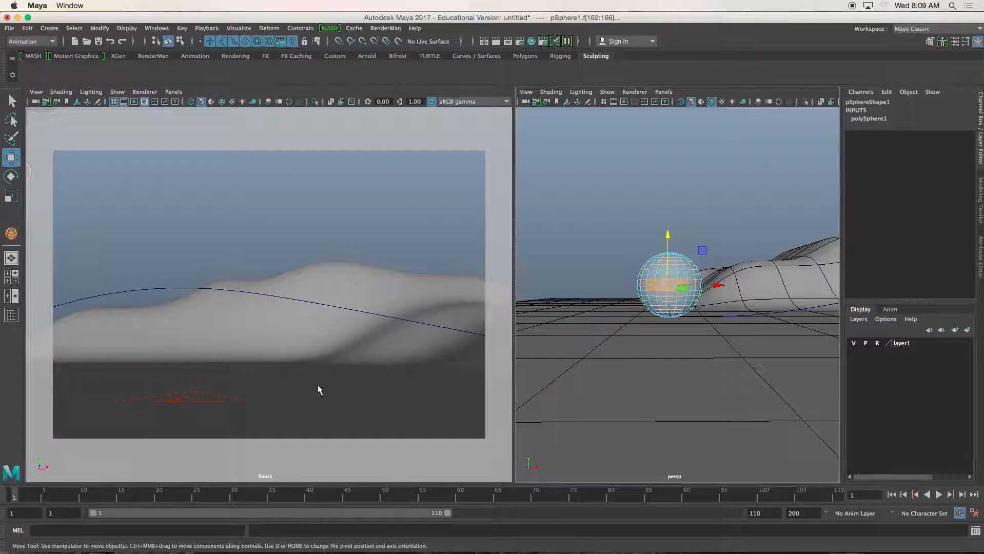
{"action": "key", "text": "space"}
{"action": "left_click_drag", "start_coordinate": [671, 333], "coordinate": [674, 354]}
{"action": "key", "text": "f"}
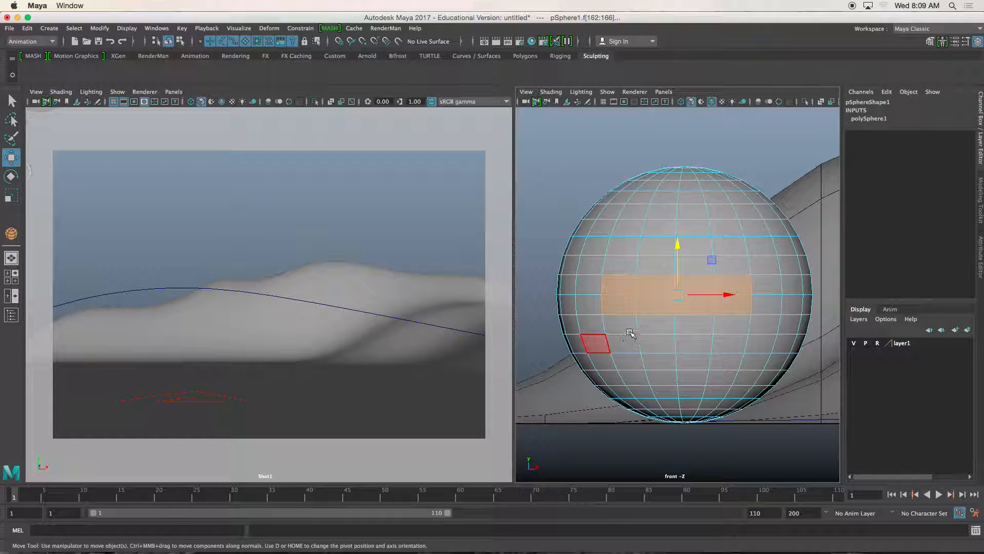
Refine the face band through the sphere in wireframe so both sides are selected, then return to the shaded perspective view.
{"action": "key", "text": "4"}
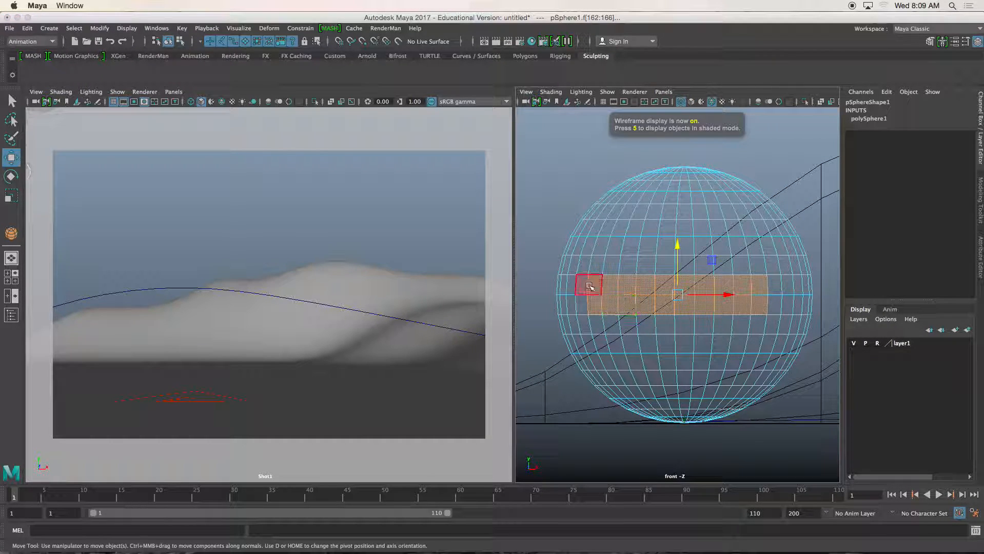
{"action": "left_click_drag", "start_coordinate": [617, 285], "coordinate": [607, 287], "text": "ctrl"}
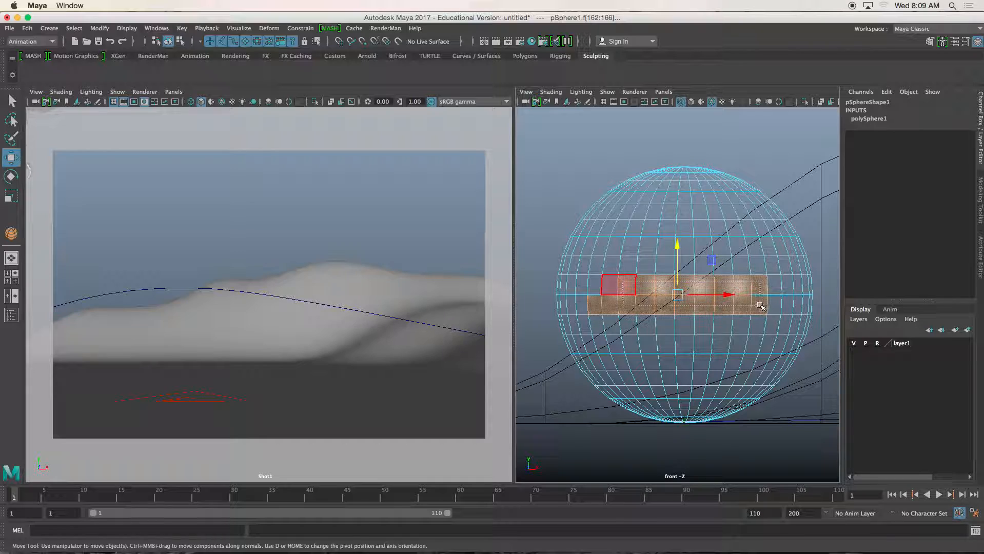
{"action": "left_click_drag", "start_coordinate": [760, 306], "coordinate": [761, 305]}
{"action": "key", "text": "space"}
{"action": "key", "text": "space"}
{"action": "left_click_drag", "start_coordinate": [616, 228], "coordinate": [617, 203]}
{"action": "left_click_drag", "start_coordinate": [527, 229], "coordinate": [533, 242], "text": "alt"}
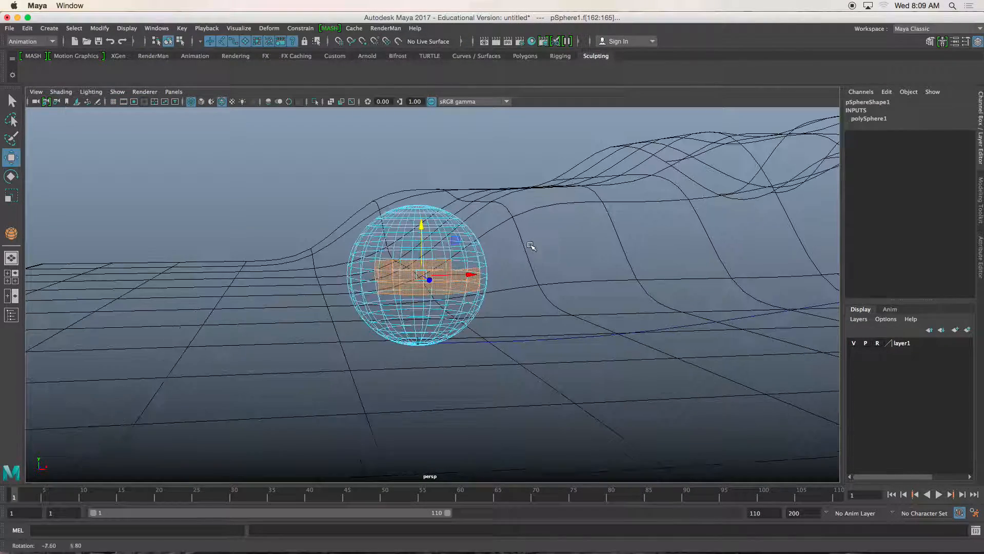
{"action": "key", "text": "5"}
{"action": "left_click_drag", "start_coordinate": [352, 293], "coordinate": [454, 317], "text": "alt"}
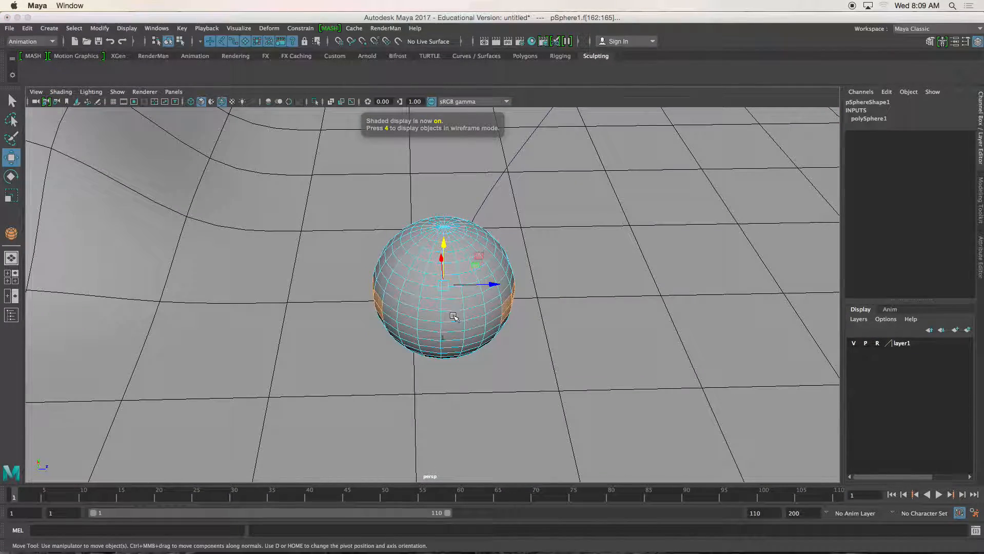
Extrude the selected side faces and scale them outward along Z into two wings.
{"action": "key", "text": "ctrl+e"}
{"action": "left_click_drag", "start_coordinate": [348, 301], "coordinate": [364, 308], "text": "alt"}
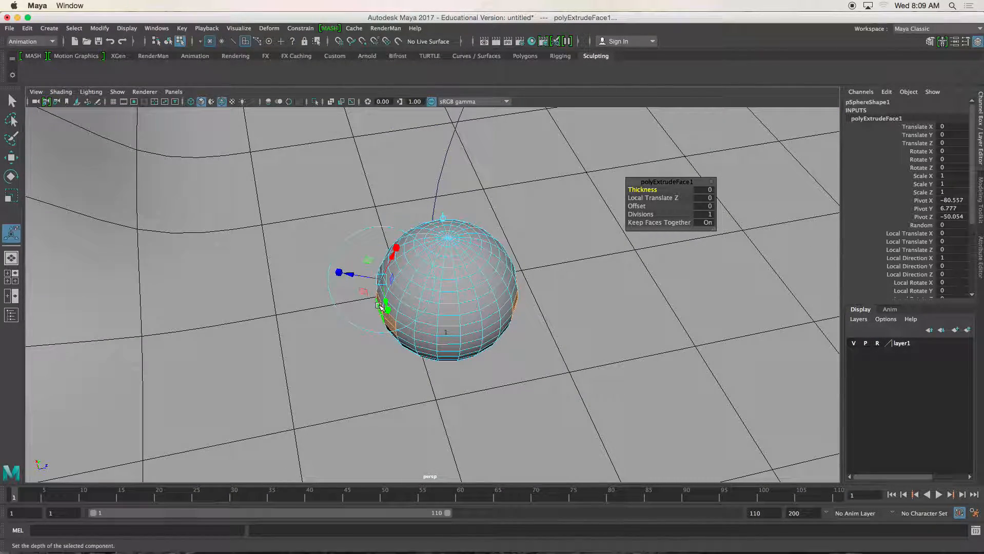
{"action": "key", "text": "r"}
{"action": "left_click_drag", "start_coordinate": [494, 281], "coordinate": [560, 275]}
{"action": "left_click_drag", "start_coordinate": [559, 275], "coordinate": [422, 241], "text": "alt"}
Move the wing-tip faces backward along X to sweep the wings, then return the sphere to object mode.
{"action": "key", "text": "w"}
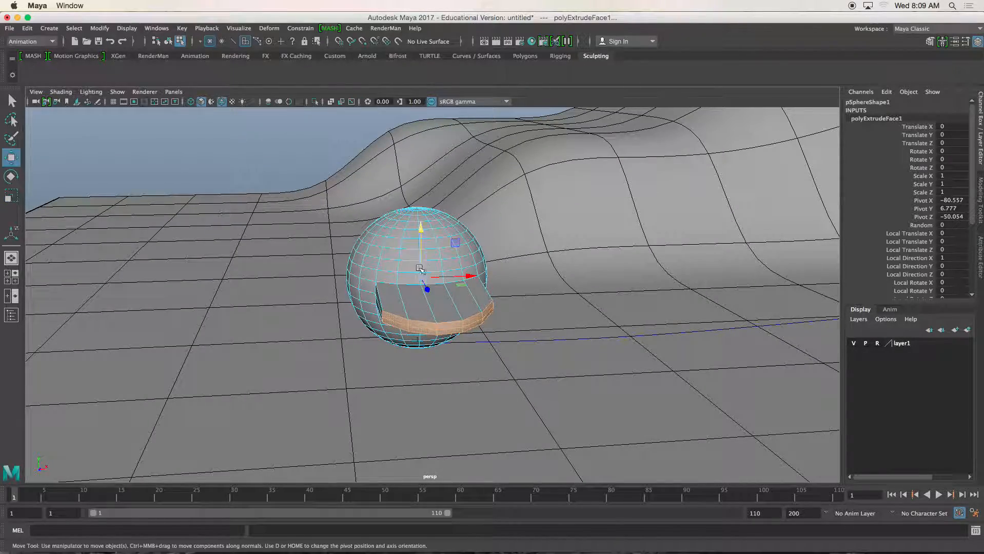
{"action": "left_click_drag", "start_coordinate": [414, 286], "coordinate": [406, 299], "text": "alt"}
{"action": "left_click_drag", "start_coordinate": [472, 275], "coordinate": [390, 273]}
{"action": "left_click_drag", "start_coordinate": [418, 221], "coordinate": [540, 242], "text": "alt"}
{"action": "right_click_drag", "start_coordinate": [387, 228], "coordinate": [409, 221]}
{"action": "left_click_drag", "start_coordinate": [416, 239], "coordinate": [632, 246], "text": "alt"}
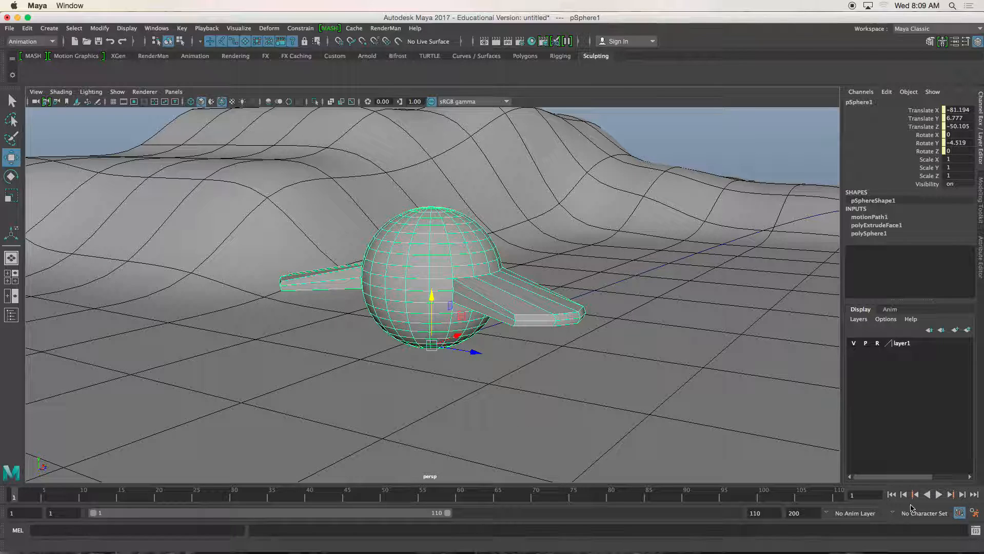
Play the animation and watch the winged sphere from behind as it follows the curve, then stop playback.
{"action": "left_click", "coordinate": [938, 496]}
{"action": "scroll", "coordinate": [705, 411], "scroll_direction": "down", "scroll_amount": 5}
{"action": "left_click_drag", "start_coordinate": [710, 400], "coordinate": [549, 334], "text": "alt"}
{"action": "middle_click_drag", "start_coordinate": [528, 264], "coordinate": [516, 310], "text": "alt"}
{"action": "left_click_drag", "start_coordinate": [513, 308], "coordinate": [468, 320], "text": "alt"}
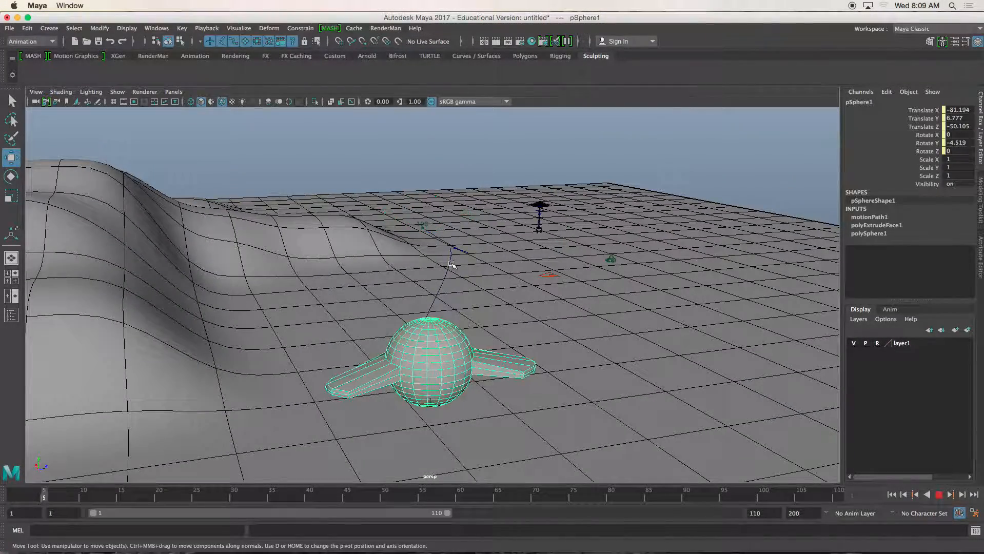
{"action": "left_click_drag", "start_coordinate": [463, 294], "coordinate": [461, 292], "text": "alt"}
{"action": "key", "text": "Escape"}
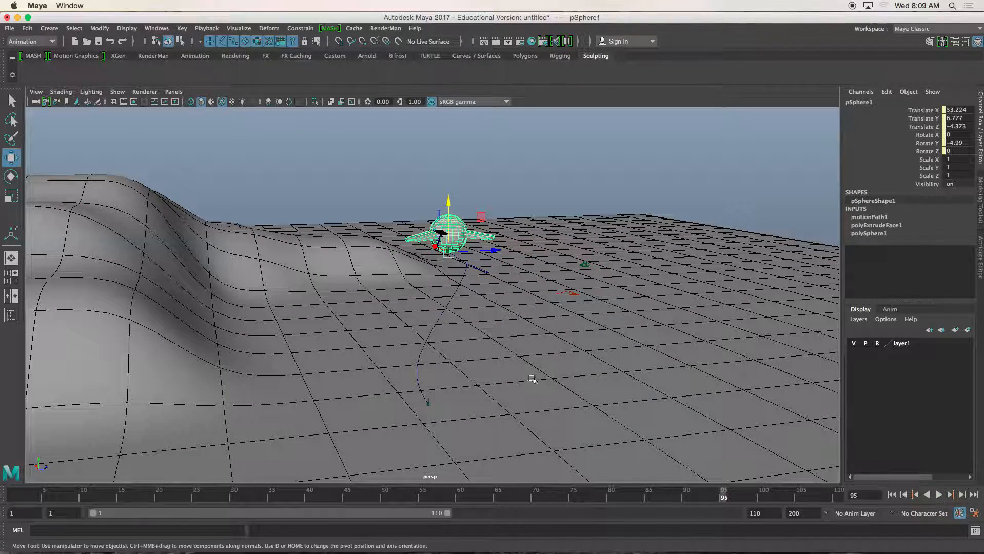
At frame 1, break the connections on the sphere's Rotate X, Y and Z and adjust them to 0.115, -4.405 and 0.115.
{"action": "left_click_drag", "start_coordinate": [38, 499], "coordinate": [13, 496]}
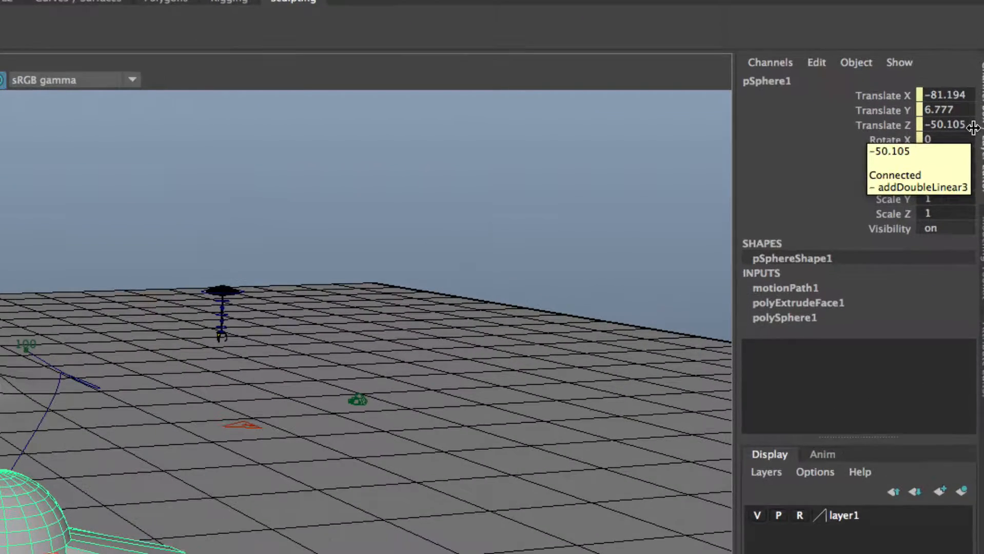
{"action": "left_click_drag", "start_coordinate": [881, 140], "coordinate": [879, 168]}
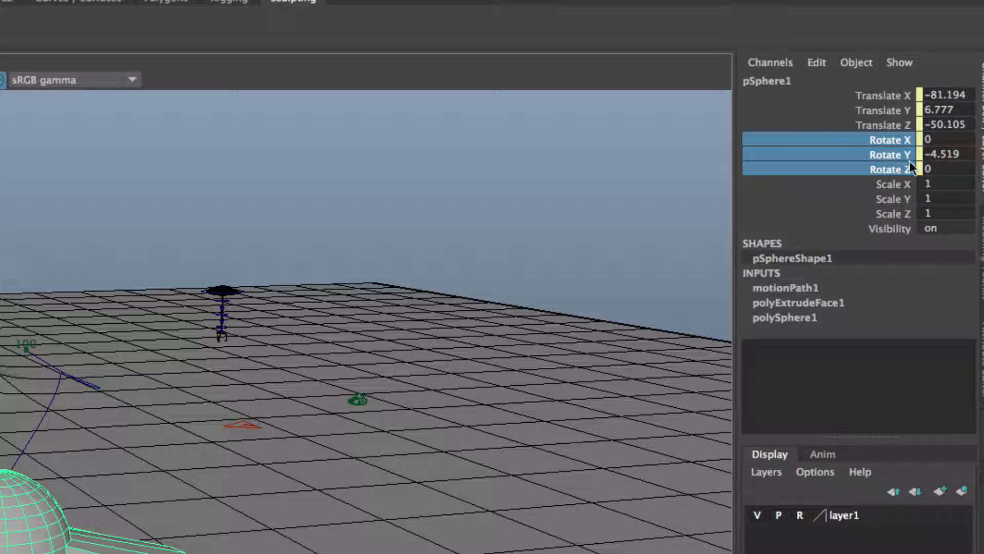
{"action": "right_click", "coordinate": [882, 145]}
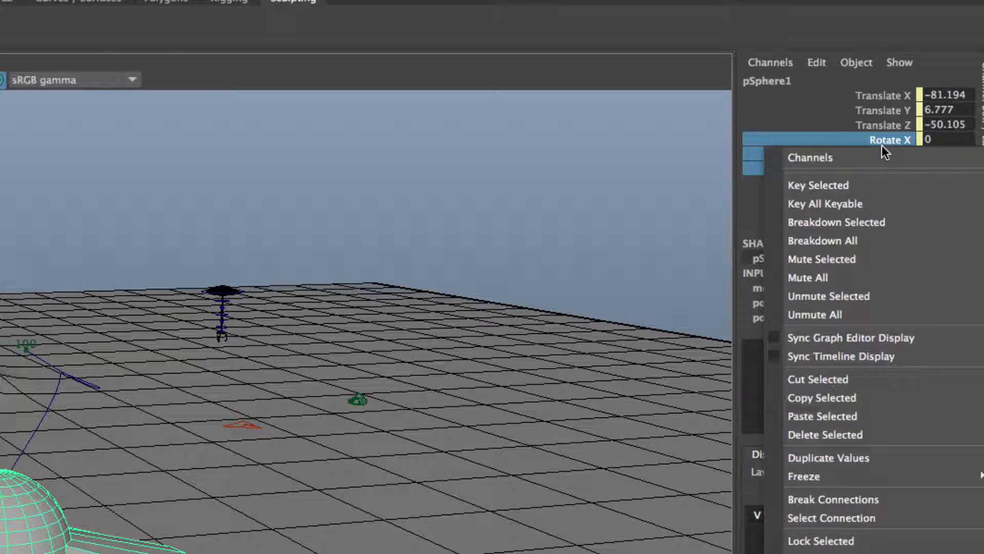
{"action": "left_click", "coordinate": [845, 499]}
{"action": "middle_click_drag", "start_coordinate": [430, 348], "coordinate": [436, 349]}
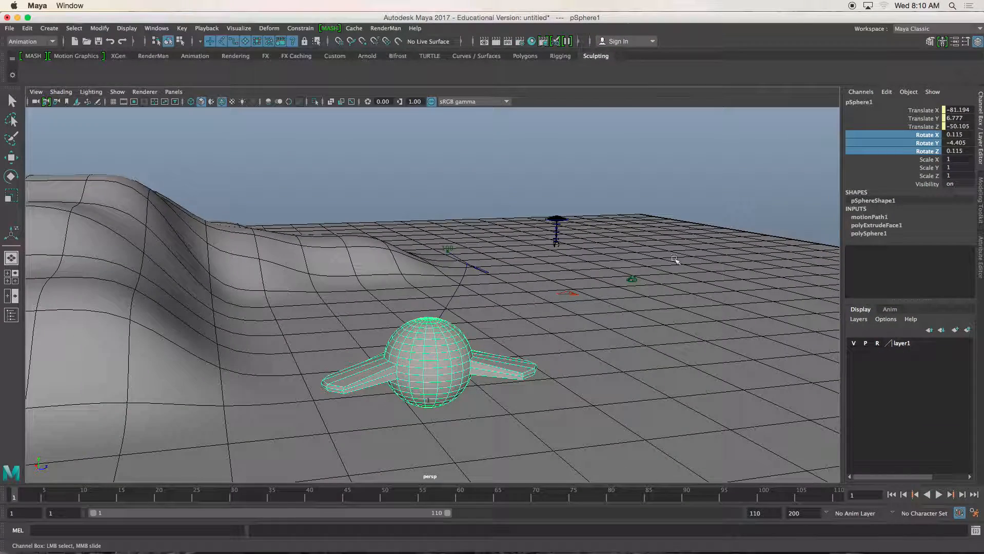
Play the animation from several angles to check how the sphere travels with its rotation disconnected from the path.
{"action": "left_click", "coordinate": [941, 497]}
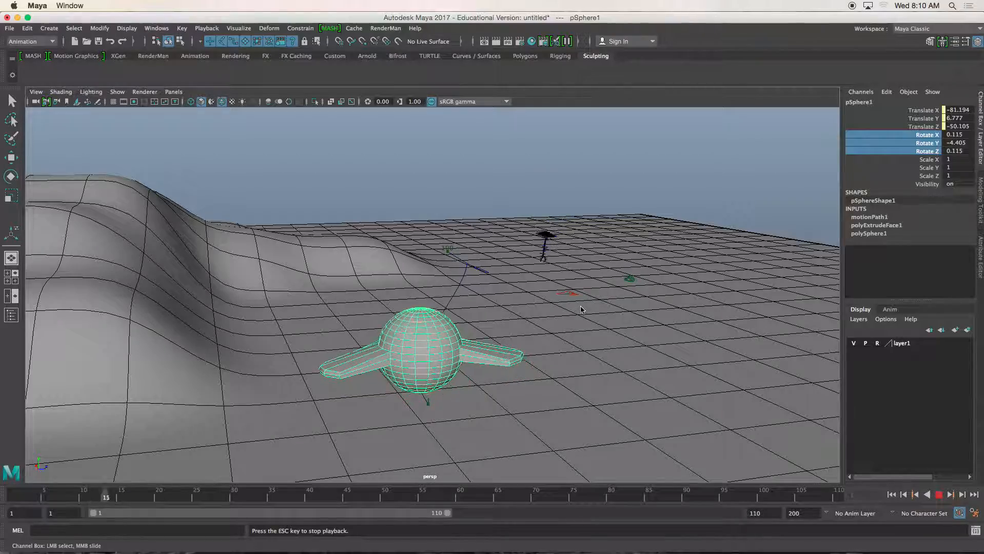
{"action": "left_click_drag", "start_coordinate": [584, 307], "coordinate": [573, 303], "text": "alt"}
{"action": "middle_click_drag", "start_coordinate": [573, 303], "coordinate": [440, 338], "text": "alt"}
{"action": "left_click_drag", "start_coordinate": [510, 303], "coordinate": [492, 312], "text": "alt"}
{"action": "middle_click_drag", "start_coordinate": [493, 312], "coordinate": [475, 320], "text": "alt"}
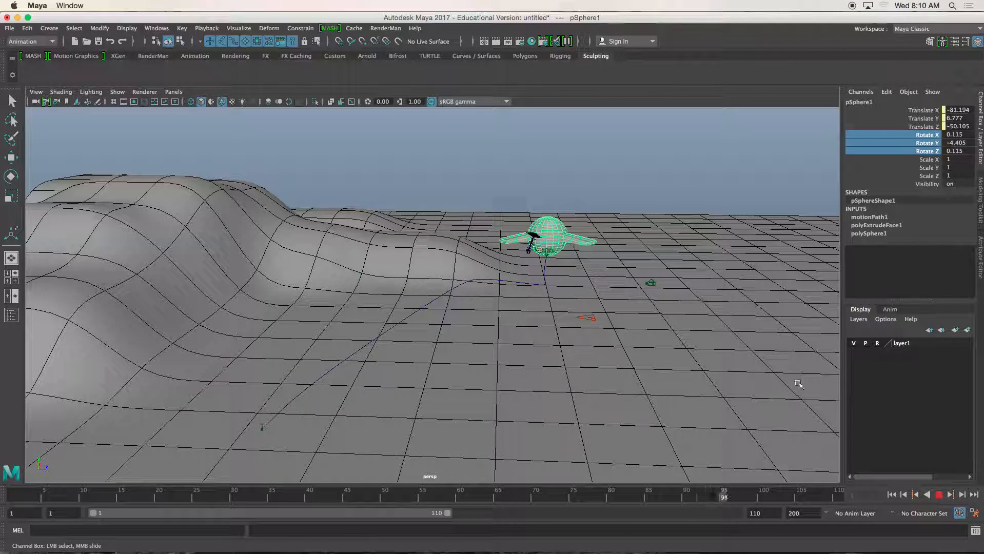
{"action": "left_click_drag", "start_coordinate": [558, 357], "coordinate": [581, 326], "text": "alt"}
{"action": "scroll", "coordinate": [590, 324], "scroll_direction": "up", "scroll_amount": 3}
{"action": "key", "text": "Escape"}
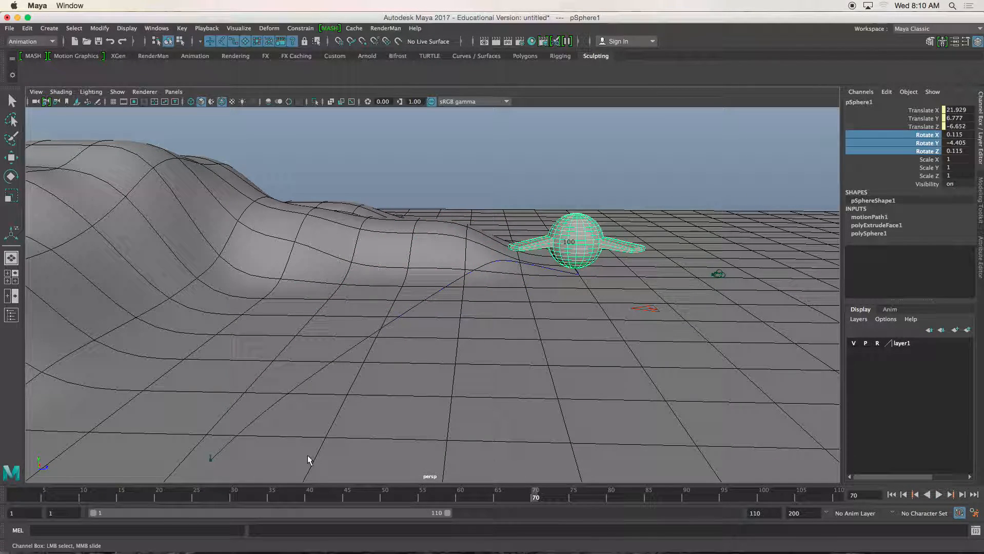
{"action": "key", "text": "alt+v"}
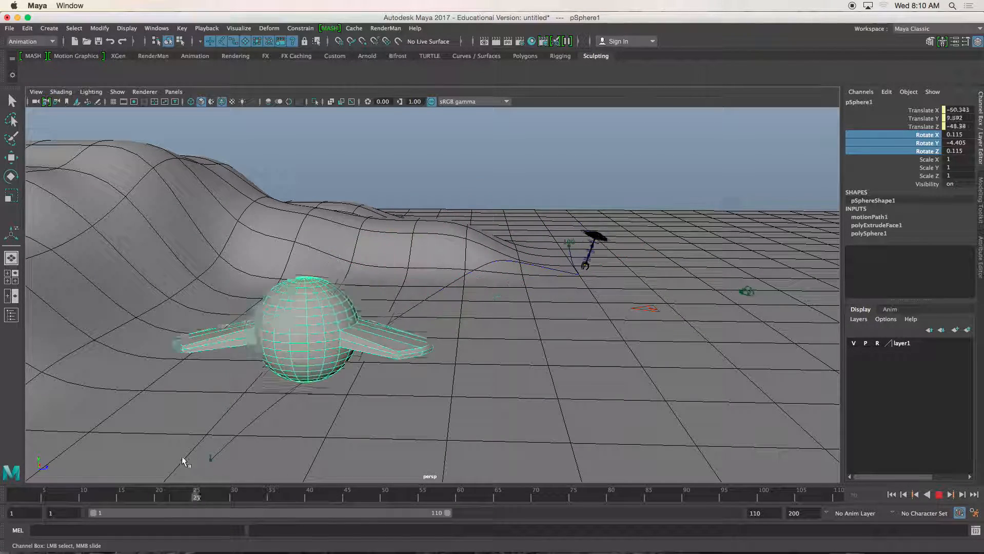
At frame 1, rotate the winged sphere to X 13.342, Y -35.349 and Z -0.102.
{"action": "key", "text": "e"}
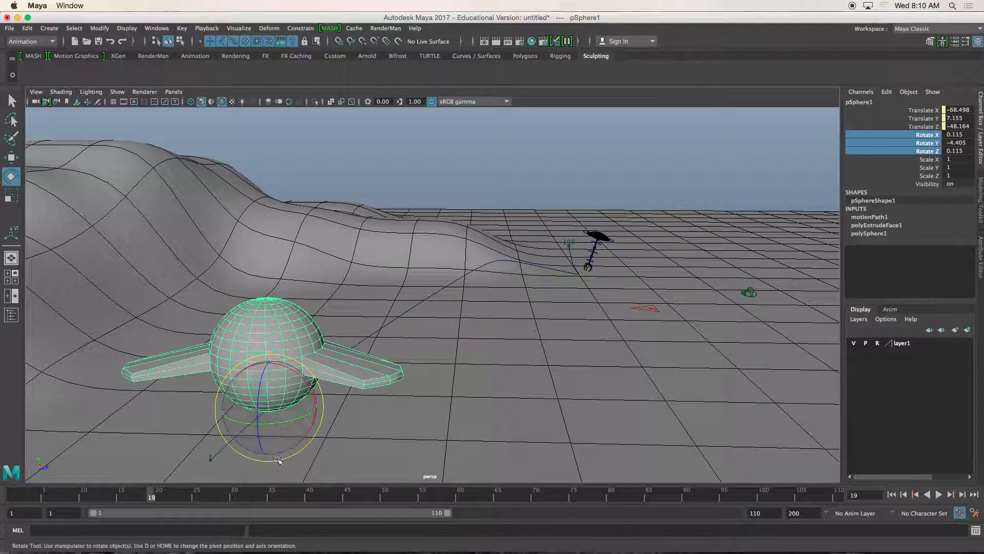
{"action": "key", "text": "alt+v"}
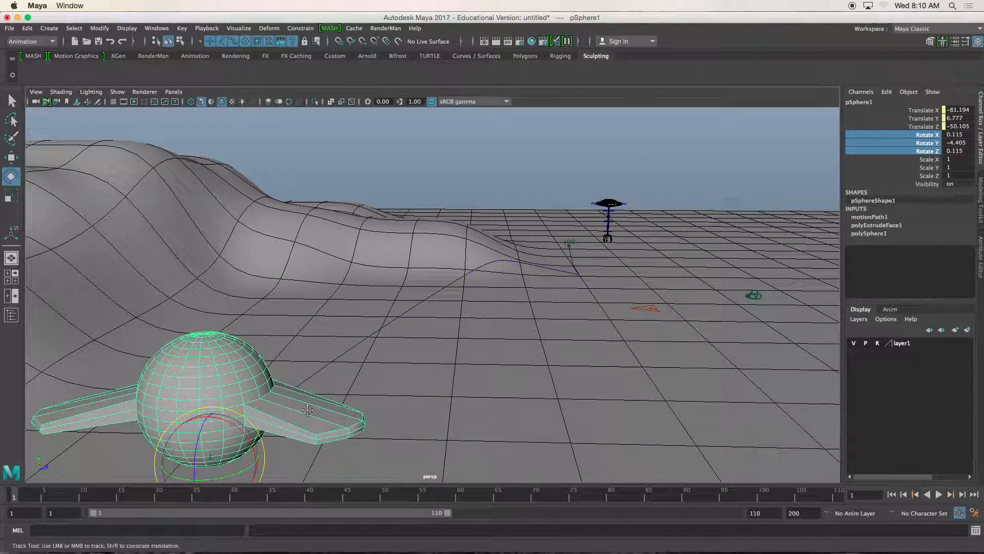
{"action": "middle_click_drag", "start_coordinate": [308, 411], "coordinate": [311, 338], "text": "alt"}
{"action": "left_click_drag", "start_coordinate": [311, 339], "coordinate": [338, 312], "text": "alt"}
{"action": "left_click_drag", "start_coordinate": [256, 369], "coordinate": [214, 409], "text": "alt"}
{"action": "left_click_drag", "start_coordinate": [222, 400], "coordinate": [249, 364], "text": "alt"}
Key the sphere at frame 1, scrub the timeline to check its motion, and undo the key.
{"action": "key", "text": "s"}
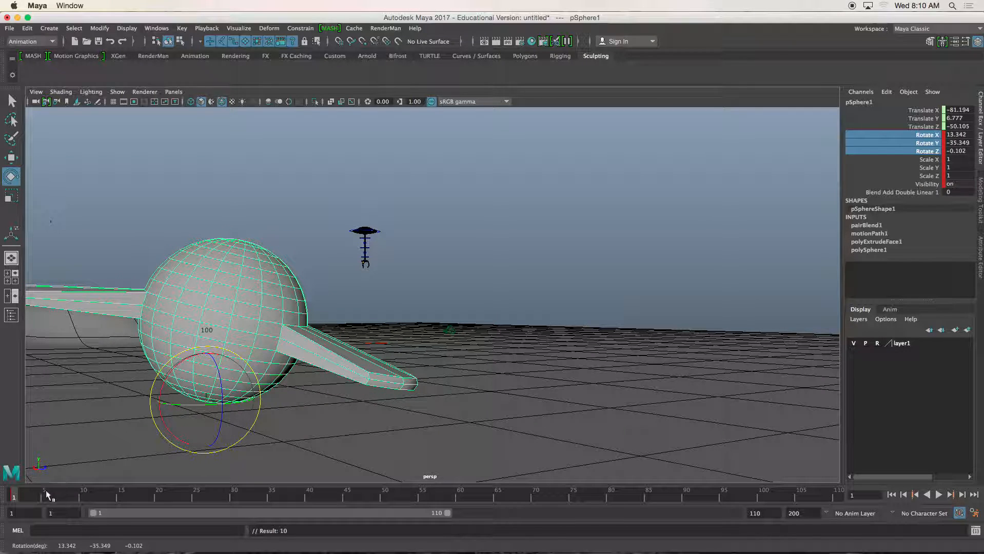
{"action": "left_click_drag", "start_coordinate": [18, 494], "coordinate": [325, 488]}
{"action": "left_click_drag", "start_coordinate": [351, 444], "coordinate": [238, 401], "text": "alt"}
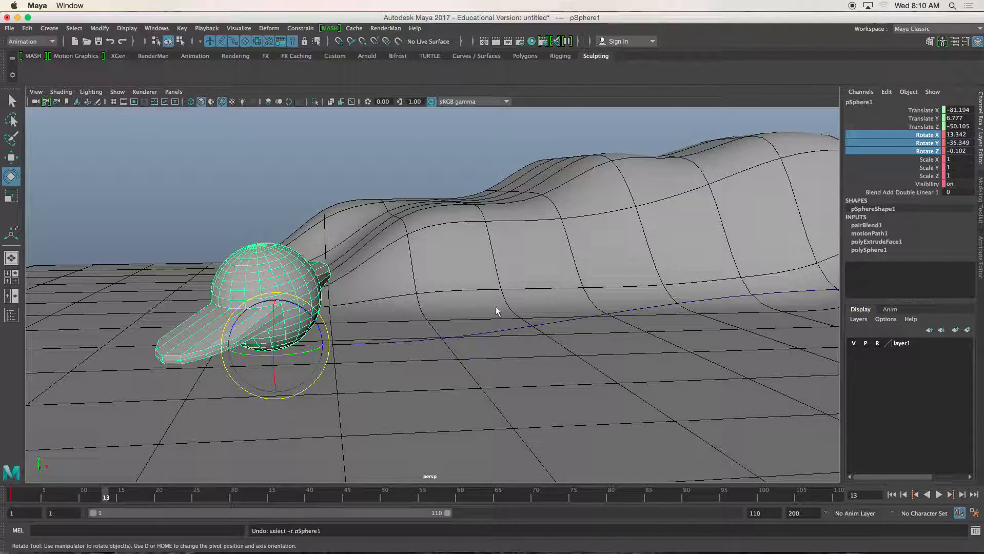
{"action": "key", "text": "s"}
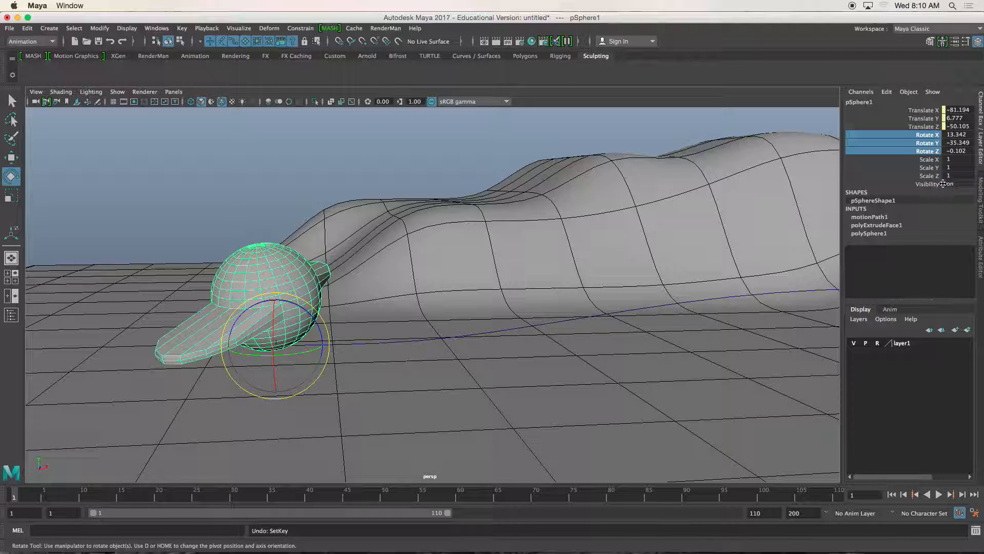
Set a keyframe on all of the winged sphere's keyable channels at frame 1.
{"action": "left_click_drag", "start_coordinate": [550, 245], "coordinate": [560, 248], "text": "alt"}
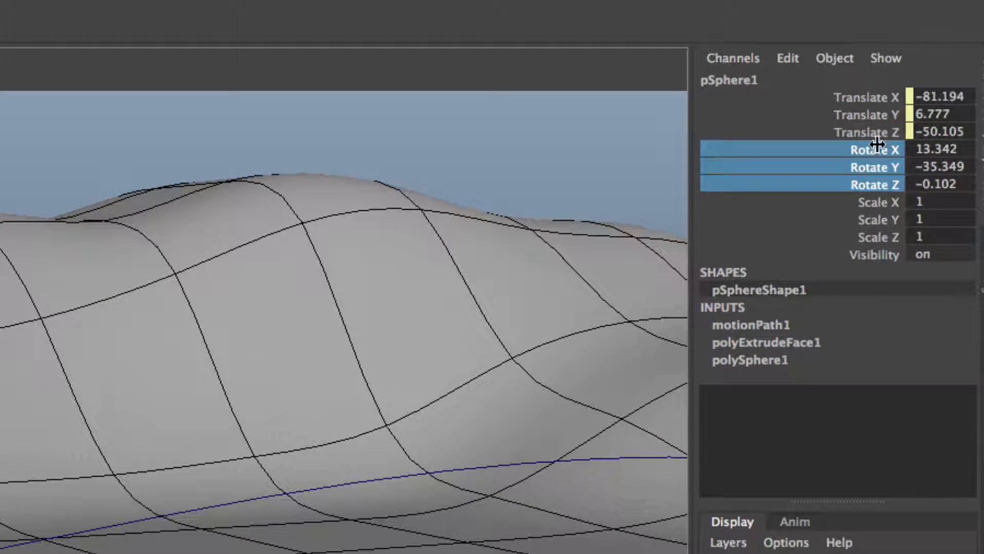
{"action": "key", "text": "s"}
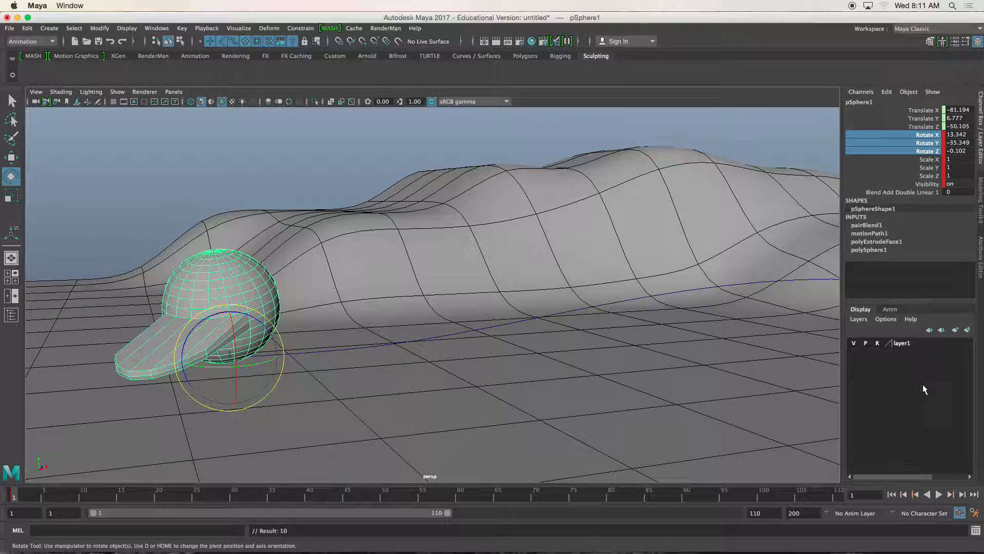
Play the animation briefly and undo the keyframe set on all of the winged sphere's channels at frame 1.
{"action": "left_click", "coordinate": [938, 494]}
{"action": "left_click", "coordinate": [940, 494]}
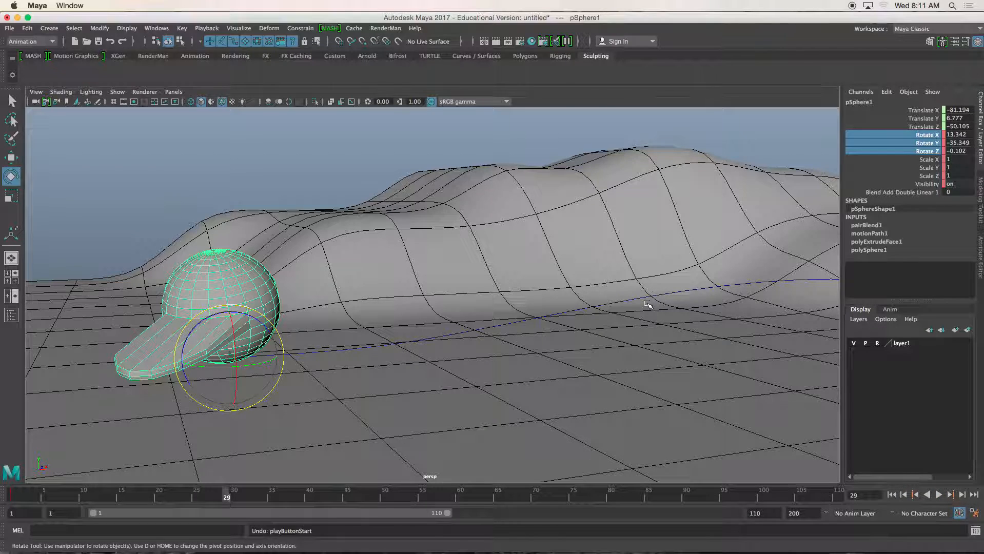
{"action": "key", "text": "s"}
{"action": "left_click_drag", "start_coordinate": [95, 492], "coordinate": [2, 485]}
{"action": "key", "text": "alt+v"}
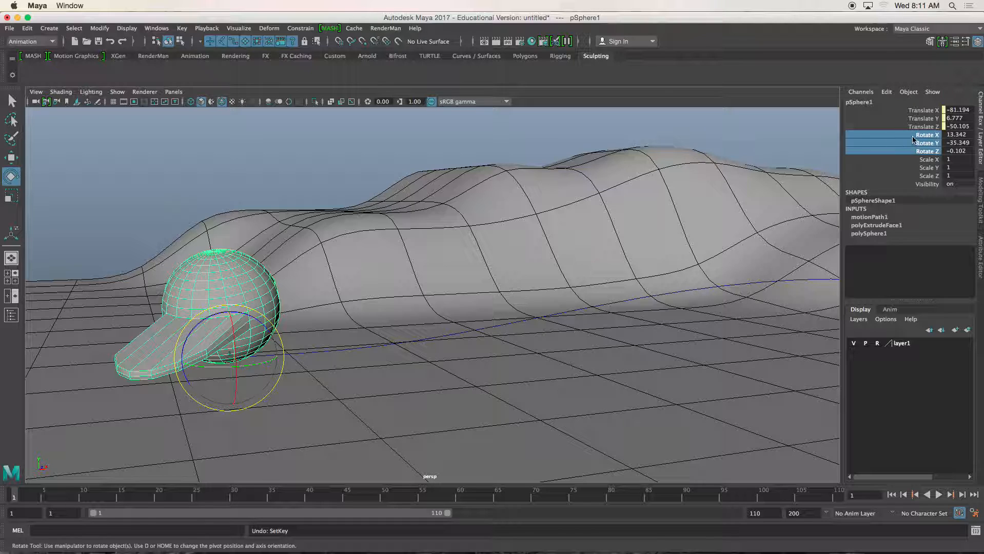
Key only the winged sphere's Rotate X, Y and Z channels at frame 1.
{"action": "left_click_drag", "start_coordinate": [913, 138], "coordinate": [908, 148]}
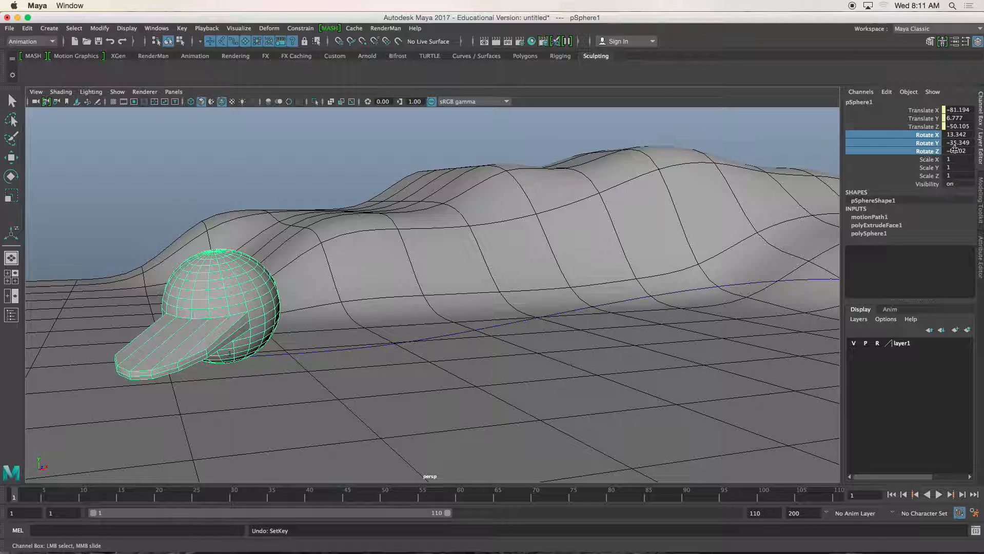
{"action": "right_click", "coordinate": [886, 149]}
{"action": "left_click", "coordinate": [887, 168]}
At frame 35, rotate the winged sphere to X -16.743, Y -33.896 and Z 7.018, and key its rotation channels.
{"action": "left_click_drag", "start_coordinate": [19, 495], "coordinate": [271, 494]}
{"action": "left_click_drag", "start_coordinate": [450, 319], "coordinate": [549, 306], "text": "alt"}
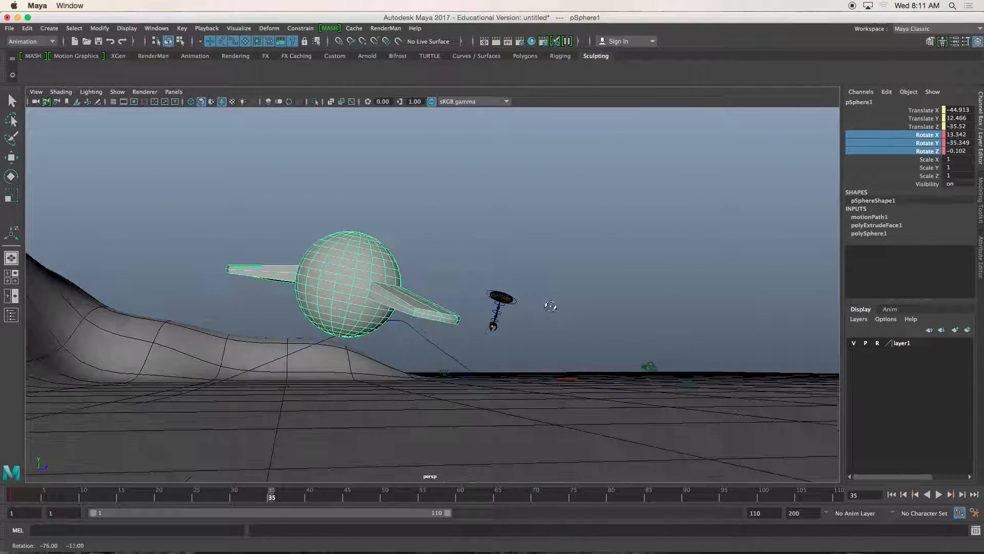
{"action": "key", "text": "e"}
{"action": "middle_click_drag", "start_coordinate": [510, 267], "coordinate": [482, 272], "text": "alt"}
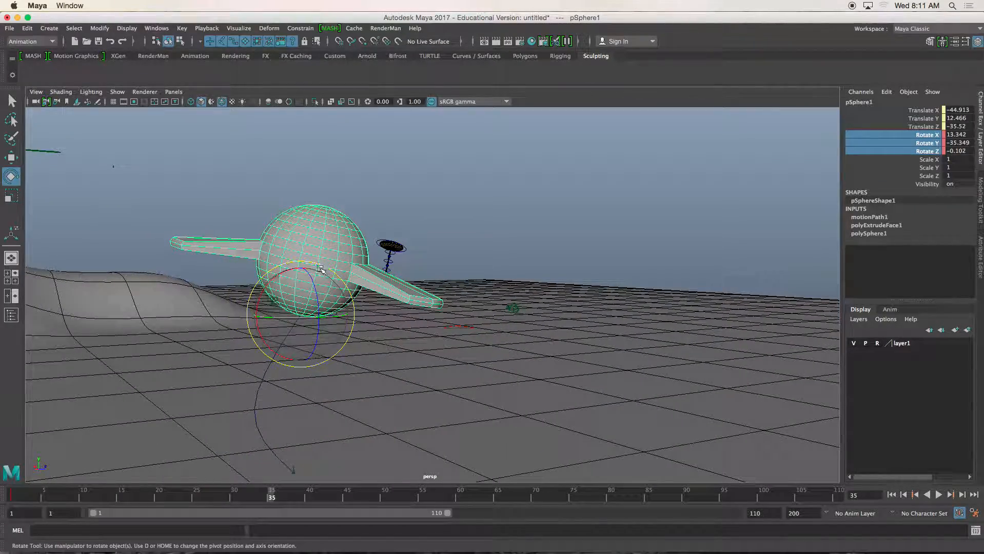
{"action": "left_click_drag", "start_coordinate": [330, 267], "coordinate": [302, 261]}
{"action": "left_click_drag", "start_coordinate": [302, 262], "coordinate": [317, 252], "text": "alt"}
{"action": "left_click_drag", "start_coordinate": [285, 324], "coordinate": [354, 336]}
{"action": "middle_click_drag", "start_coordinate": [354, 336], "coordinate": [489, 339], "text": "alt"}
{"action": "left_click_drag", "start_coordinate": [489, 339], "coordinate": [311, 339], "text": "alt"}
{"action": "left_click_drag", "start_coordinate": [412, 342], "coordinate": [425, 341]}
{"action": "left_click_drag", "start_coordinate": [424, 341], "coordinate": [419, 363], "text": "alt"}
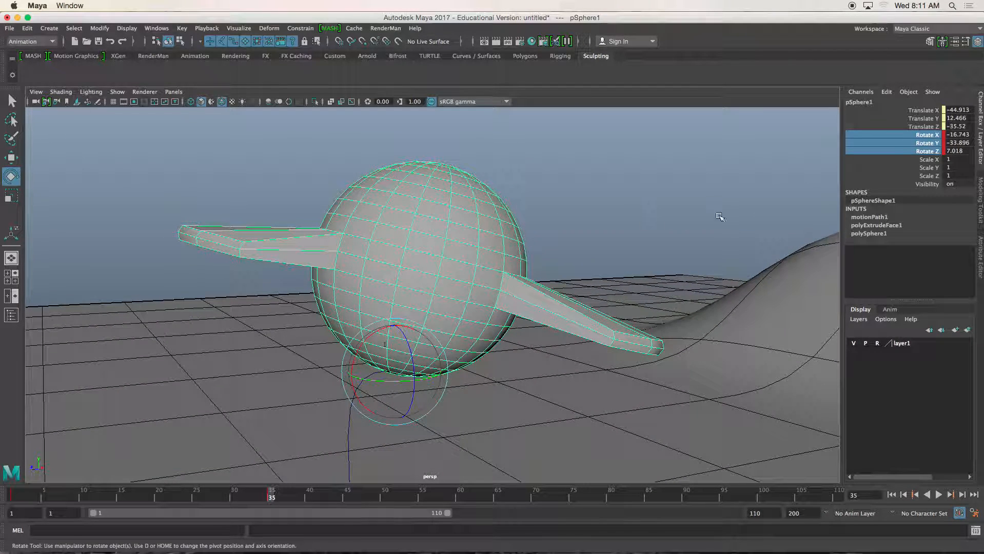
{"action": "right_click", "coordinate": [895, 146]}
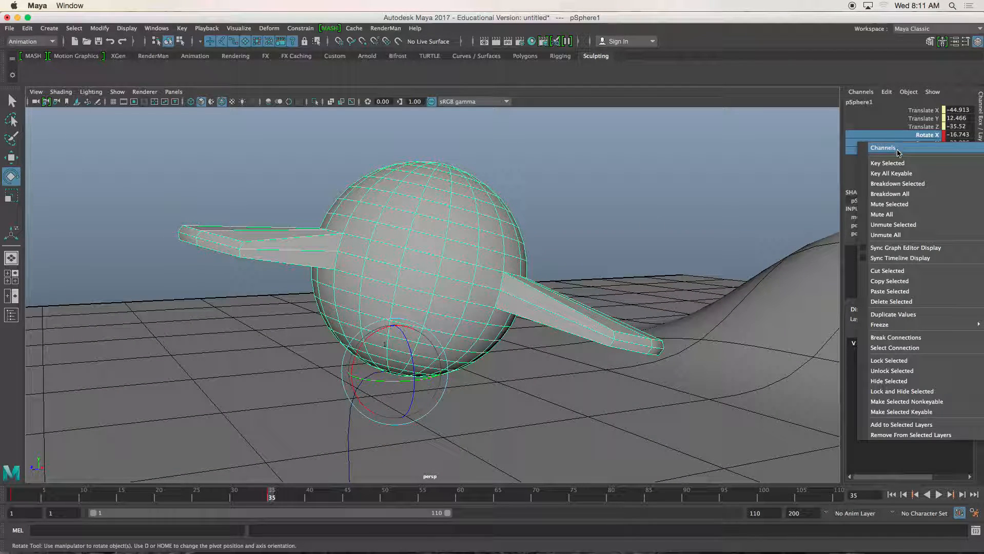
{"action": "left_click", "coordinate": [888, 163]}
At frame 52, bank the winged sphere to X 20.436, Y -30.997 and Z -14.718, and key its rotation.
{"action": "left_click_drag", "start_coordinate": [271, 497], "coordinate": [377, 497]}
{"action": "left_click_drag", "start_coordinate": [426, 363], "coordinate": [430, 355], "text": "alt"}
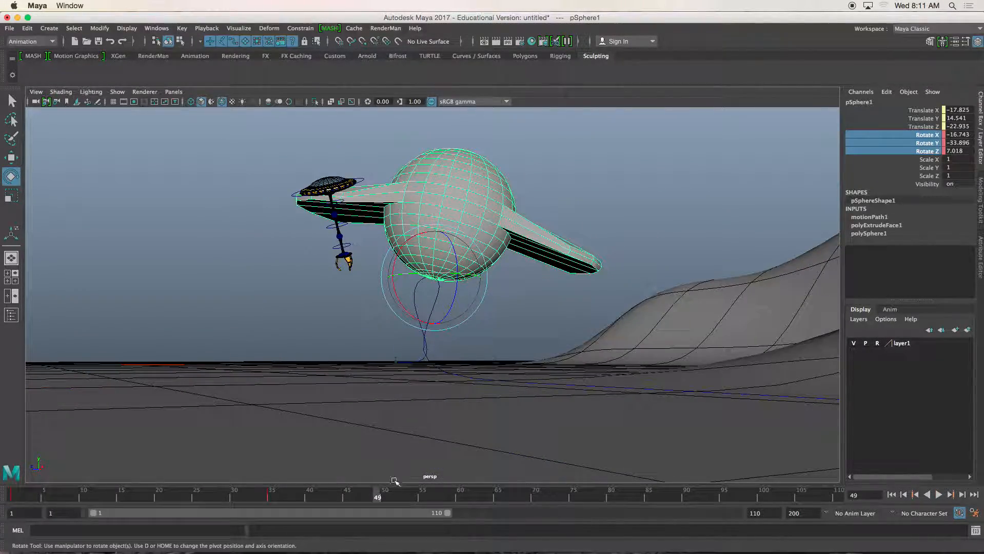
{"action": "left_click_drag", "start_coordinate": [382, 497], "coordinate": [401, 498]}
{"action": "left_click_drag", "start_coordinate": [403, 248], "coordinate": [334, 257]}
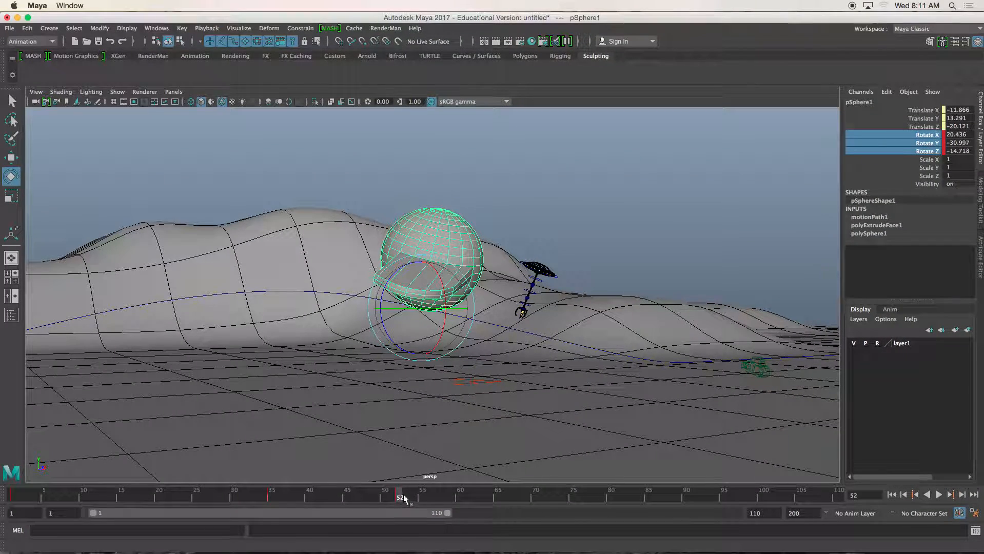
At frame 69, rotate the winged sphere to X -5.881, Y -20.465 and Z -4.733, and key its rotation channels.
{"action": "left_click_drag", "start_coordinate": [404, 499], "coordinate": [528, 496]}
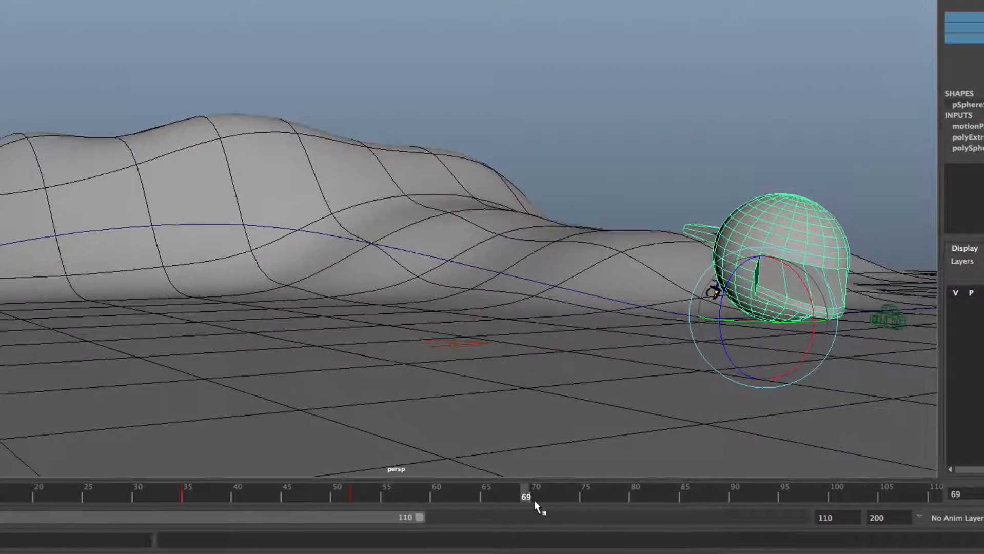
{"action": "left_click_drag", "start_coordinate": [677, 399], "coordinate": [574, 397], "text": "alt"}
{"action": "left_click_drag", "start_coordinate": [565, 269], "coordinate": [560, 245]}
{"action": "key", "text": "shift+e"}
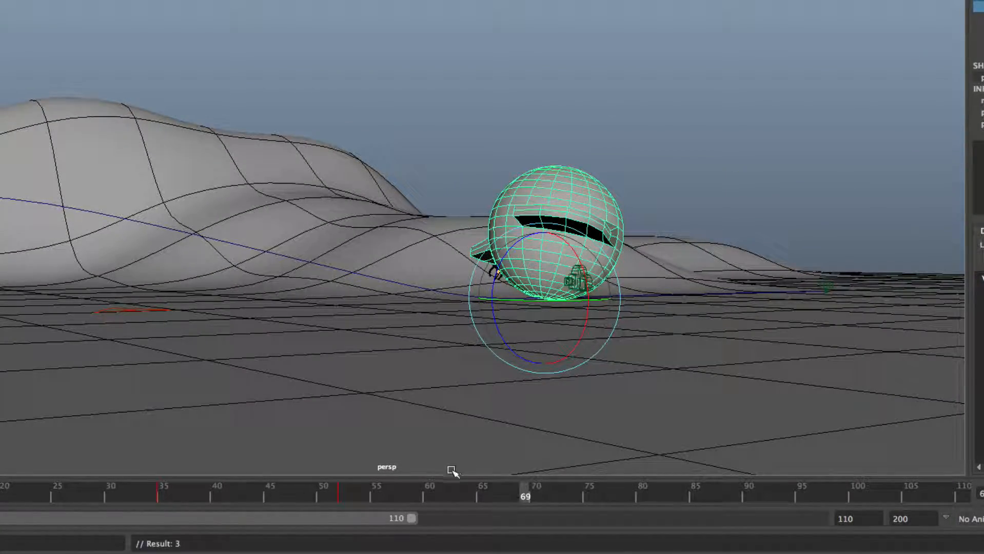
{"action": "left_click_drag", "start_coordinate": [493, 329], "coordinate": [322, 277], "text": "alt"}
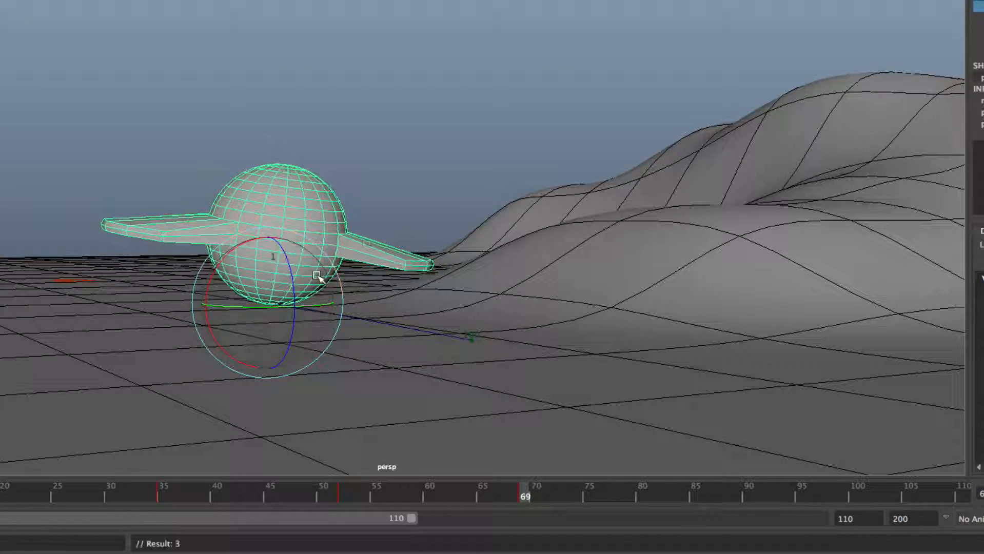
{"action": "key", "text": "shift+e"}
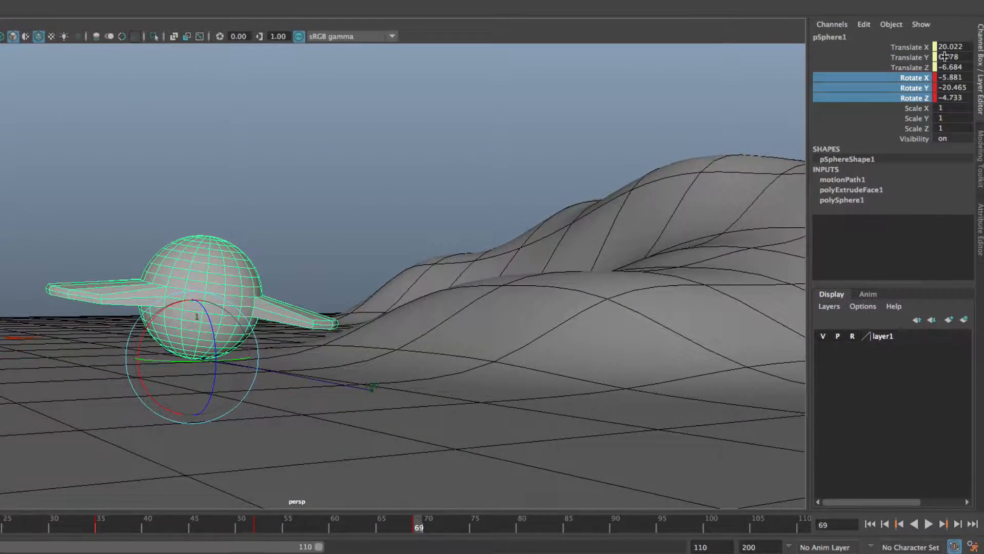
{"action": "right_click", "coordinate": [881, 85]}
{"action": "left_click", "coordinate": [871, 106]}
Play the animation from the start at different angles to check the sphere's keyed rotation along the path.
{"action": "left_click_drag", "start_coordinate": [417, 521], "coordinate": [597, 522]}
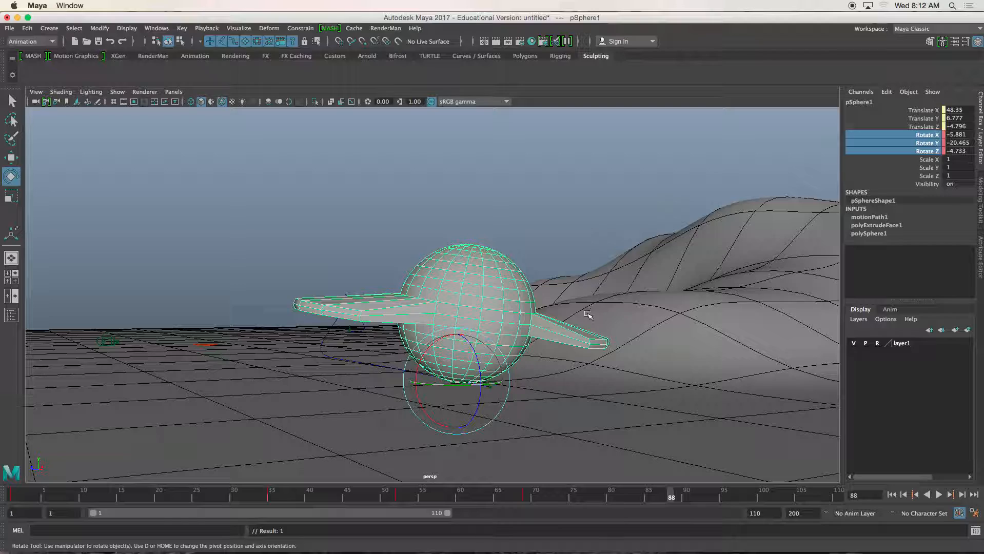
{"action": "scroll", "coordinate": [580, 318], "scroll_direction": "down", "scroll_amount": 5}
{"action": "left_click_drag", "start_coordinate": [533, 324], "coordinate": [550, 329], "text": "alt"}
{"action": "left_click", "coordinate": [892, 496]}
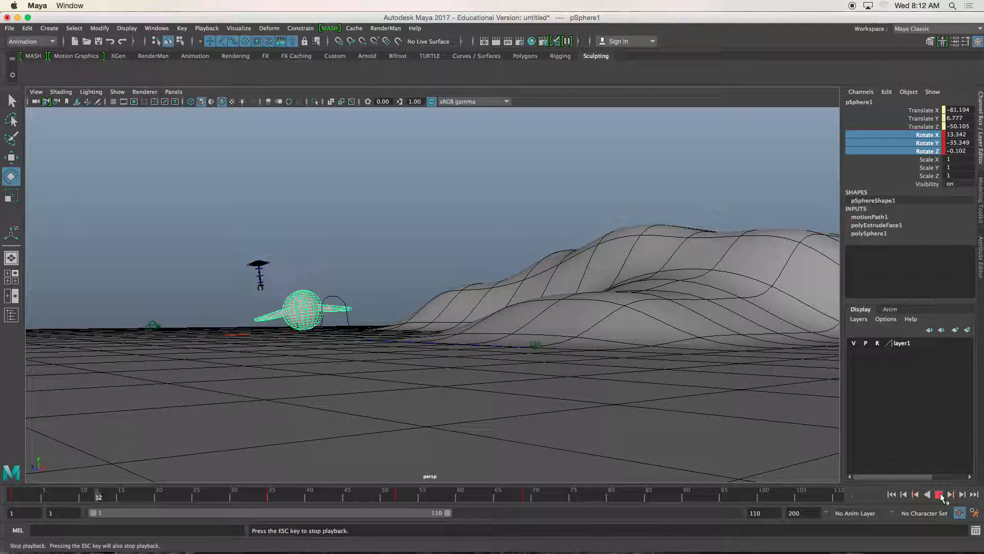
{"action": "left_click_drag", "start_coordinate": [585, 392], "coordinate": [623, 395], "text": "alt"}
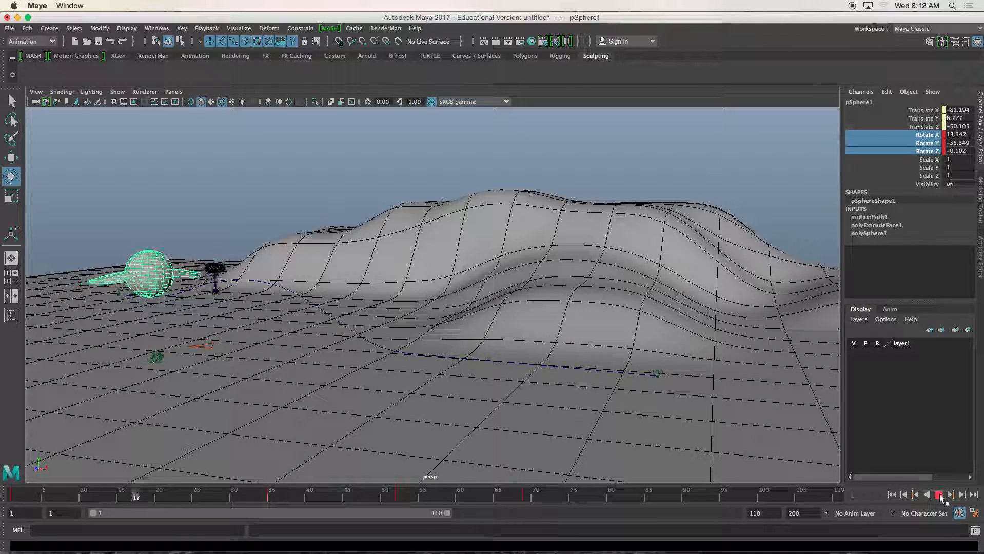
{"action": "left_click", "coordinate": [940, 496]}
Set the Time of the position marker at the end of the motion path to 50.
{"action": "left_click", "coordinate": [660, 378]}
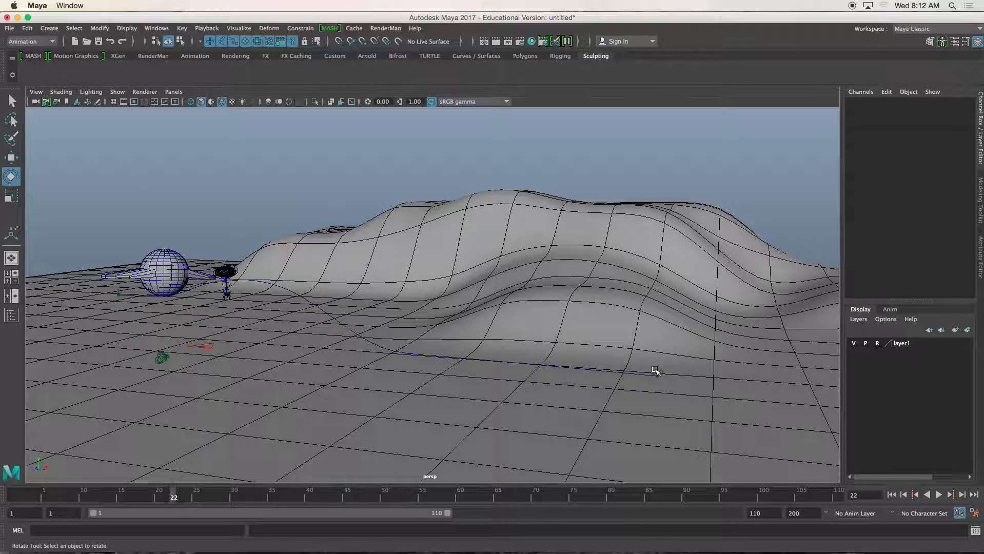
{"action": "left_click", "coordinate": [659, 378]}
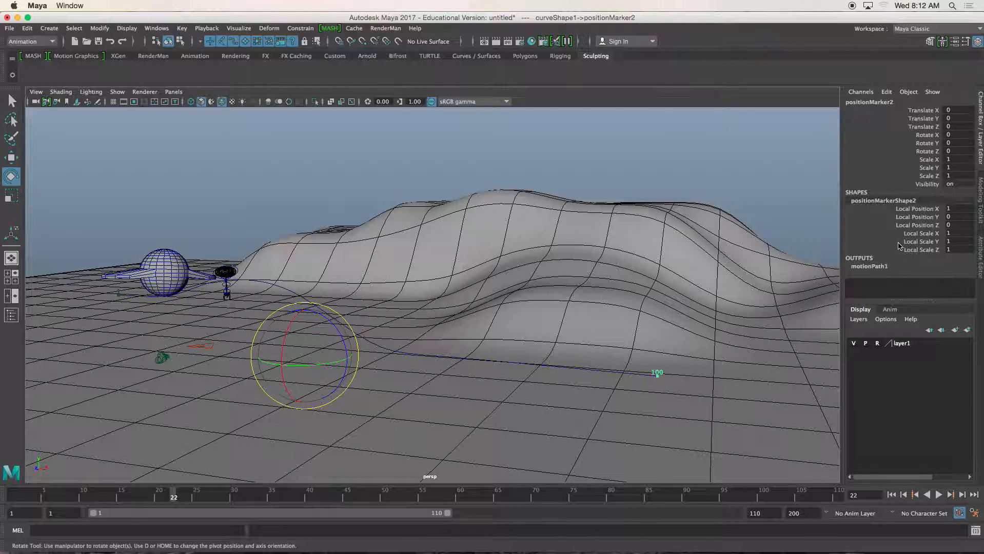
{"action": "left_click", "coordinate": [980, 200]}
{"action": "left_click", "coordinate": [981, 251]}
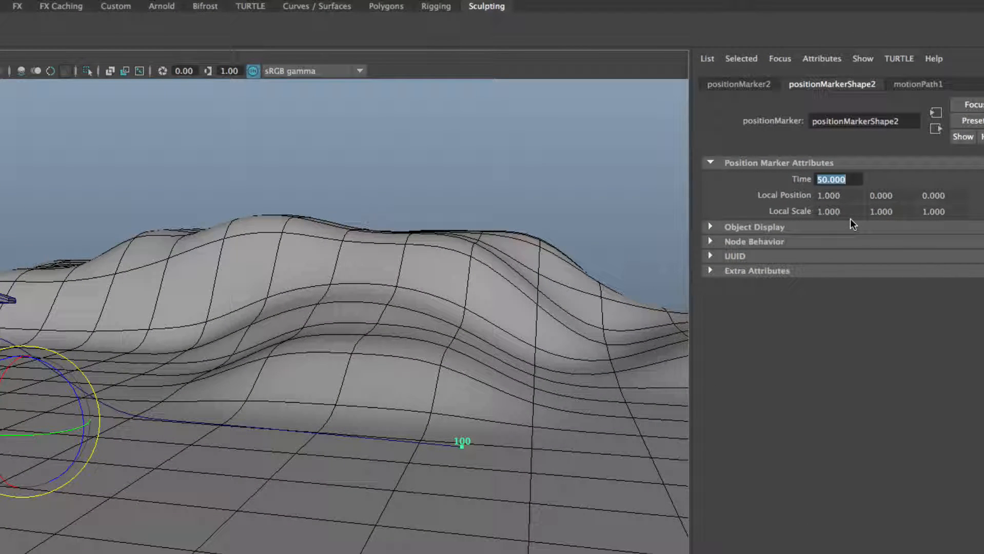
{"action": "left_click", "coordinate": [546, 197]}
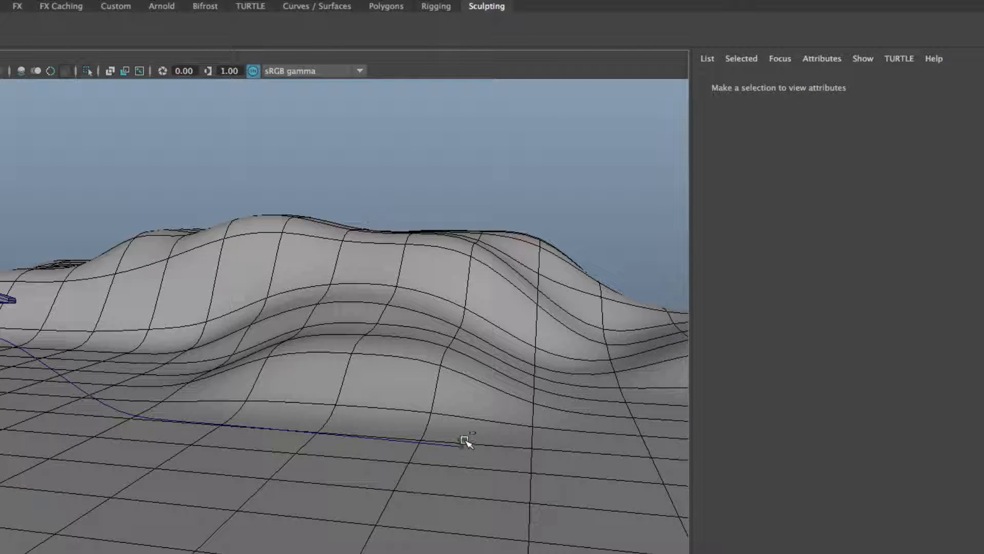
{"action": "left_click", "coordinate": [462, 444]}
Try a Time of 80 on the position marker at the path's start and scrub the timeline to check it.
{"action": "middle_click_drag", "start_coordinate": [397, 399], "coordinate": [590, 396], "text": "alt"}
{"action": "left_click_drag", "start_coordinate": [372, 373], "coordinate": [379, 383], "text": "alt"}
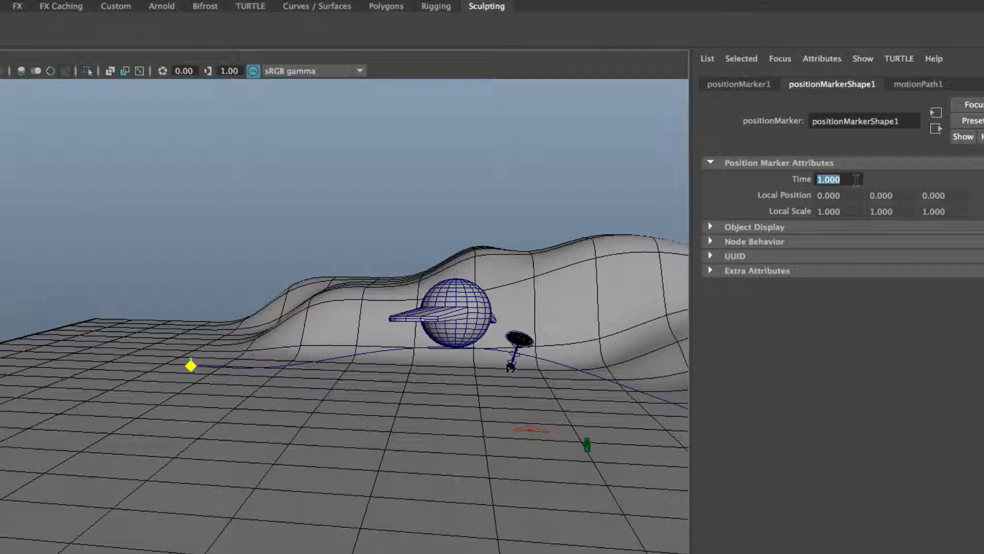
{"action": "type", "text": "80"}
{"action": "key", "text": "Return"}
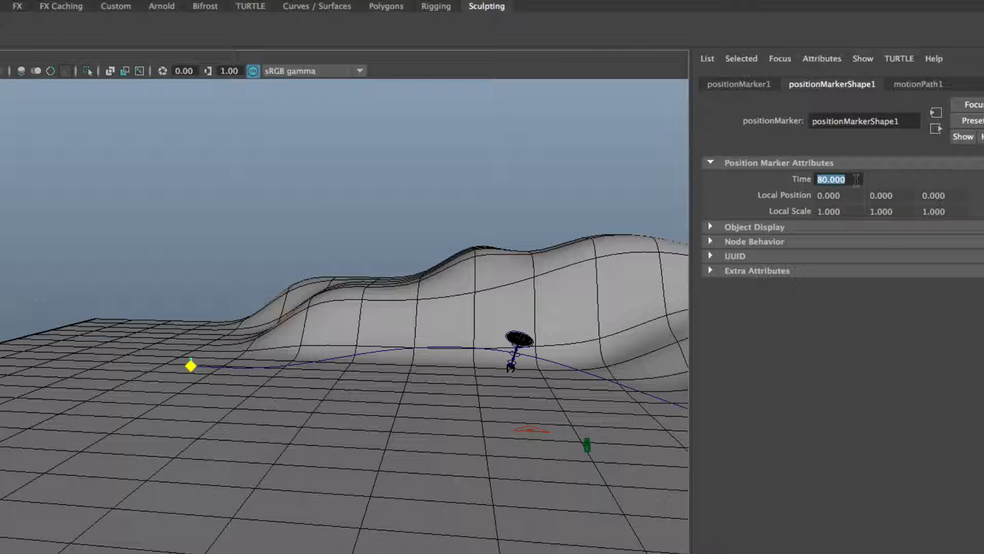
{"action": "left_click", "coordinate": [269, 272]}
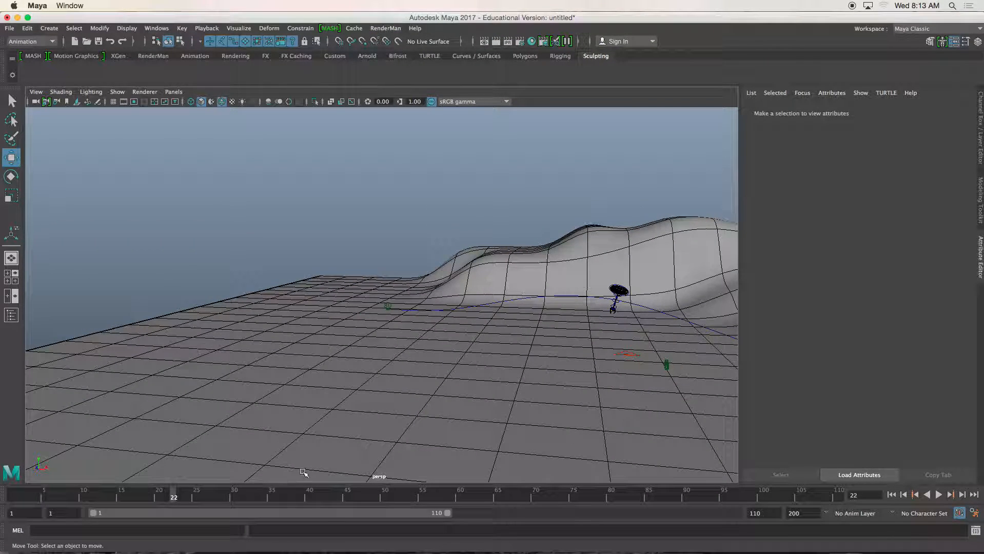
{"action": "left_click_drag", "start_coordinate": [302, 472], "coordinate": [233, 461], "text": "alt"}
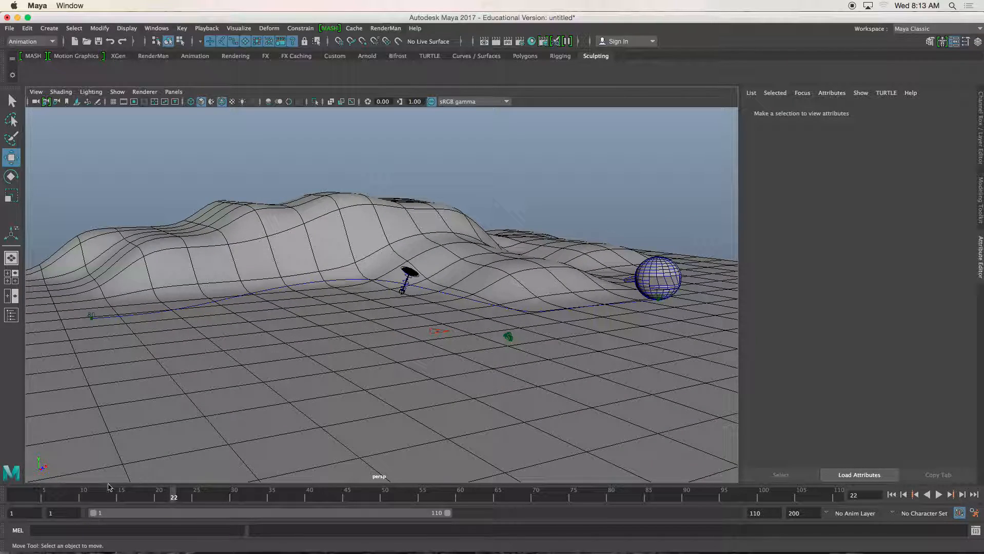
{"action": "left_click_drag", "start_coordinate": [175, 495], "coordinate": [113, 478]}
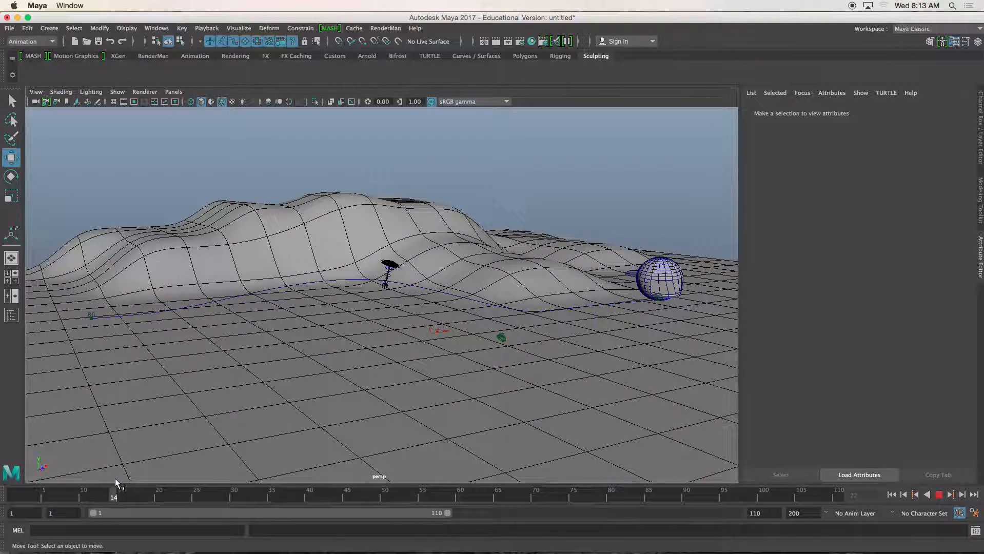
Set the Time of the position marker at the path's start to 20.
{"action": "left_click", "coordinate": [91, 317]}
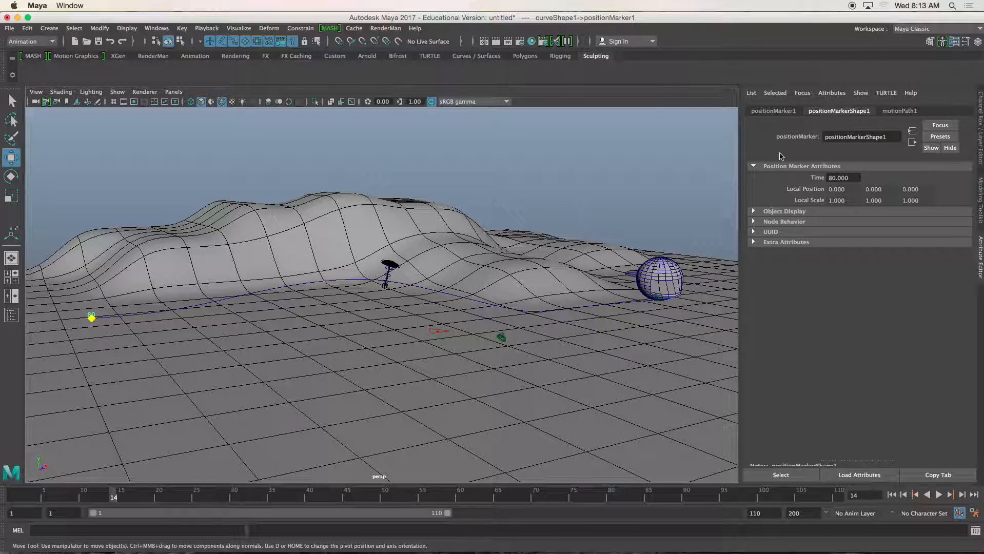
{"action": "left_click", "coordinate": [845, 179]}
{"action": "type", "text": "20"}
{"action": "key", "text": "Return"}
{"action": "left_click", "coordinate": [279, 340]}
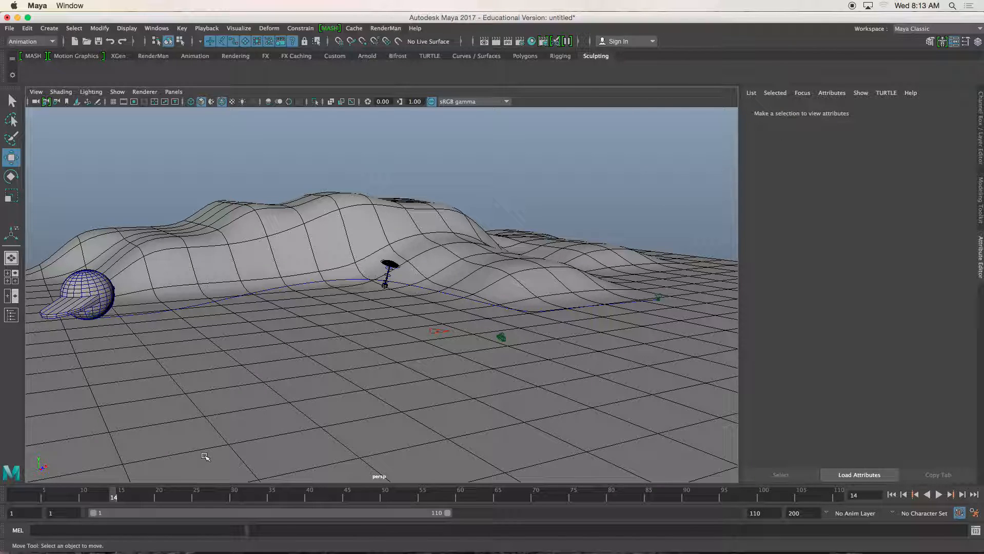
Play the animation from frame 1 to check the new path timing, and return to the first frame.
{"action": "left_click_drag", "start_coordinate": [122, 498], "coordinate": [43, 482]}
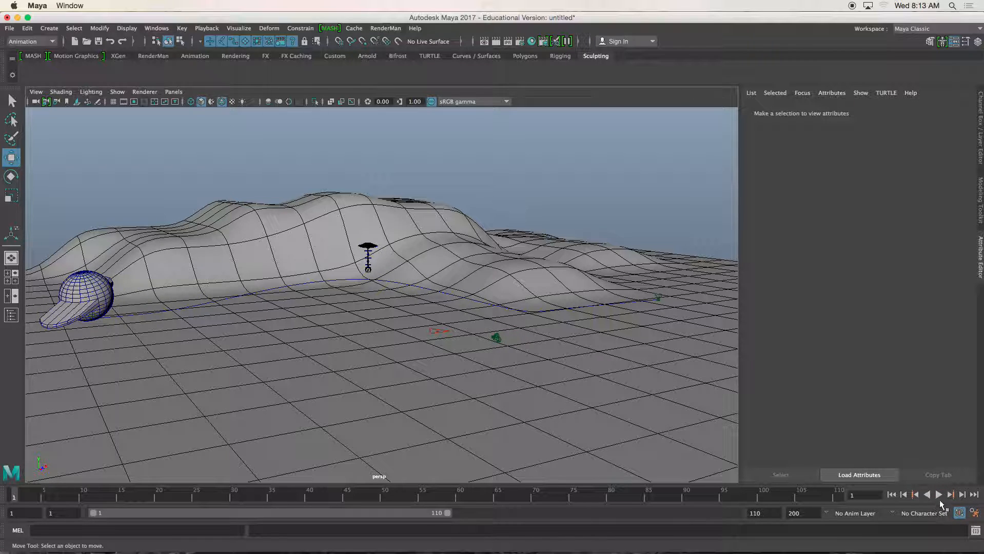
{"action": "left_click", "coordinate": [939, 496]}
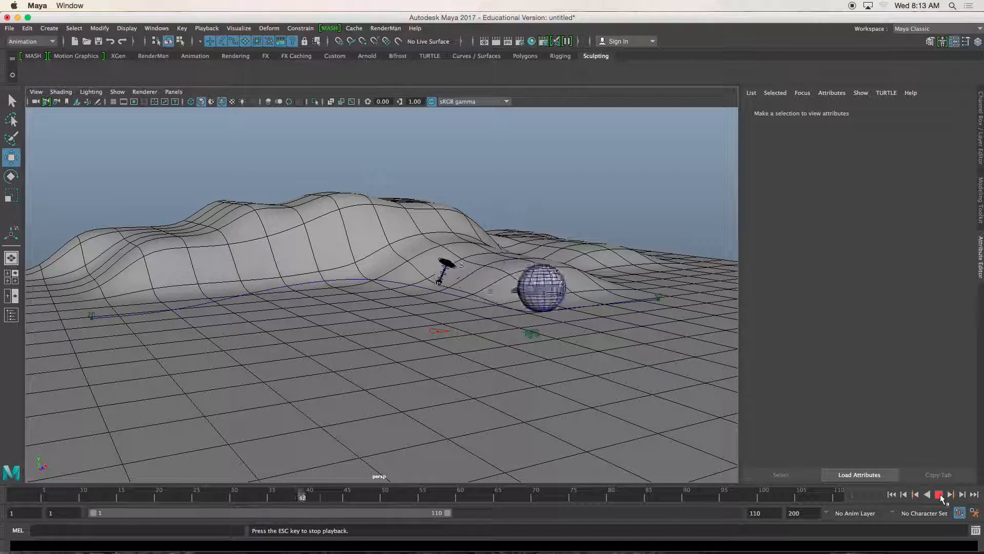
{"action": "left_click", "coordinate": [939, 496]}
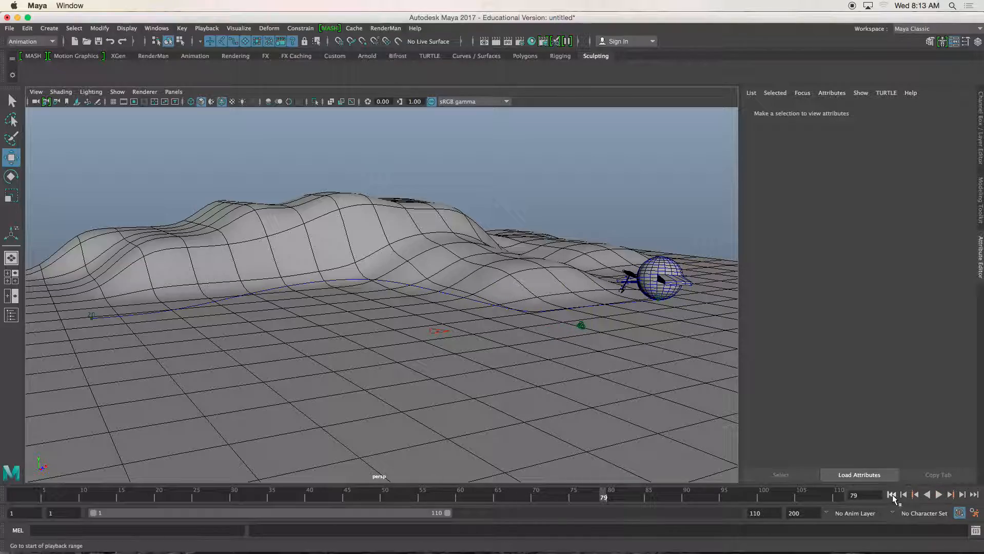
{"action": "left_click", "coordinate": [892, 496]}
Switch the view to the Shot1 camera and scrub the timeline to check how the shot frames the path.
{"action": "left_click_drag", "start_coordinate": [267, 335], "coordinate": [213, 323], "text": "alt"}
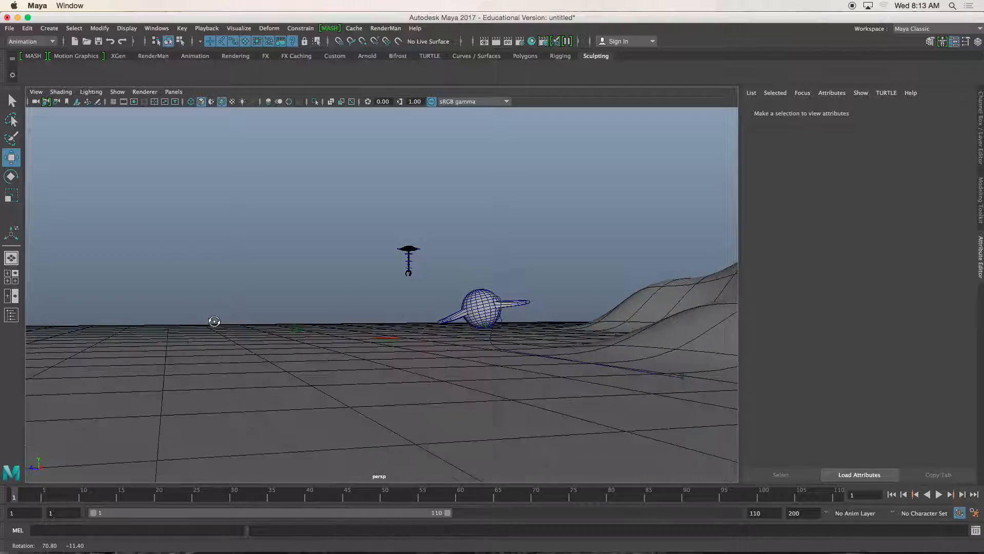
{"action": "left_click", "coordinate": [500, 304]}
{"action": "left_click_drag", "start_coordinate": [501, 308], "coordinate": [363, 210], "text": "alt"}
{"action": "left_click", "coordinate": [363, 210]}
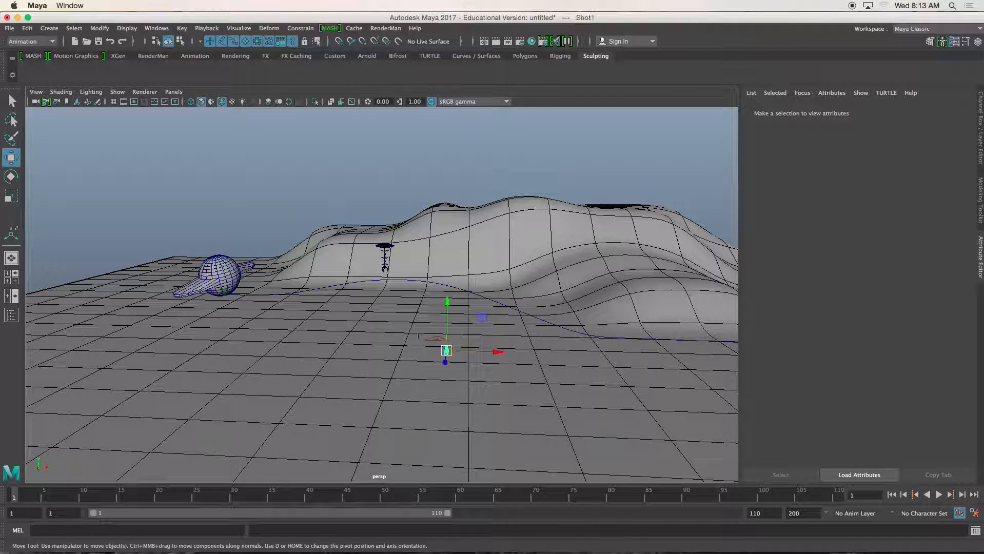
{"action": "key", "text": "space"}
{"action": "key", "text": "space"}
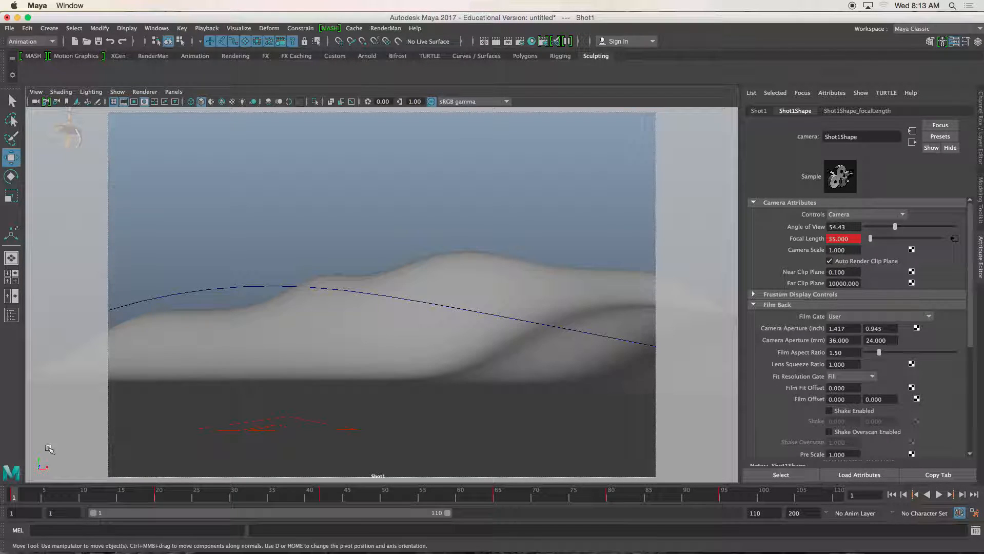
{"action": "left_click_drag", "start_coordinate": [26, 498], "coordinate": [667, 502]}
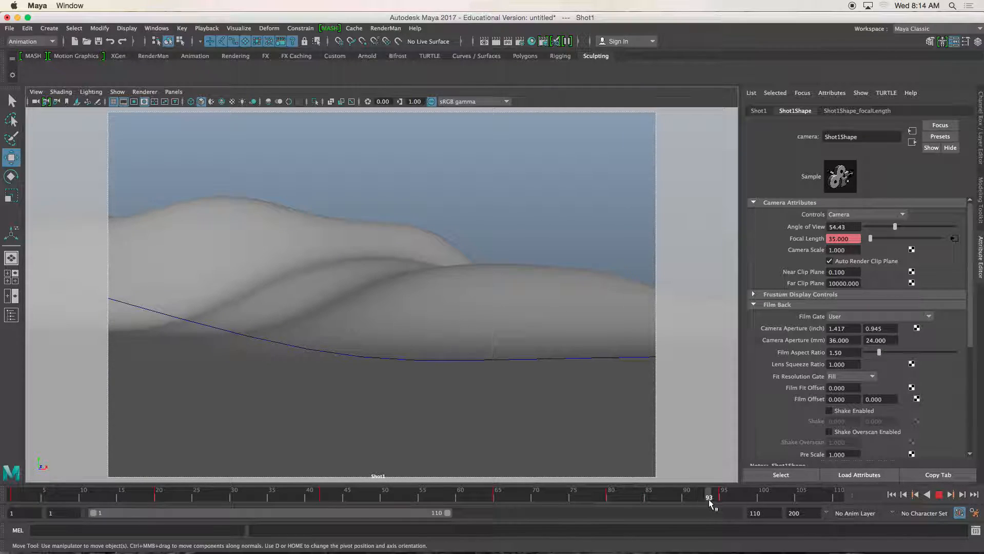